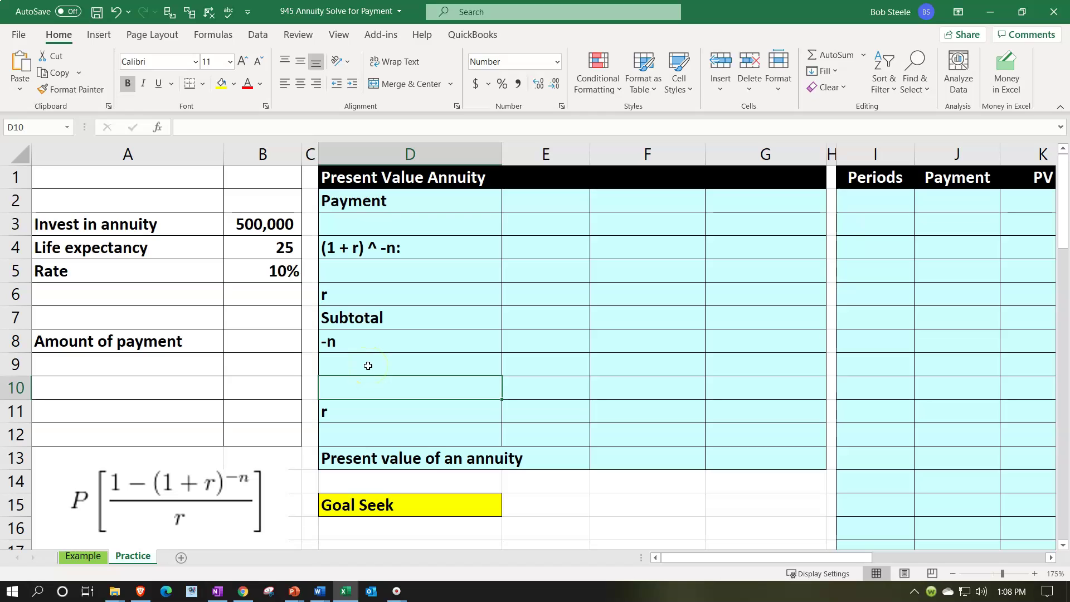
- Examine the Practice sheet's blank calculation sections, from the given data across to the Table Present Value Annuity section
click(98, 560)
click(154, 290)
key(Up)
key(Right)
key(Right)
key(Right)
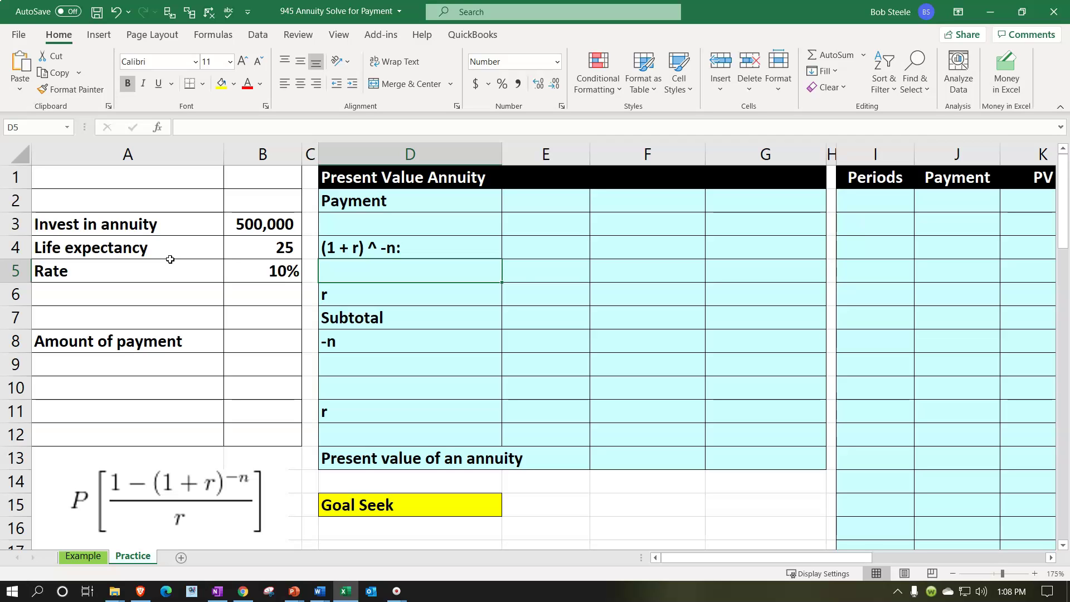
key(Right)
key(Right)
key(Right)
key(Right)
key(Right)
key(Right)
key(Right)
key(Right)
key(Right)
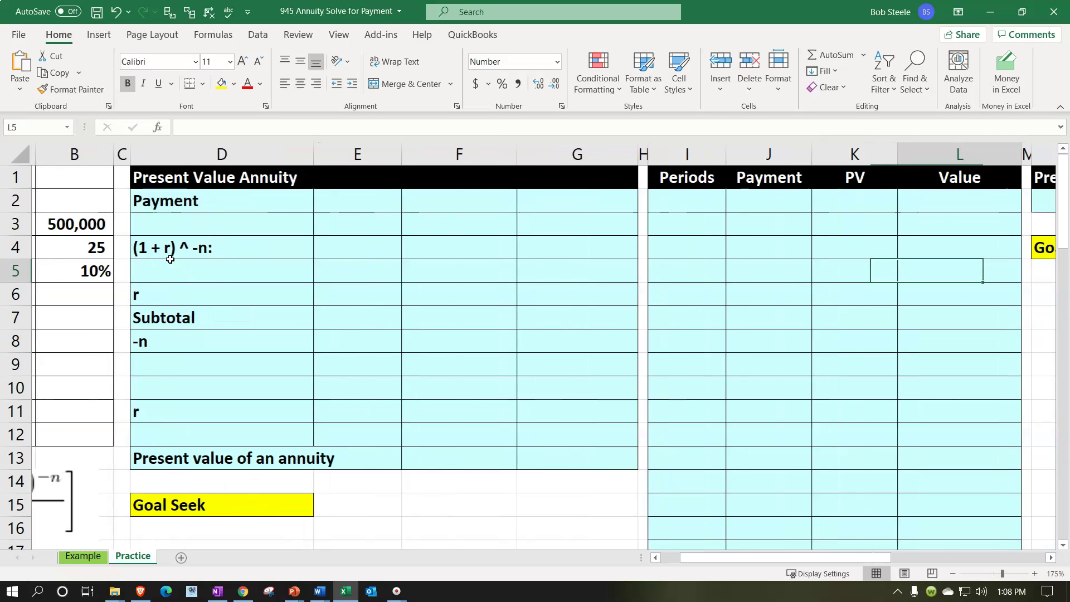
key(Right)
key(Right)
key(Right)
key(Right)
key(Right)
key(Right)
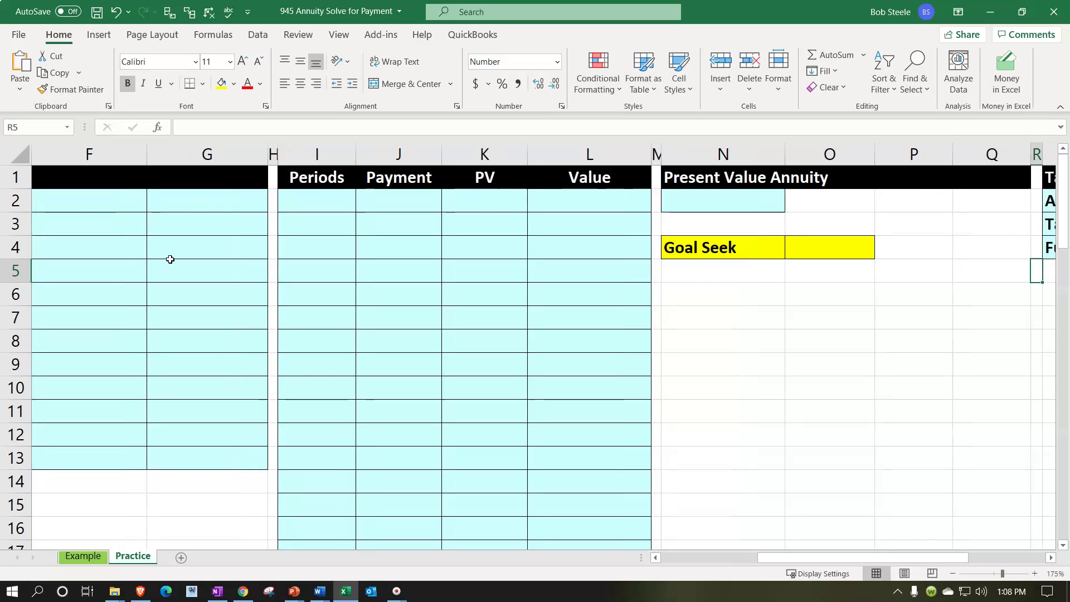
key(Right)
key(Right)
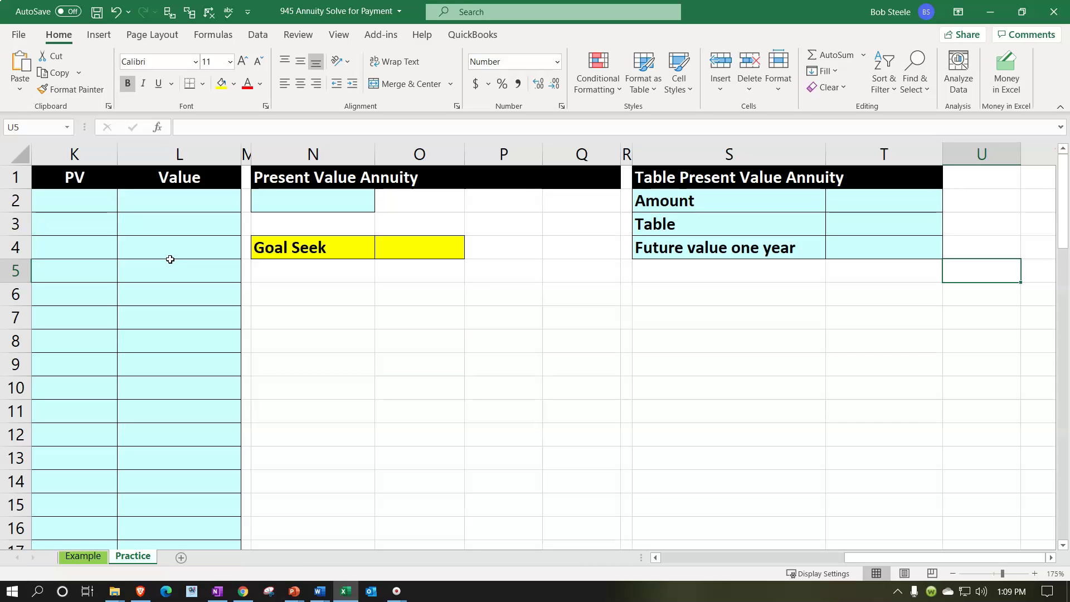
key(Left)
key(Left)
key(Left)
key(Left)
key(Left)
key(Left)
key(Left)
key(Left)
key(Left)
key(Left)
key(Left)
key(Left)
key(Left)
key(Left)
key(Left)
key(Left)
key(Left)
key(Left)
key(Left)
key(Left)
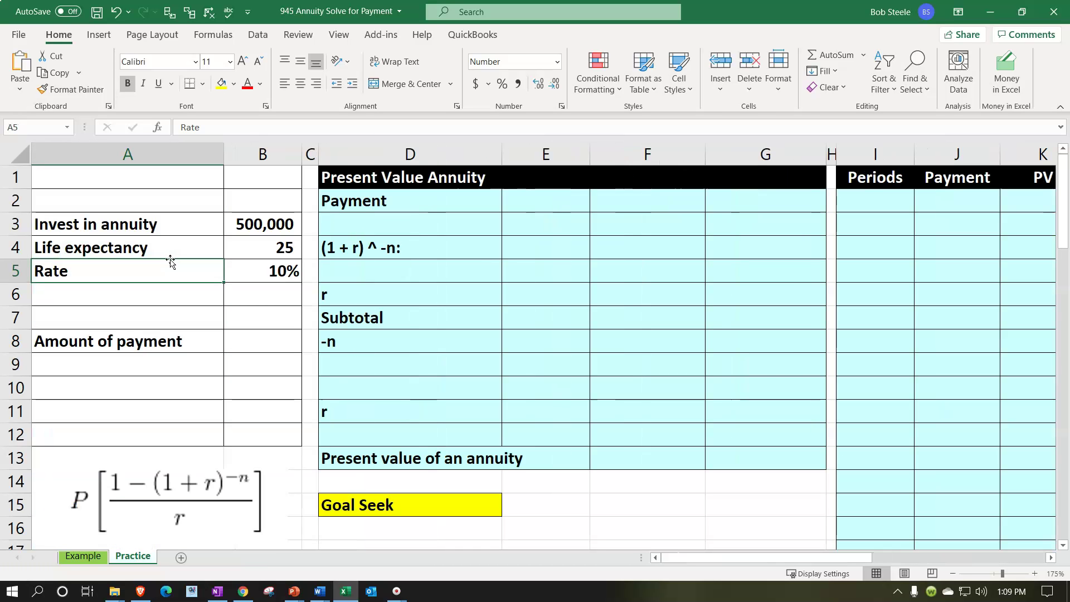
- Review the given annuity data in B3:B5: the amount invested, the life expectancy and the rate
click(156, 288)
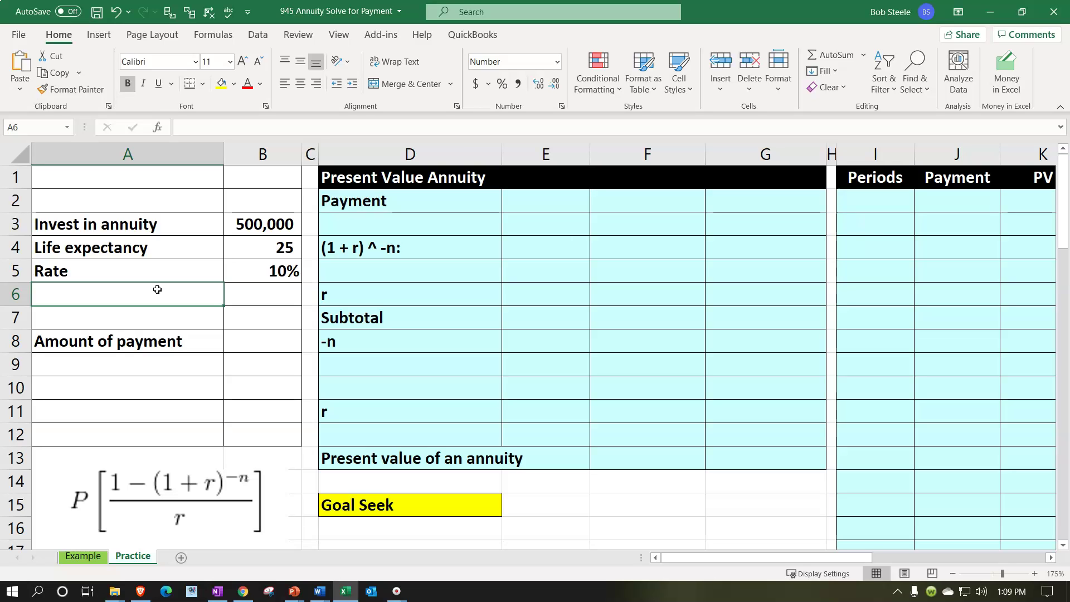
key(Up)
key(Up)
key(Up)
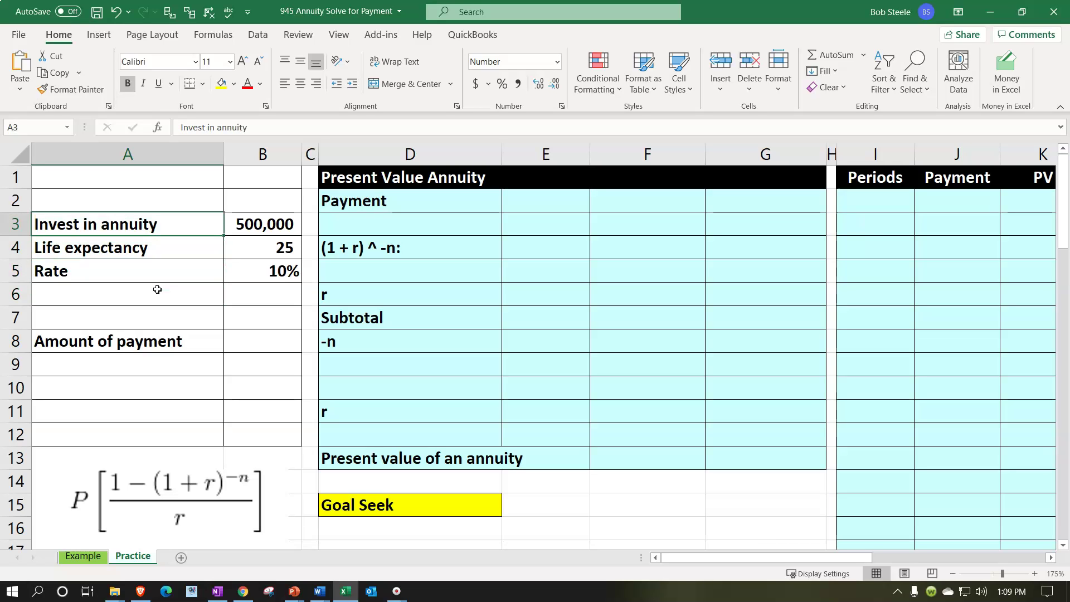
key(Right)
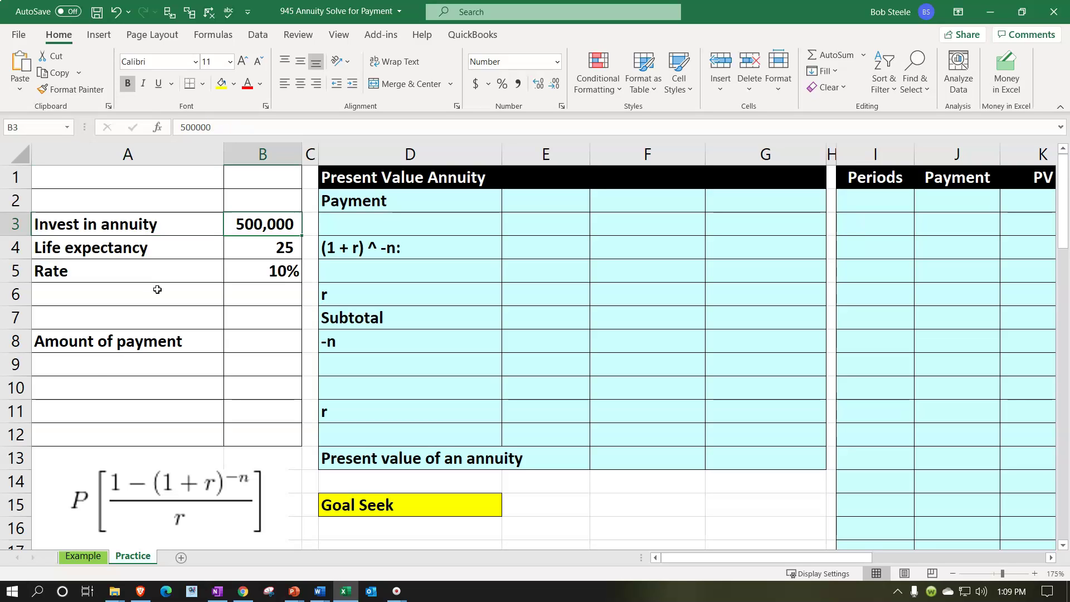
key(Down)
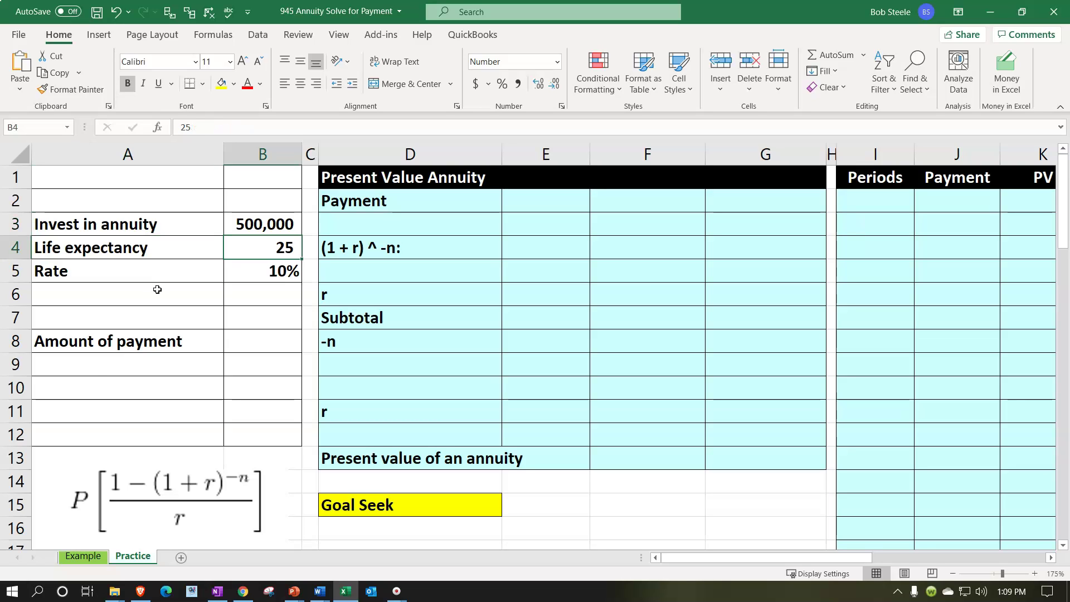
key(Down)
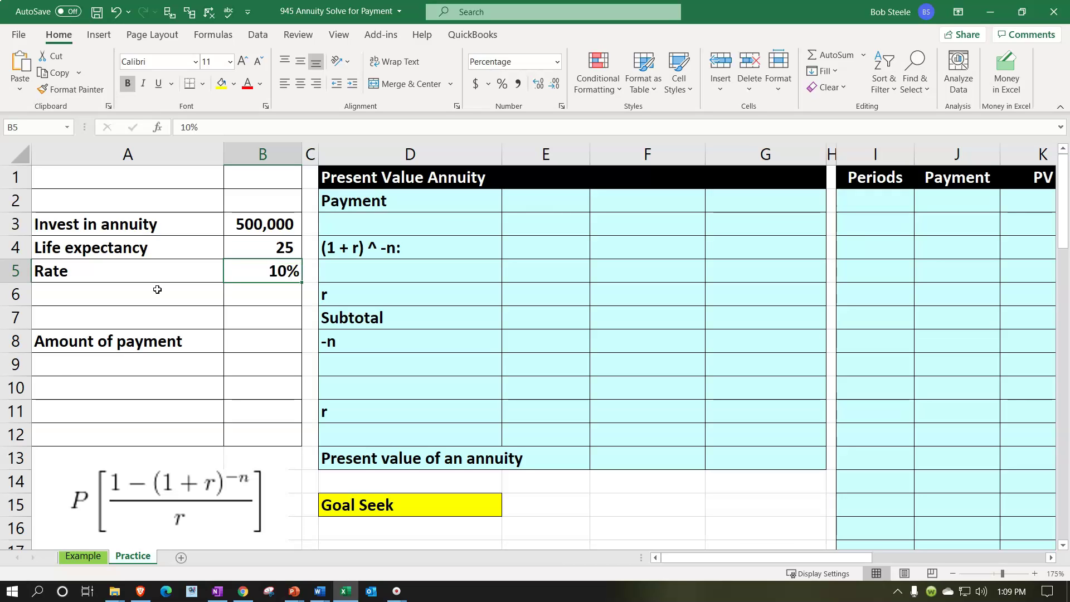
key(Up)
key(Up)
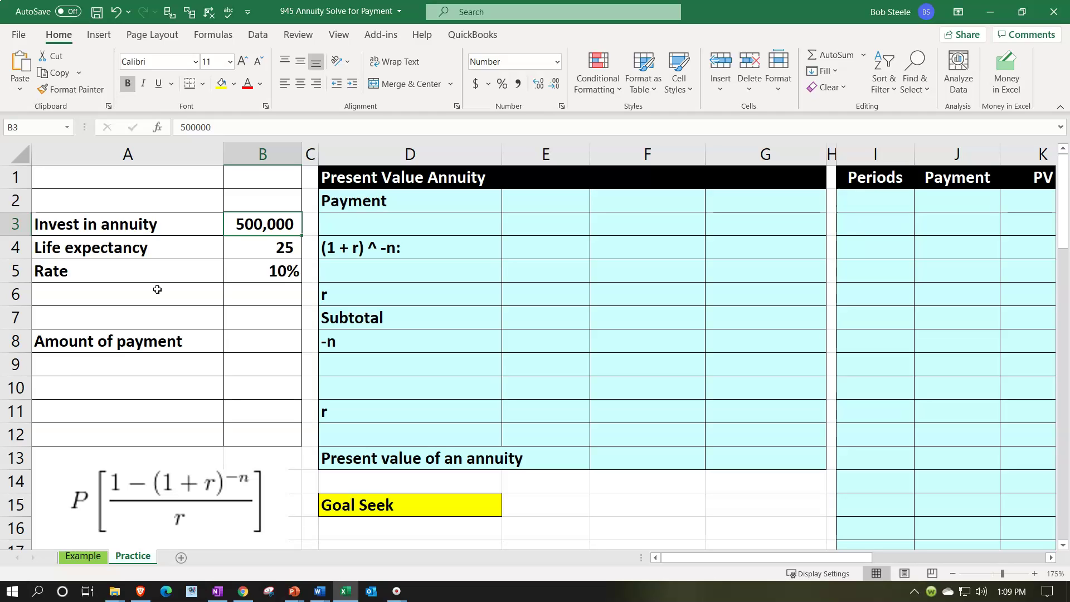
key(Down)
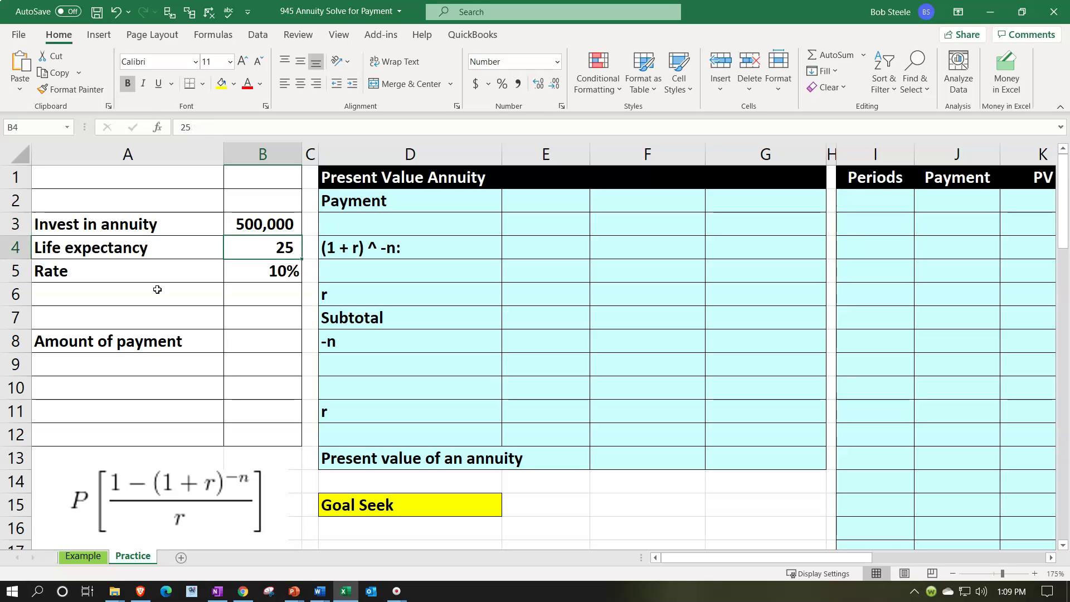
key(Down)
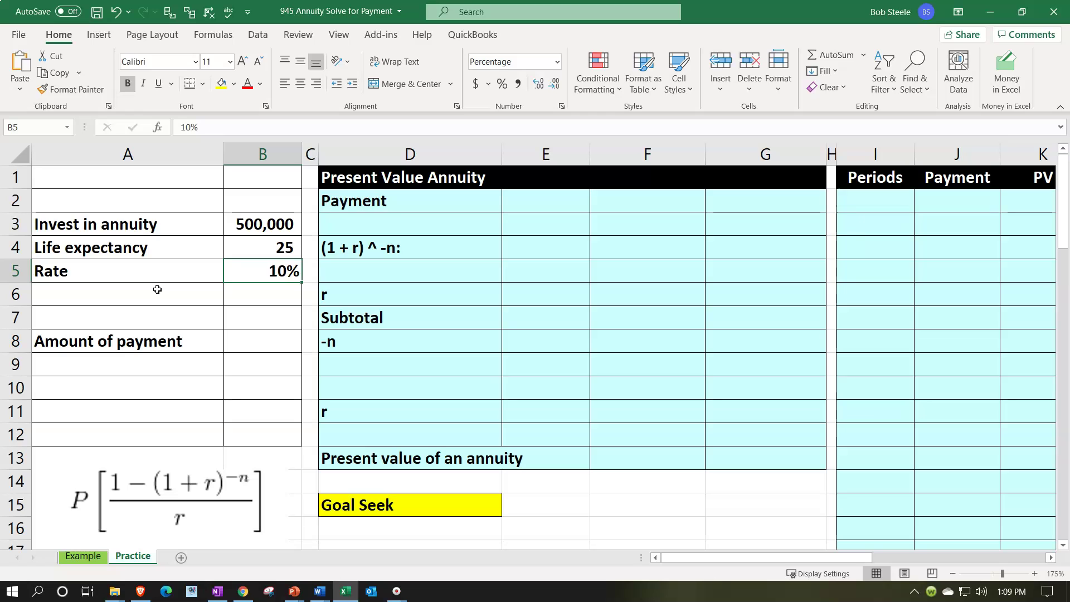
- Examine the present value annuity formula picture and relate it to the invested amount and the unknown payment
scroll(158, 290, down, 1)
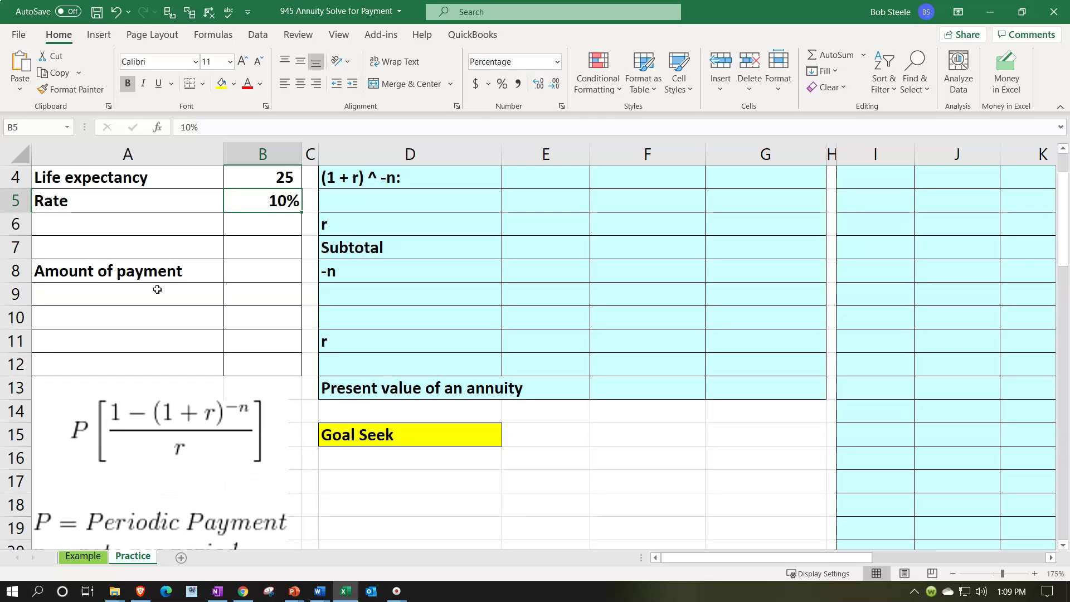
click(158, 419)
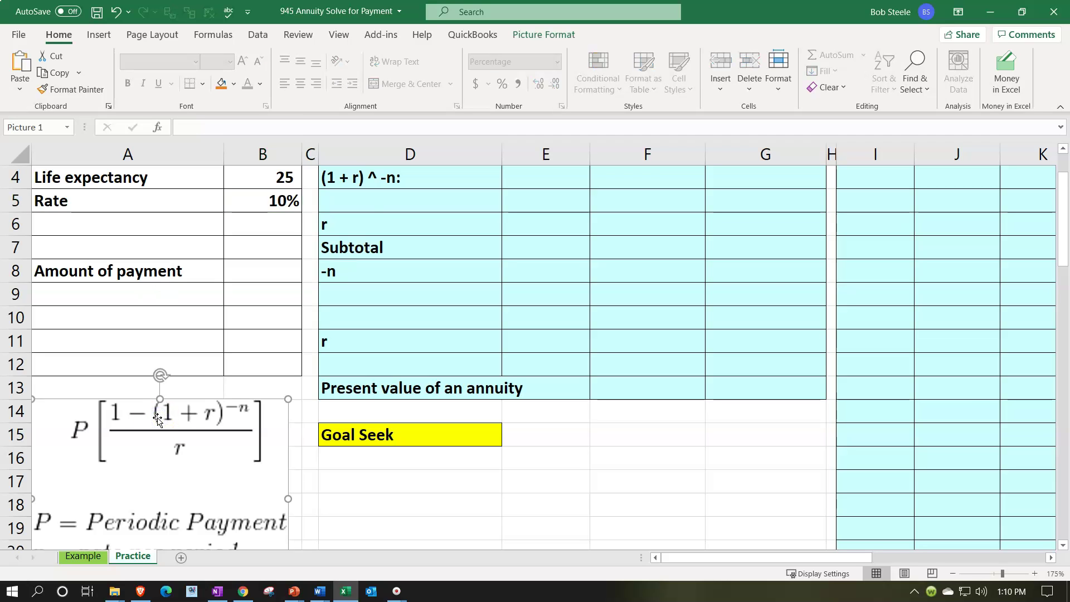
scroll(158, 419, up, 1)
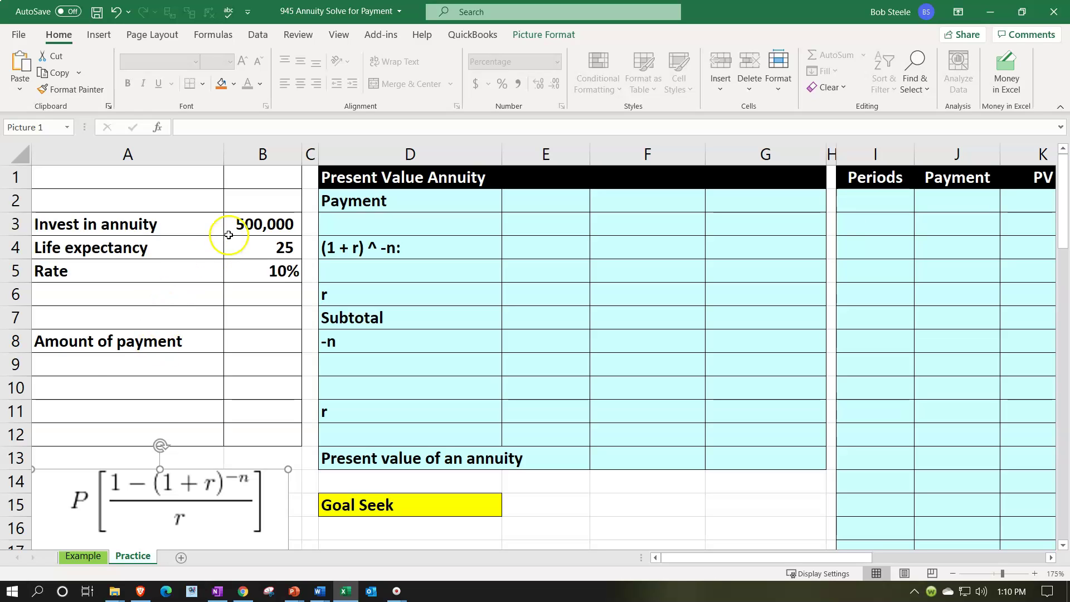
click(232, 230)
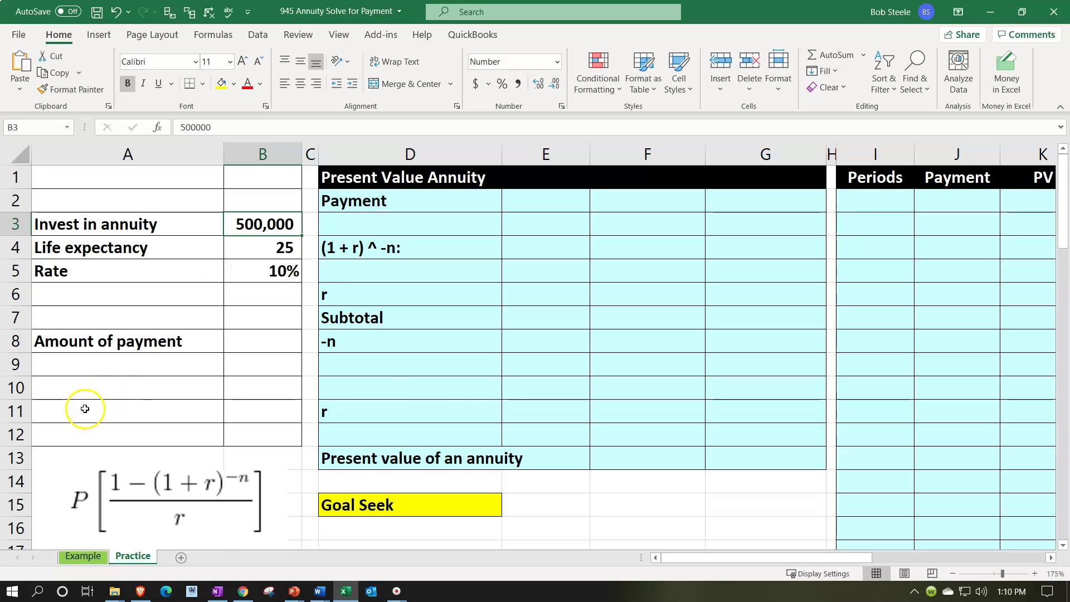
scroll(83, 412, down, 1)
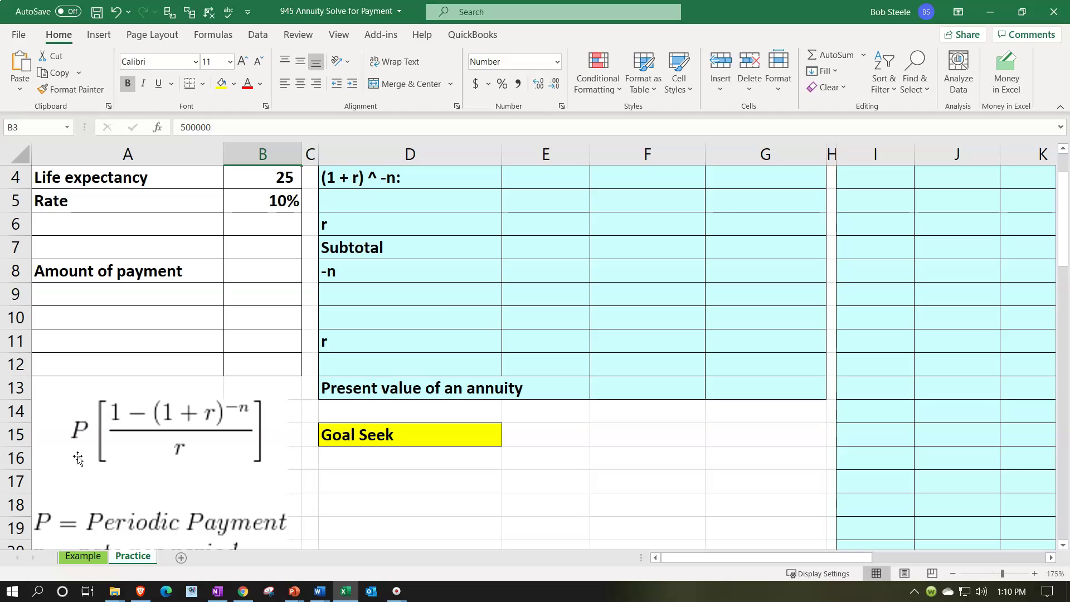
scroll(78, 458, up, 1)
click(460, 228)
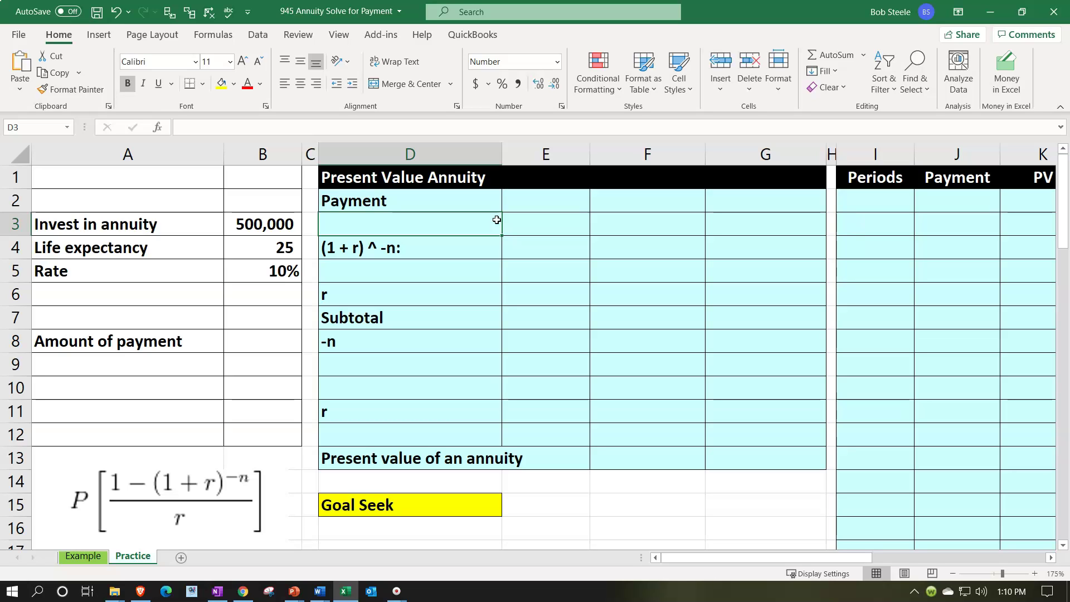
click(281, 344)
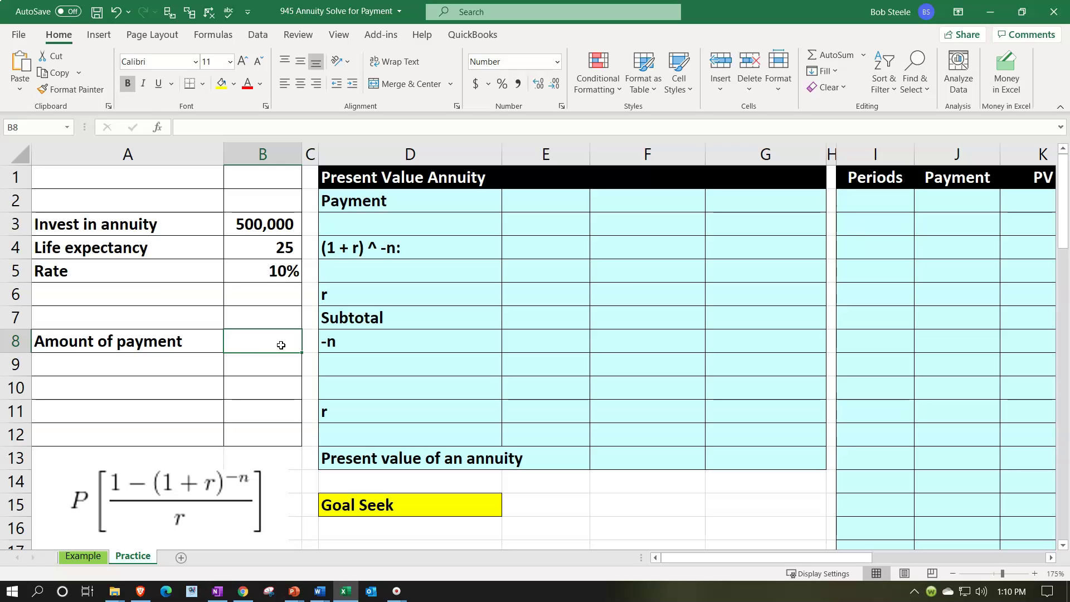
click(258, 223)
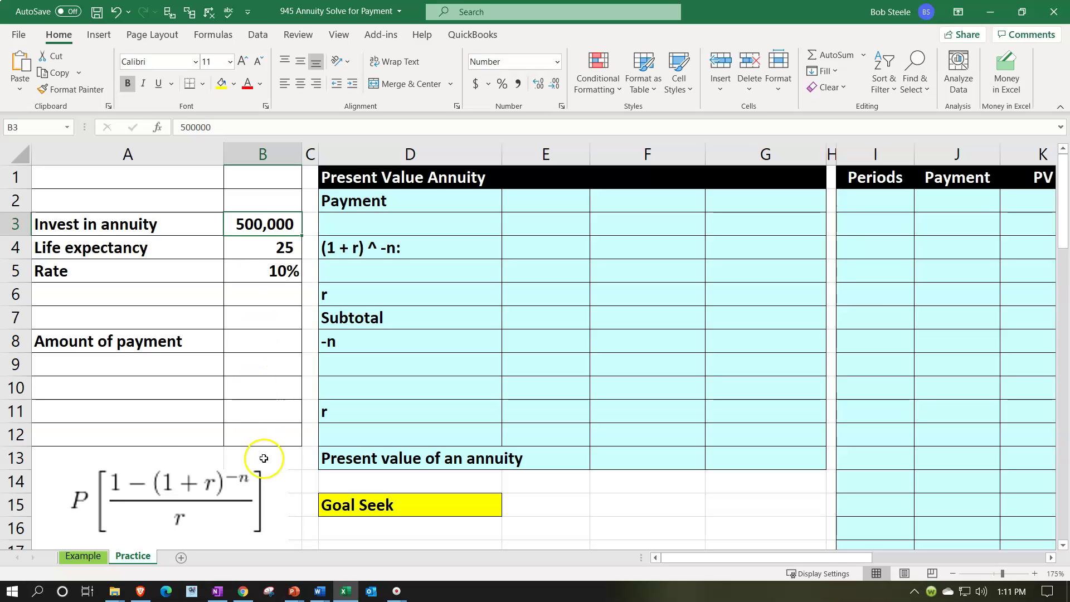
click(269, 491)
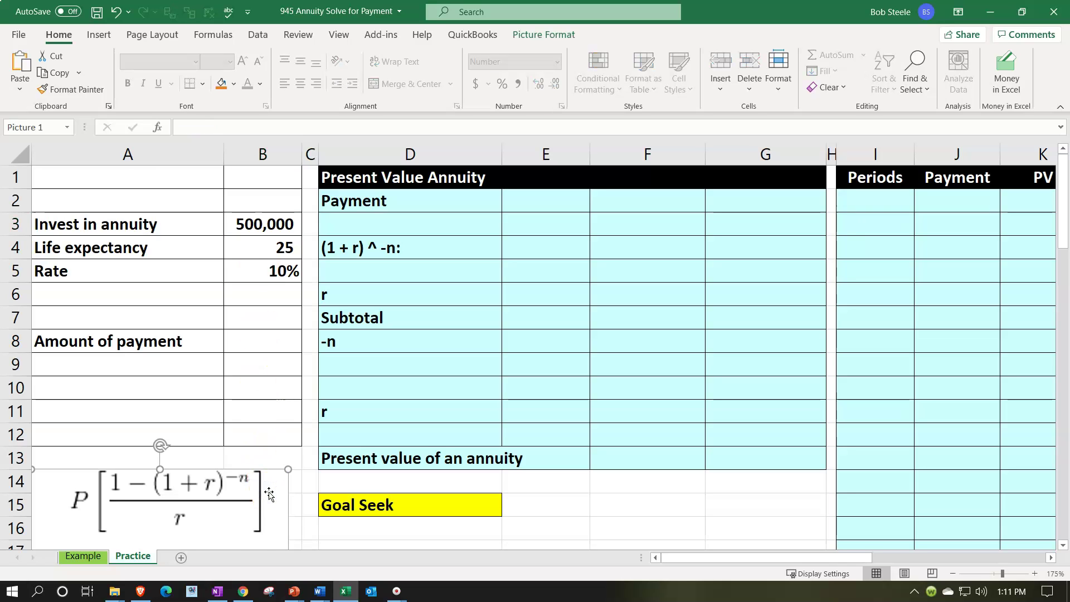
scroll(269, 494, down, 1)
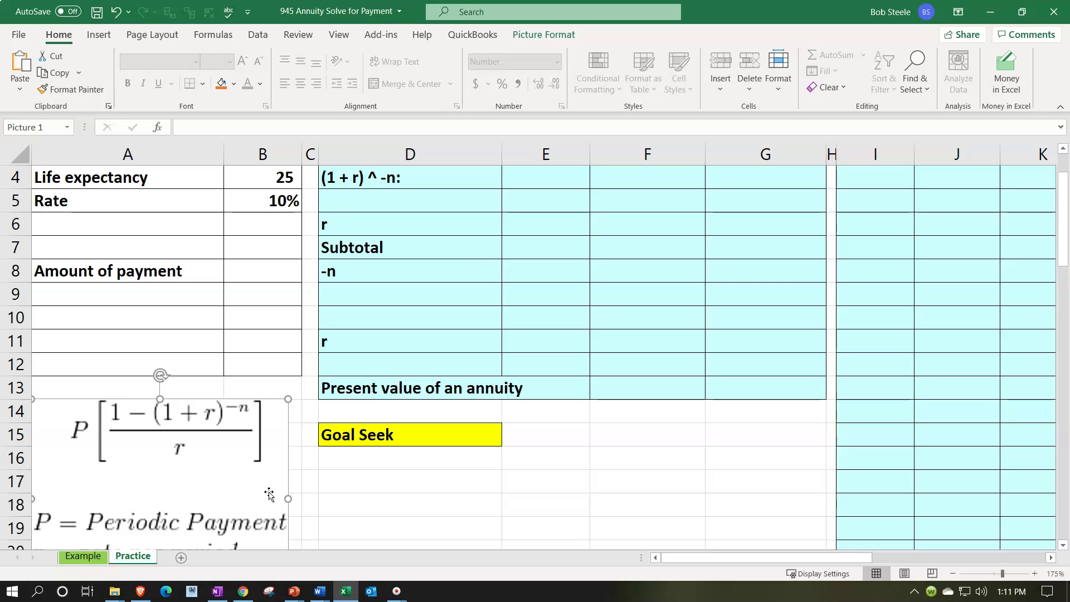
scroll(269, 494, up, 1)
click(662, 228)
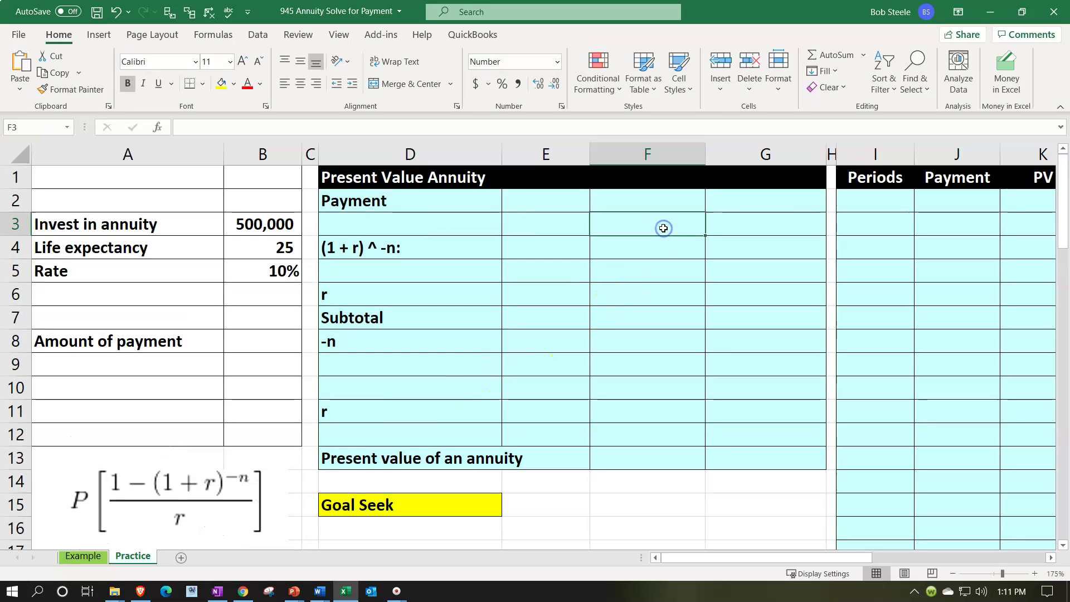
key(Right)
key(Right)
key(Right)
key(Right)
key(Right)
key(Right)
key(Right)
key(Right)
key(Right)
key(Right)
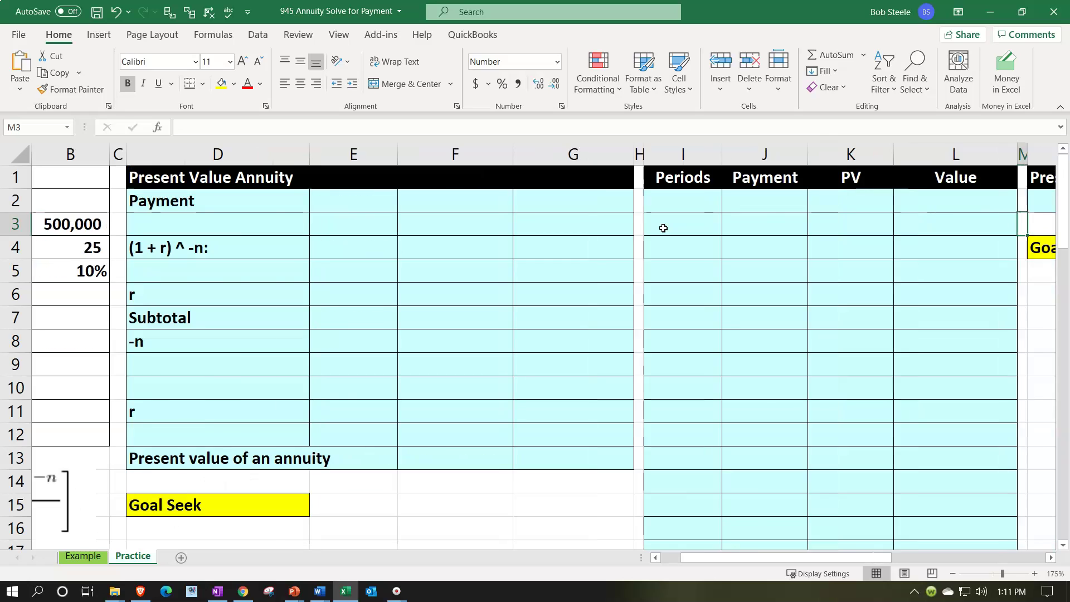
key(Right)
key(Left)
key(Left)
key(Left)
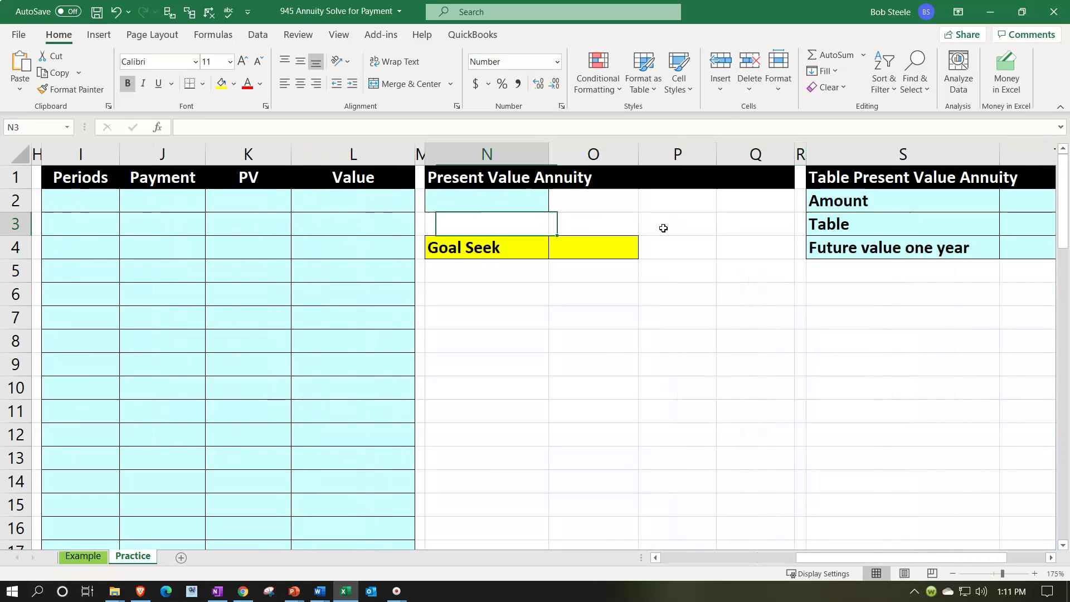
key(Up)
text(=pv)
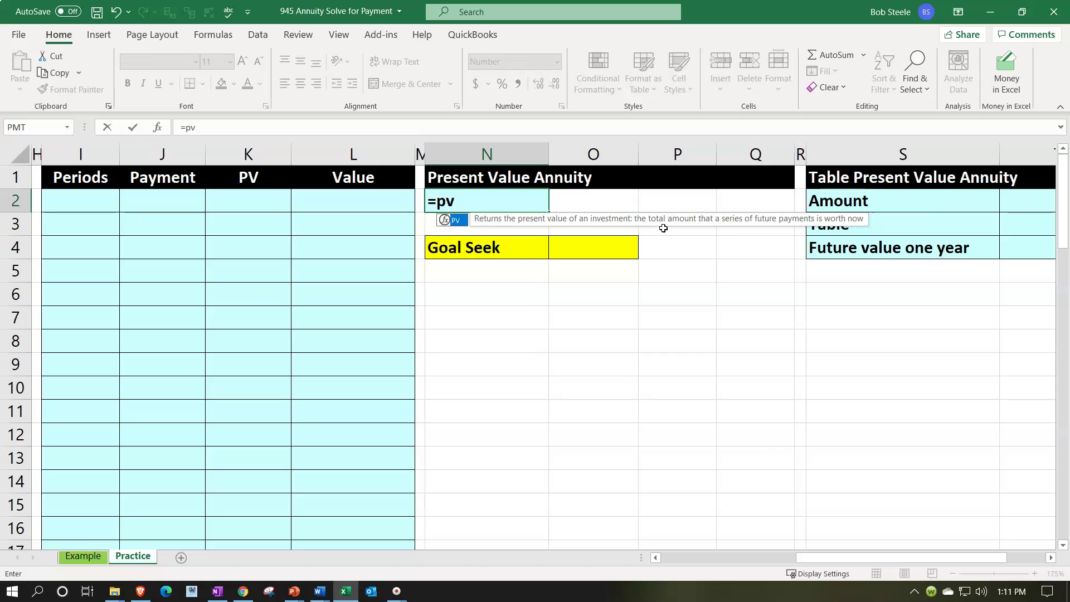
double_click(455, 220)
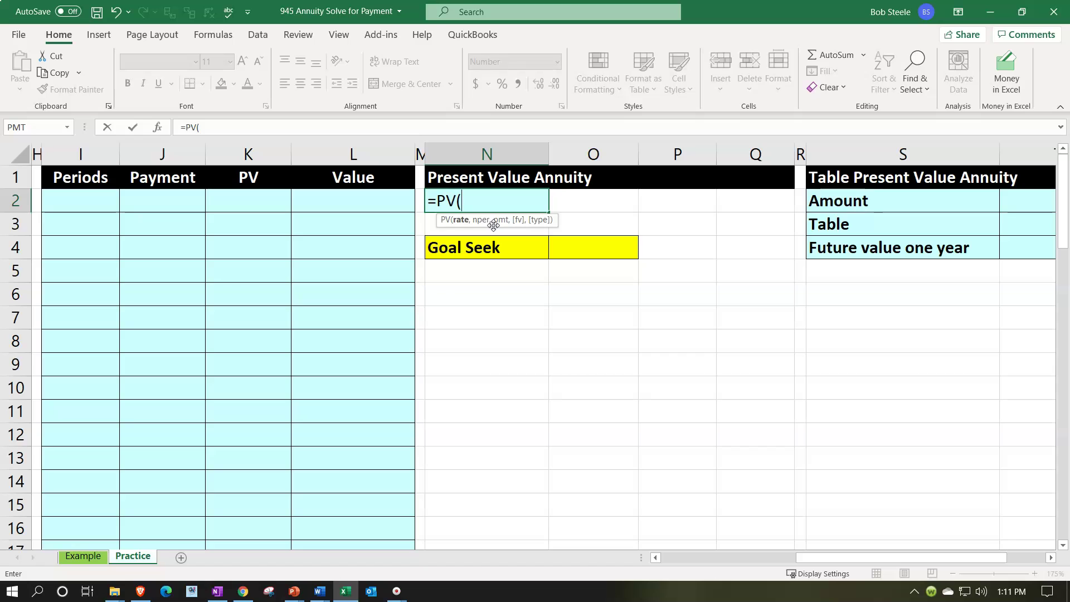
key(BackSpace)
key(BackSpace)
key(BackSpace)
key(BackSpace)
key(Return)
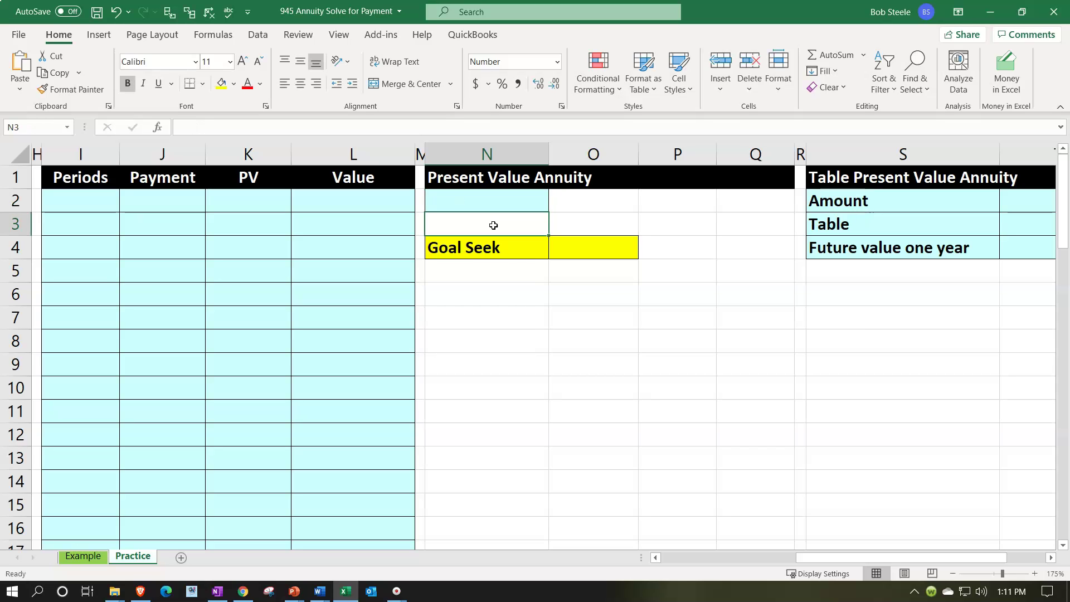
key(Home)
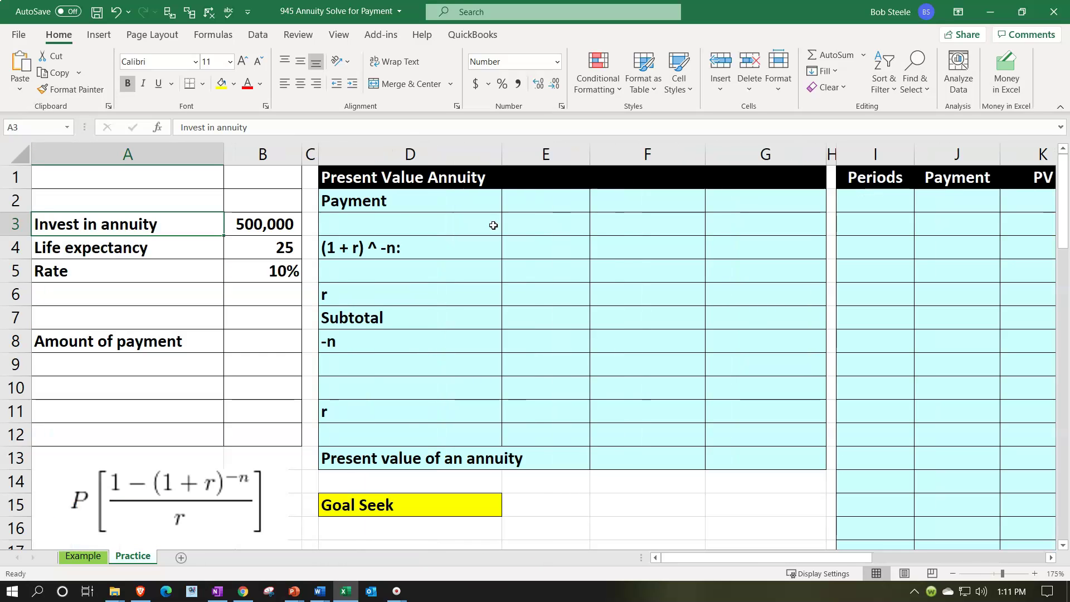
click(189, 490)
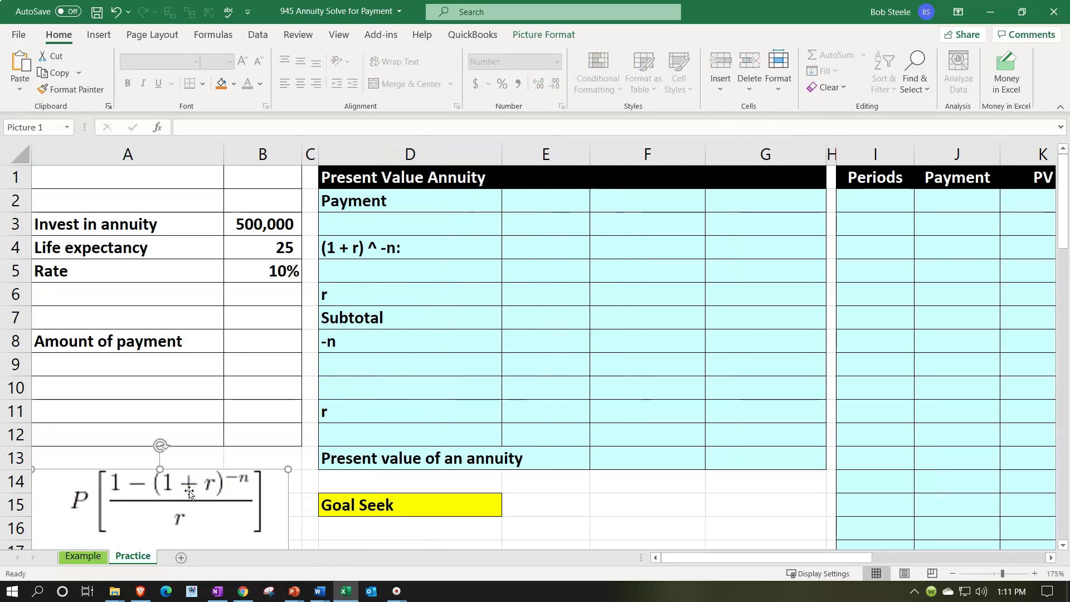
click(601, 202)
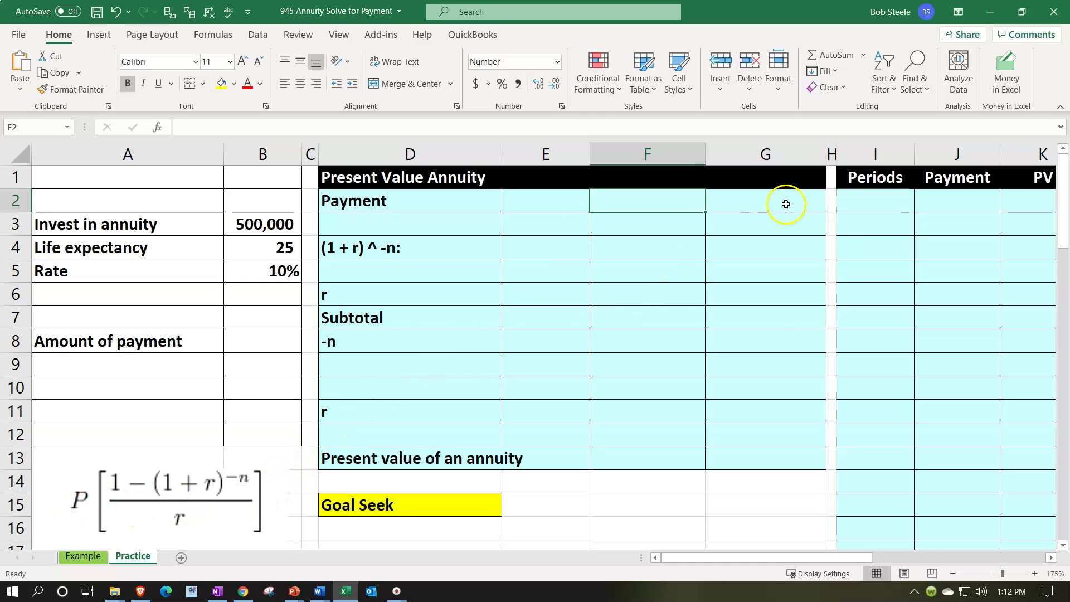
drag(786, 204, 776, 327)
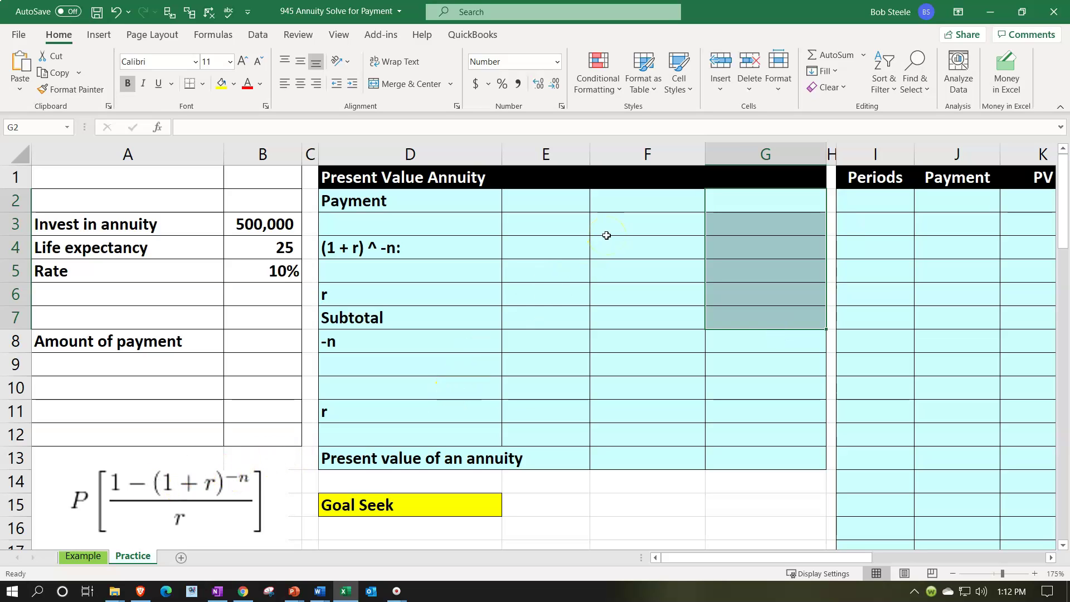
- Enter a trial payment of 20000 in G2 of the Present Value Annuity section and fill the cell yellow
click(735, 204)
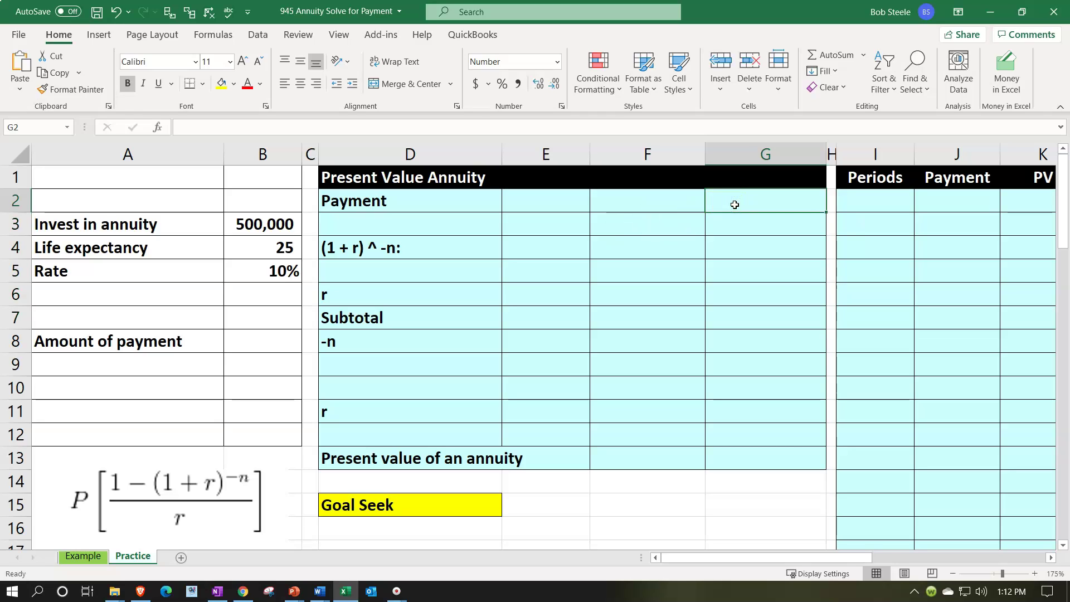
text(=)
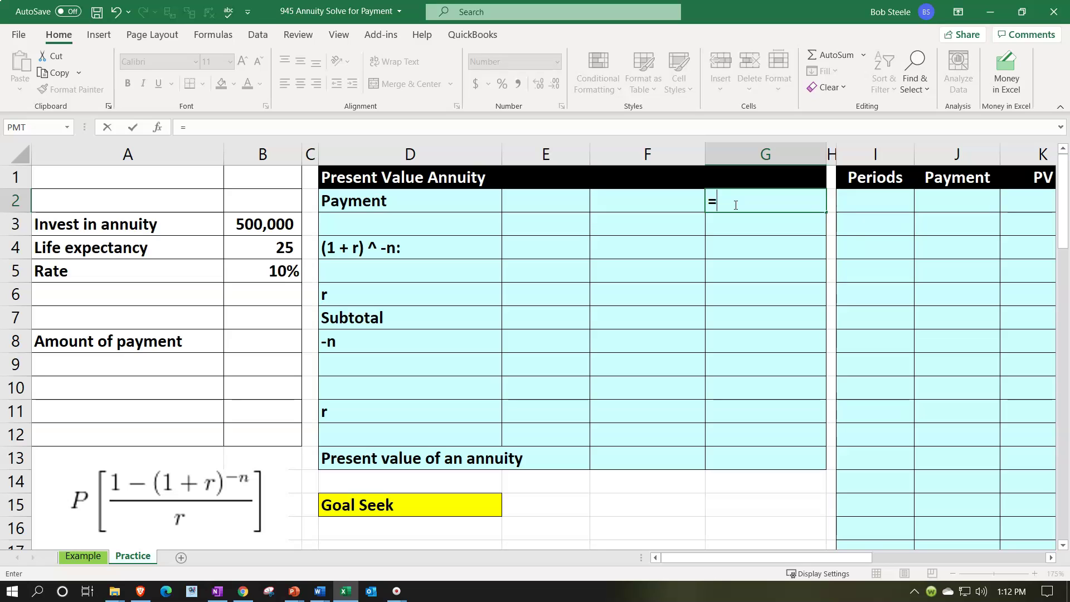
key(BackSpace)
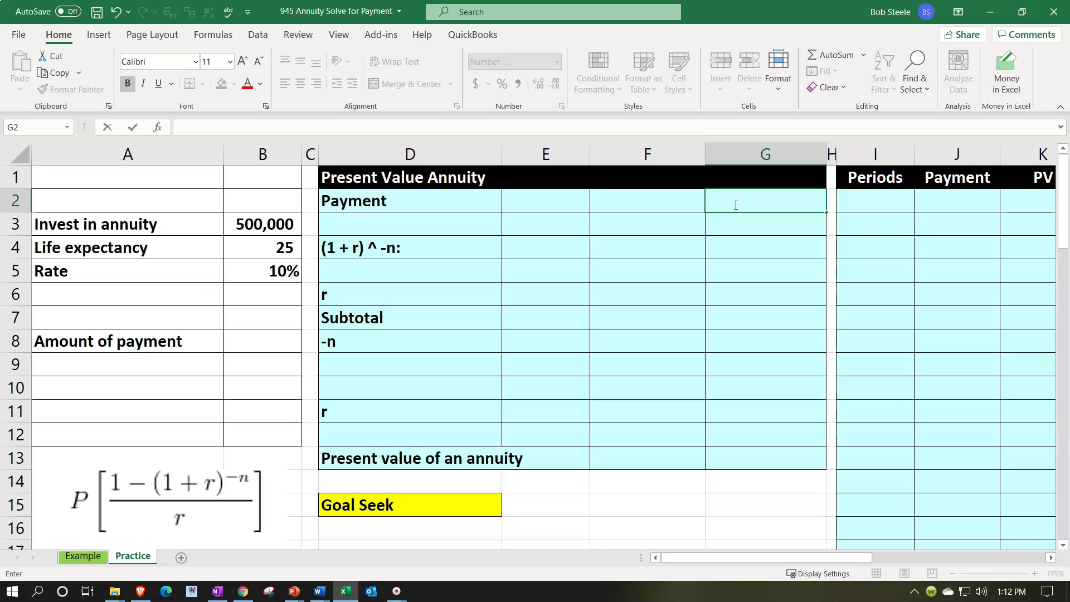
text(20000)
key(ctrl+Return)
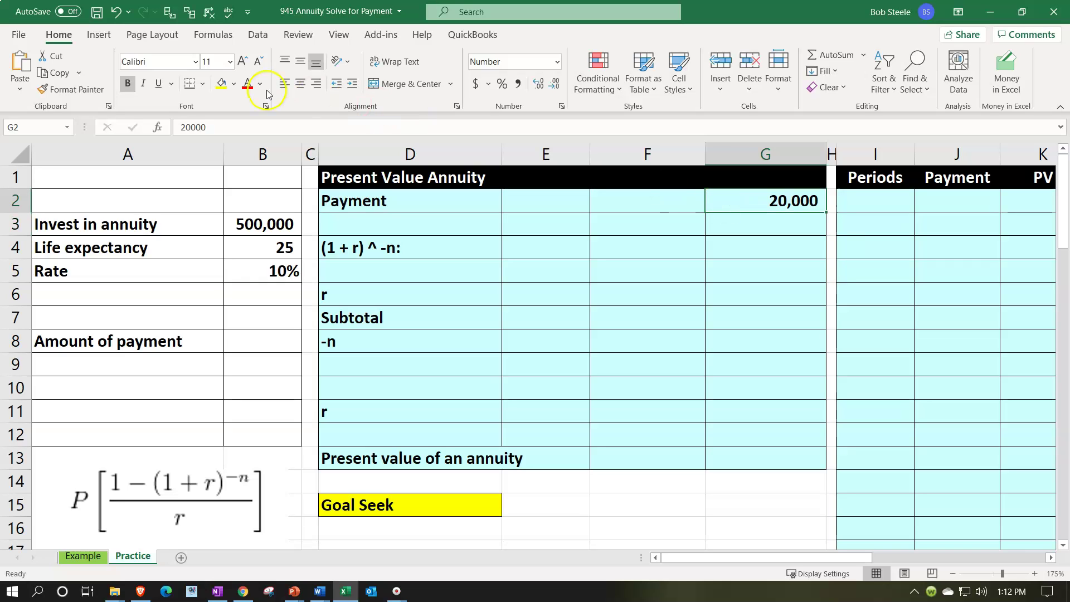
click(220, 85)
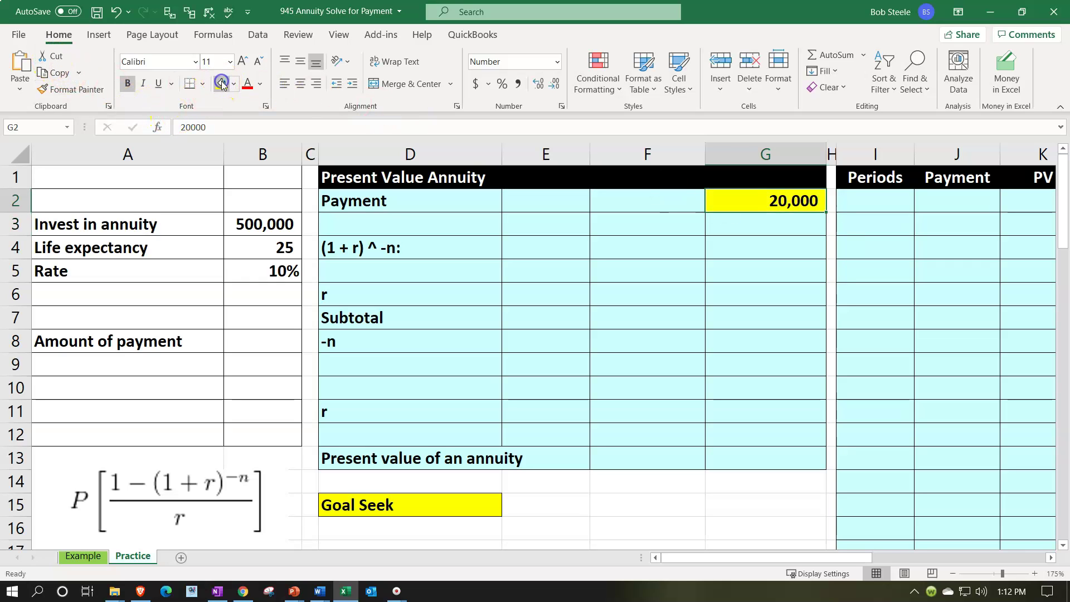
- Enter the formula's leading 1 in F3 and the 1 of the (1 + r) term in E5
key(Down)
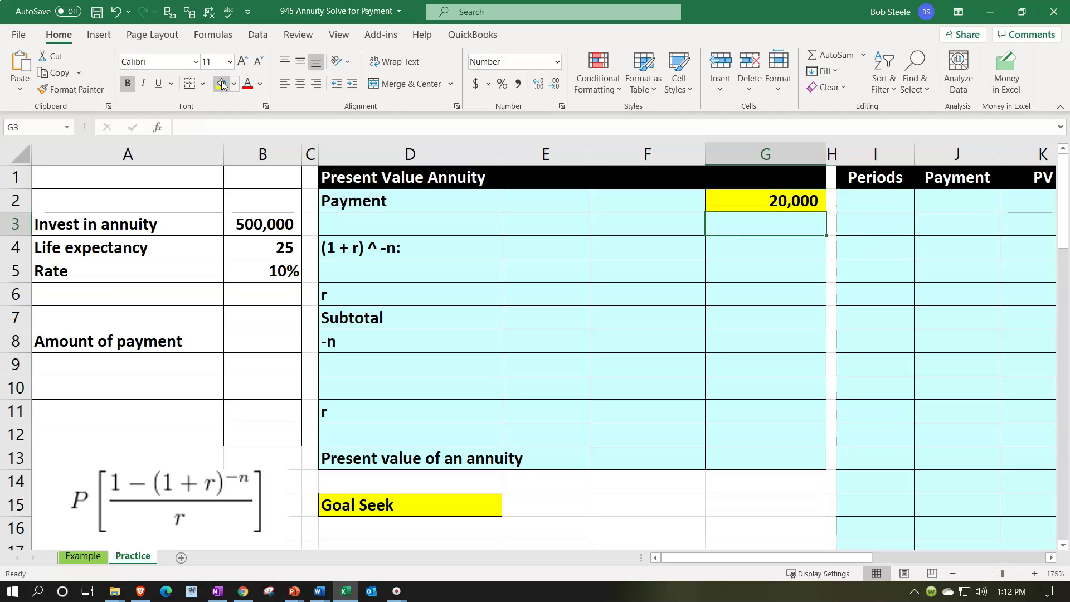
key(Left)
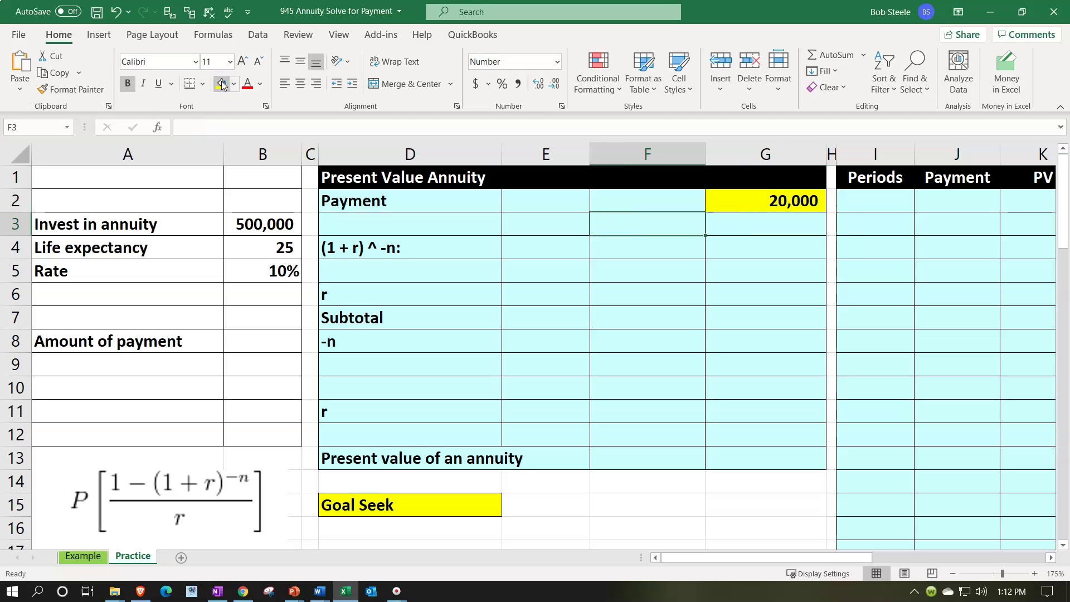
text(1)
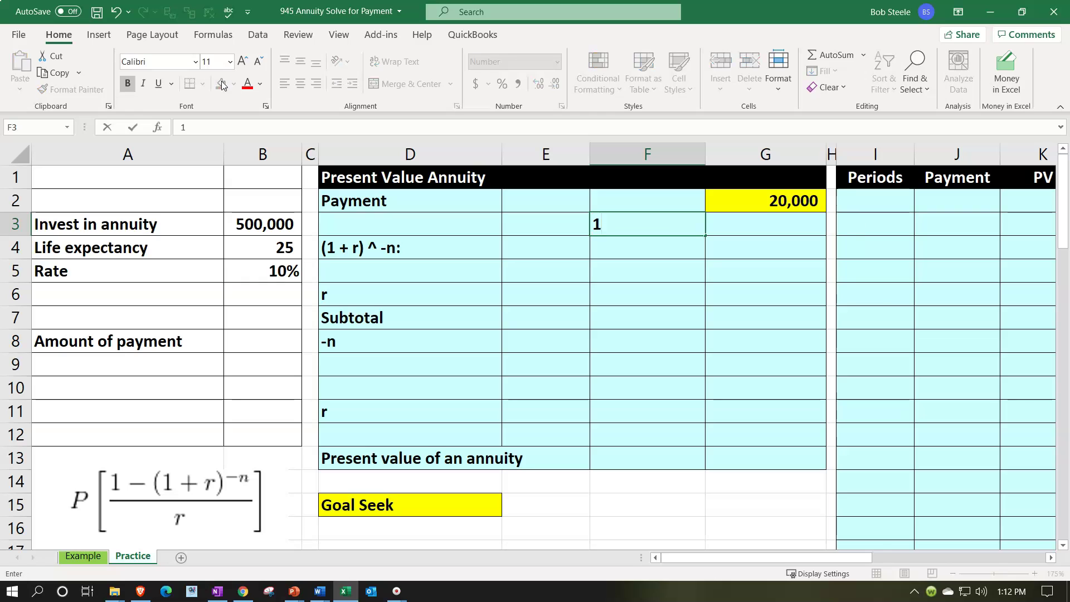
key(Return)
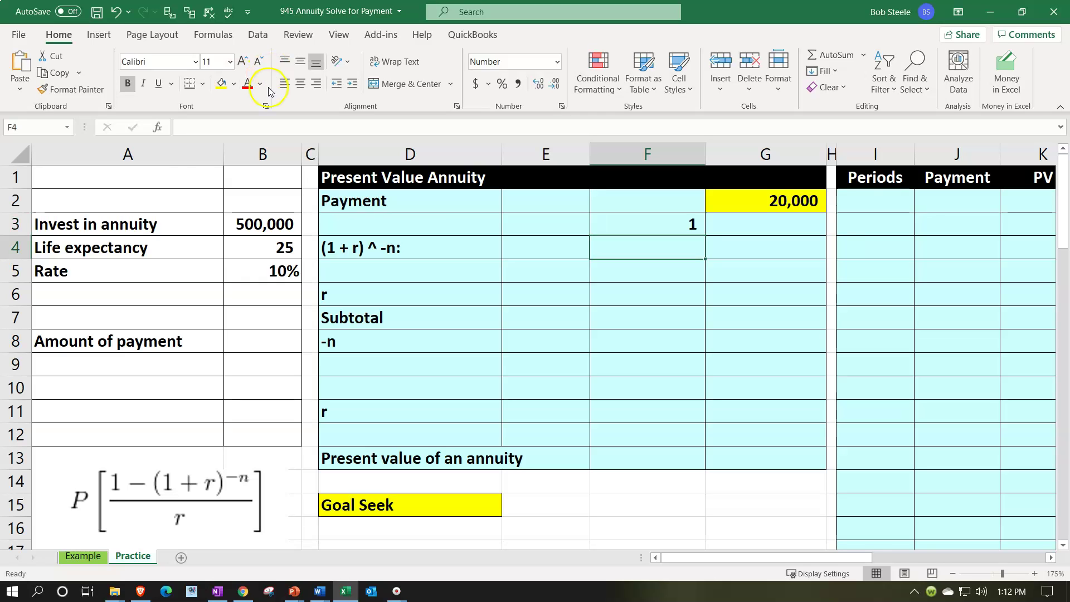
key(Down)
key(Left)
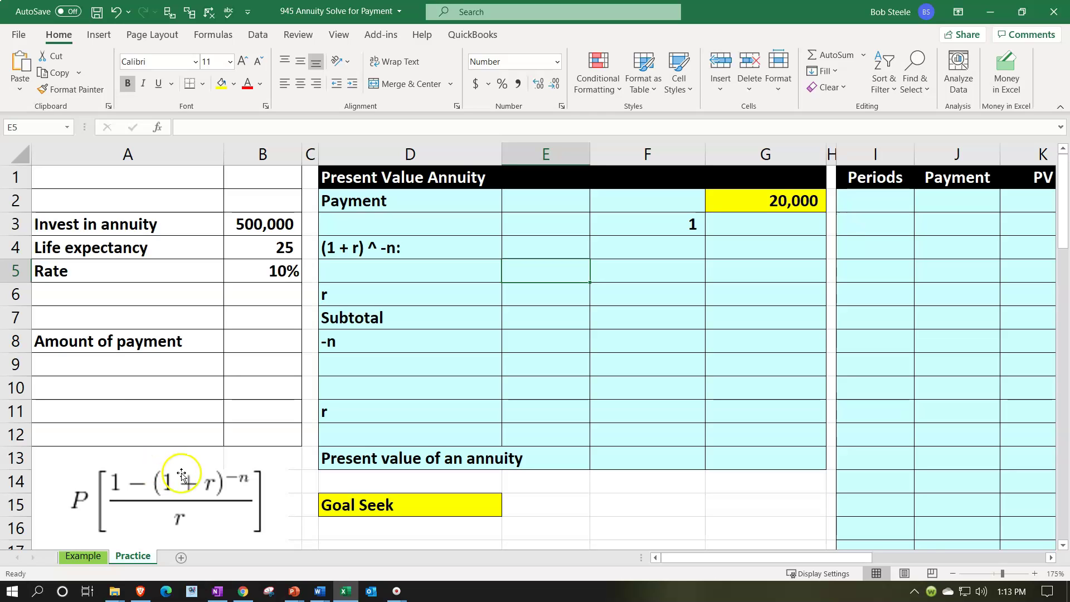
text(1)
key(Return)
- Link the r value in E6 to the rate in B5, format it as a percentage and underline it
text(=)
key(Left)
key(Left)
key(Left)
key(Up)
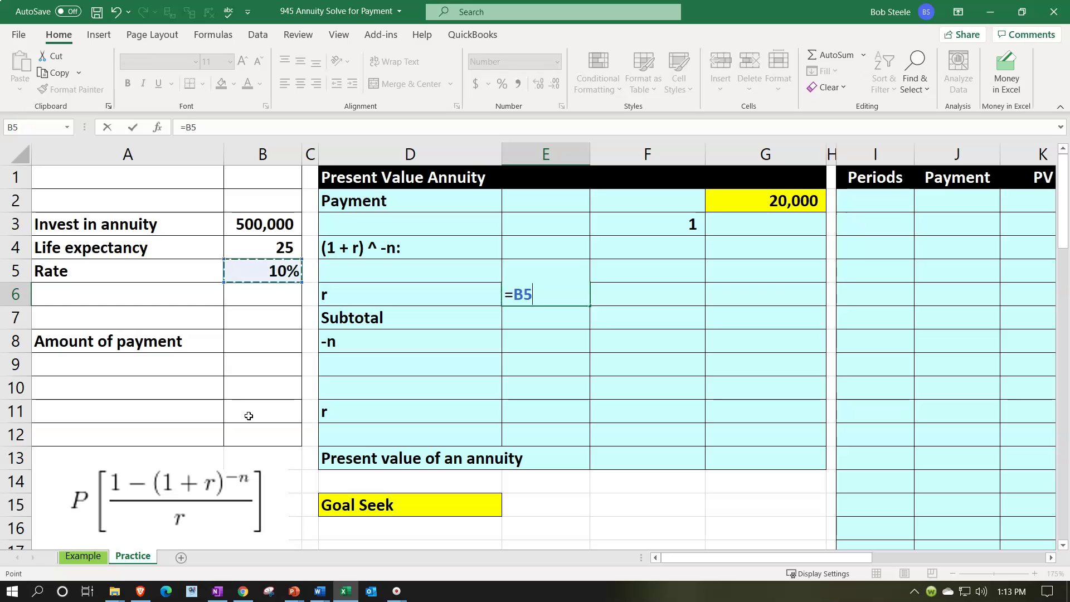
key(Return)
key(Up)
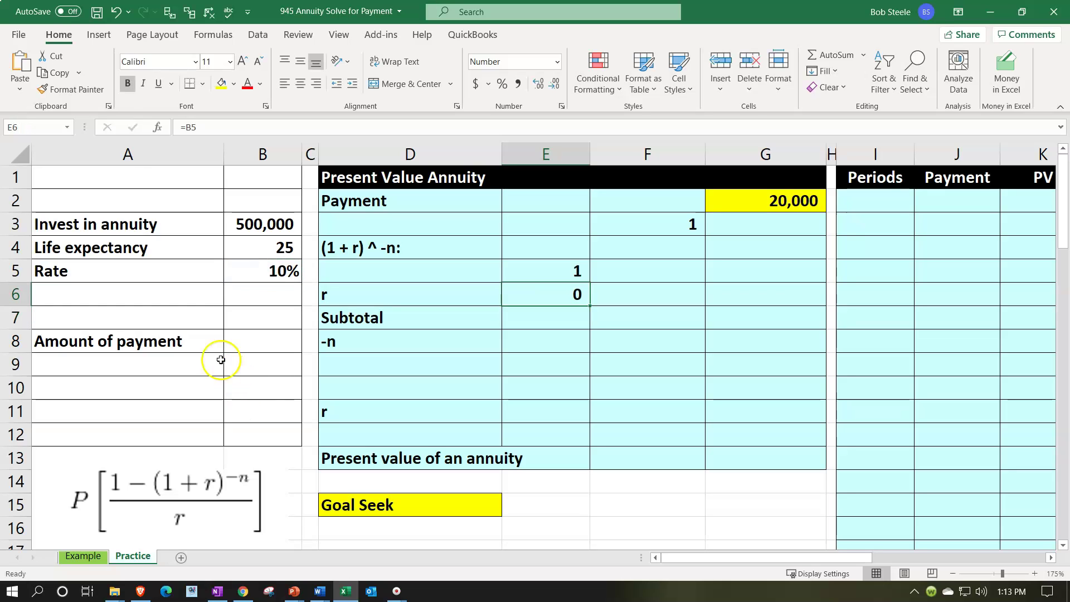
click(501, 83)
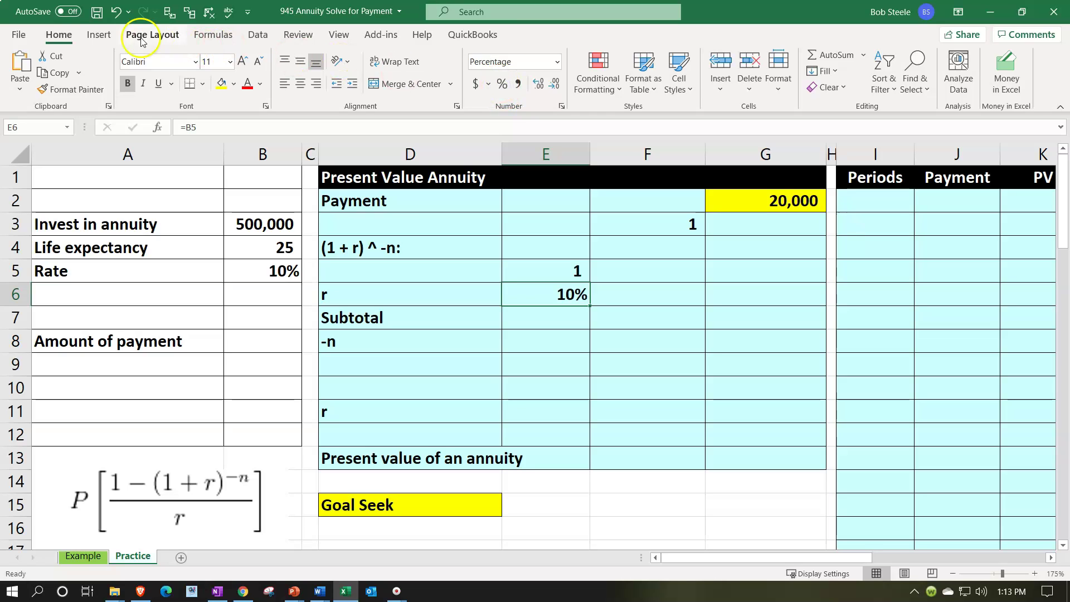
click(158, 84)
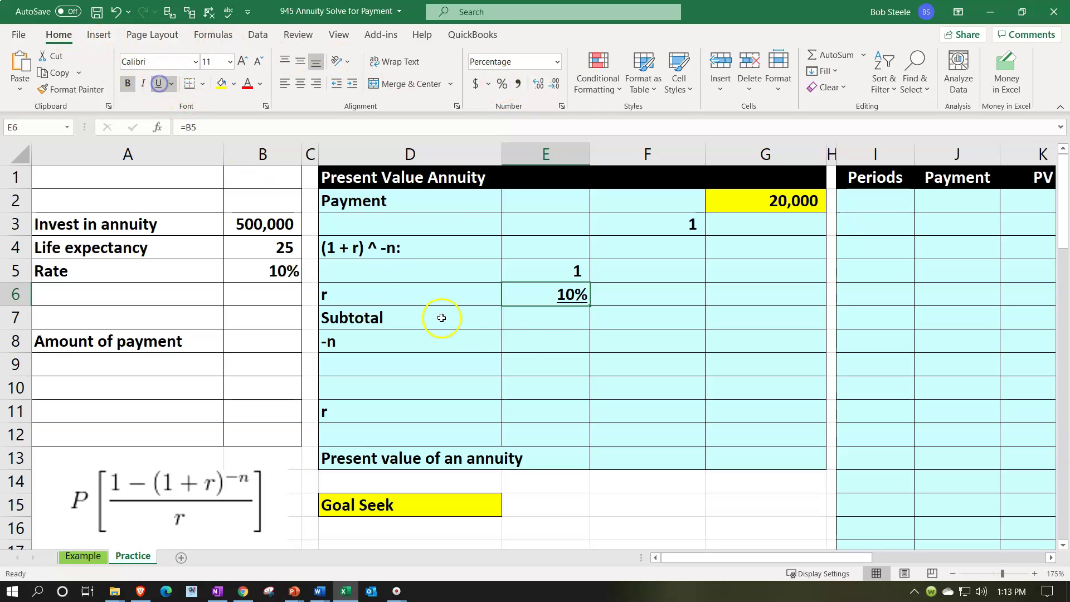
- Calculate the subtotal in E7 with =SUM(E5:E6) and format it as a percentage
click(544, 317)
text(=sum()
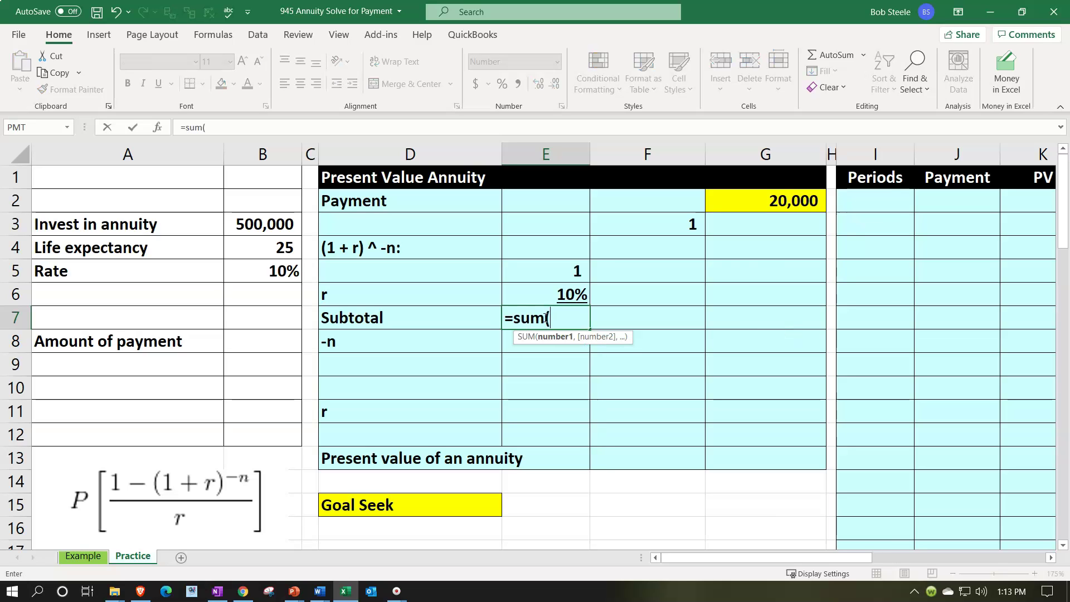
key(Up)
key(Up)
key(shift+Down)
key(Return)
click(544, 317)
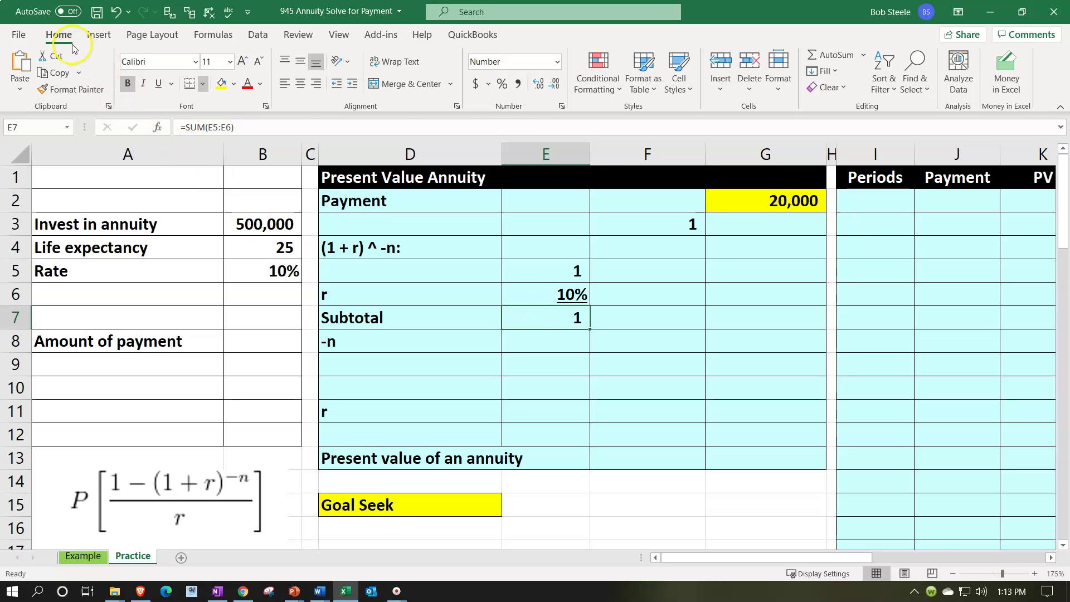
click(502, 87)
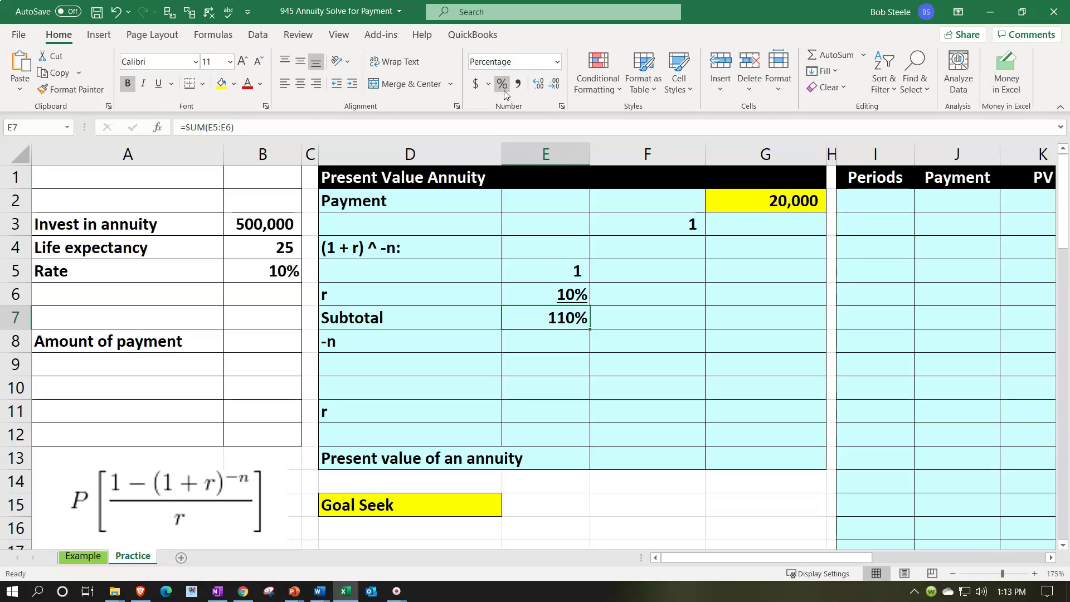
- Enter the -n exponent in E8 as the negative of the life expectancy, =-B4, and underline it
key(Return)
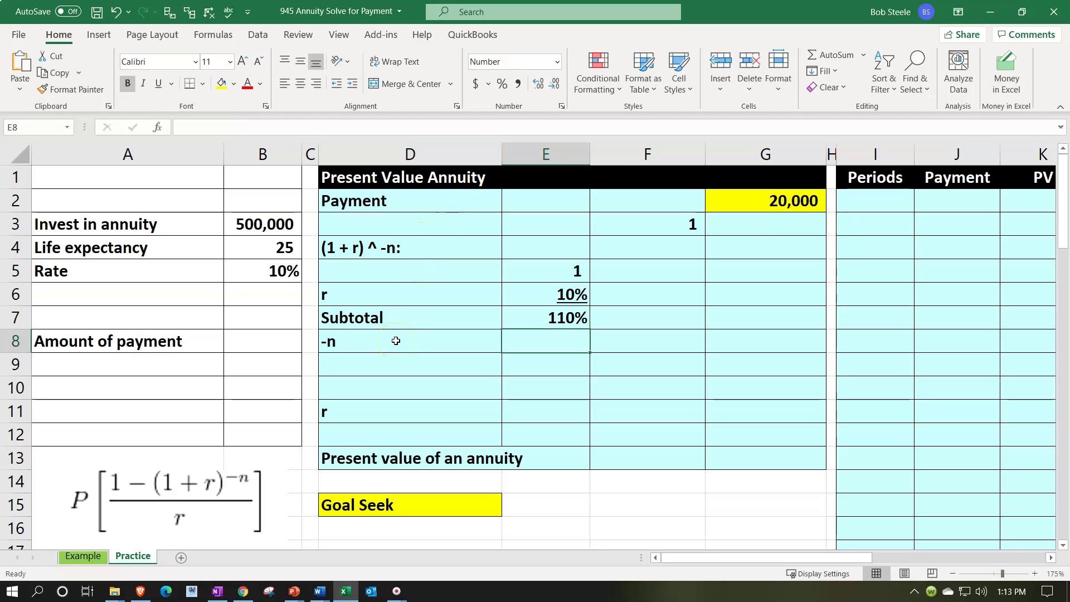
text(-)
key(Left)
key(Left)
key(Left)
key(Up)
key(Up)
key(Up)
key(Up)
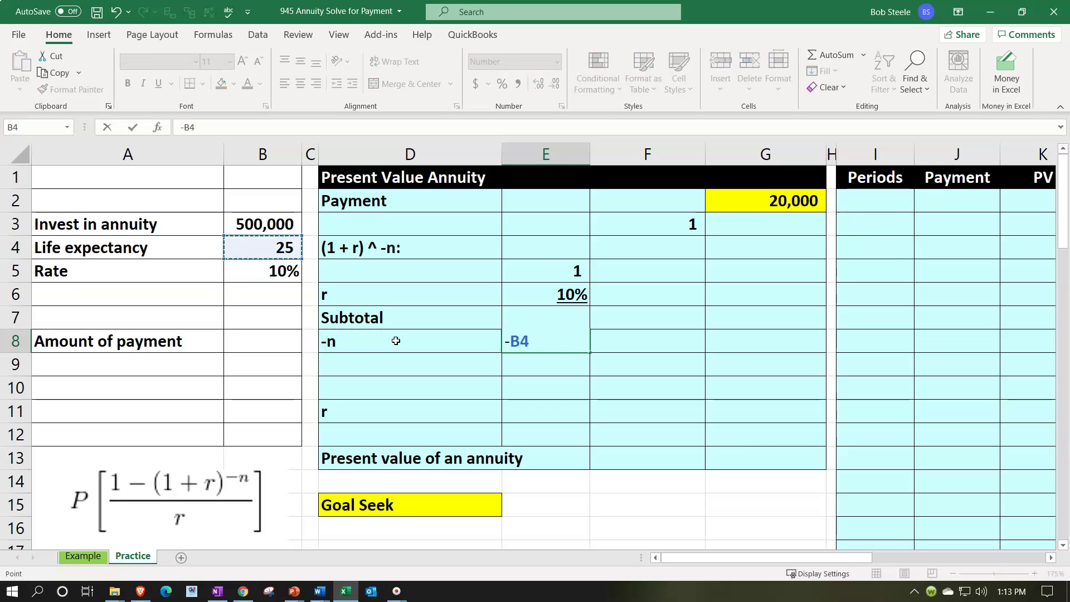
key(ctrl+Return)
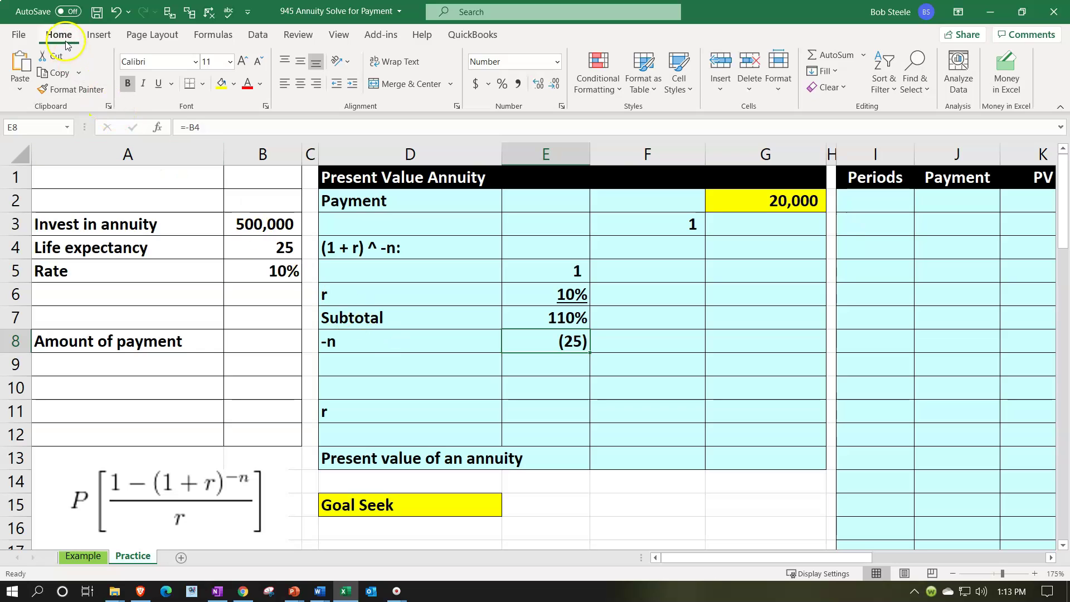
click(159, 83)
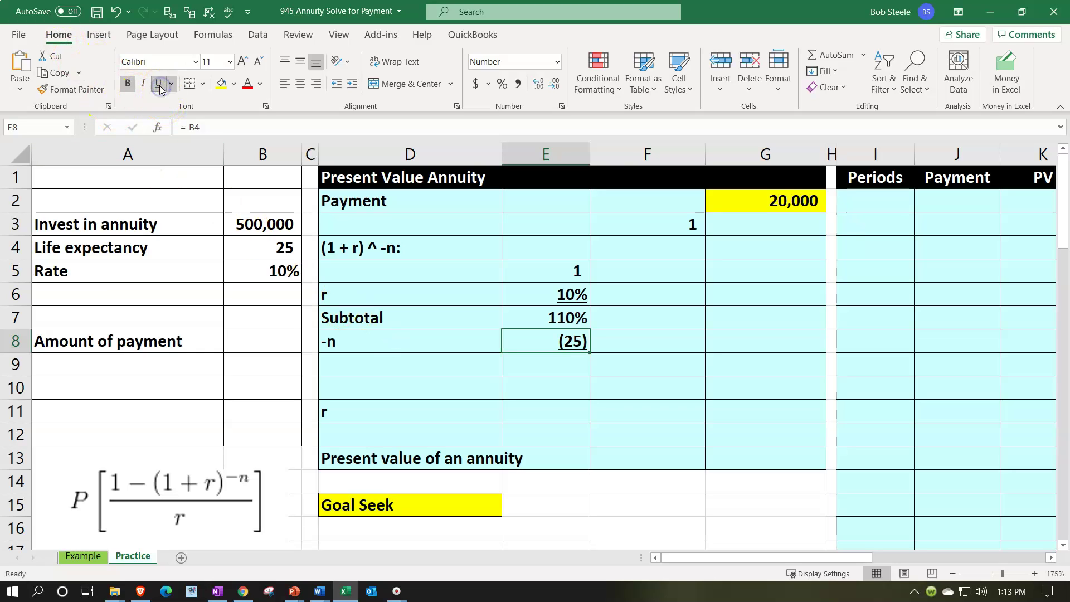
- Raise the subtotal to the -n exponent in F9 with the formula =E7^E8
key(Down)
key(Right)
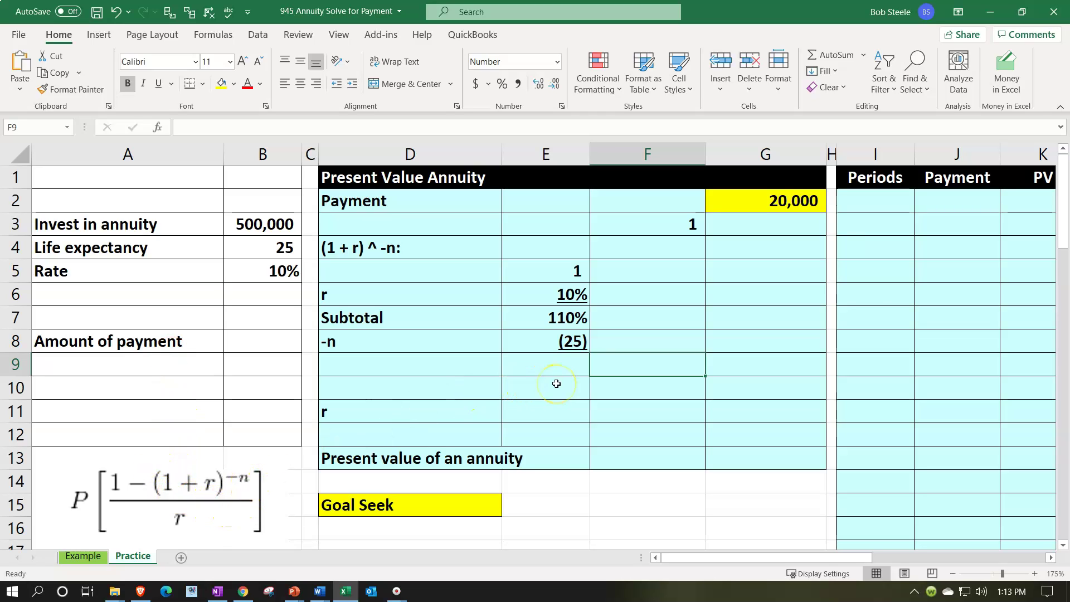
text(=)
key(Up)
key(Left)
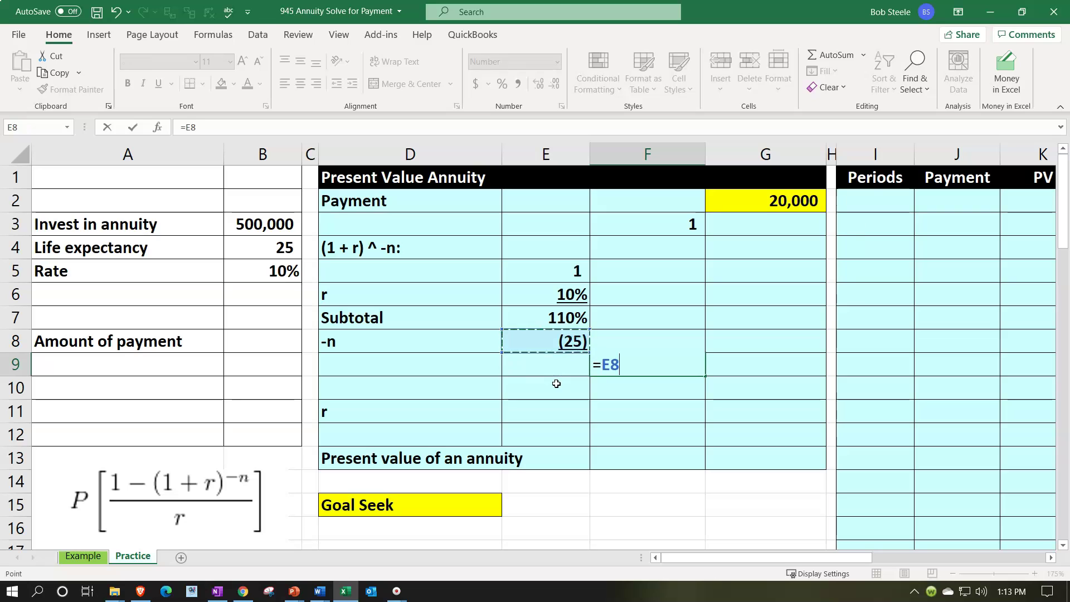
key(Up)
text(^)
key(Up)
key(Left)
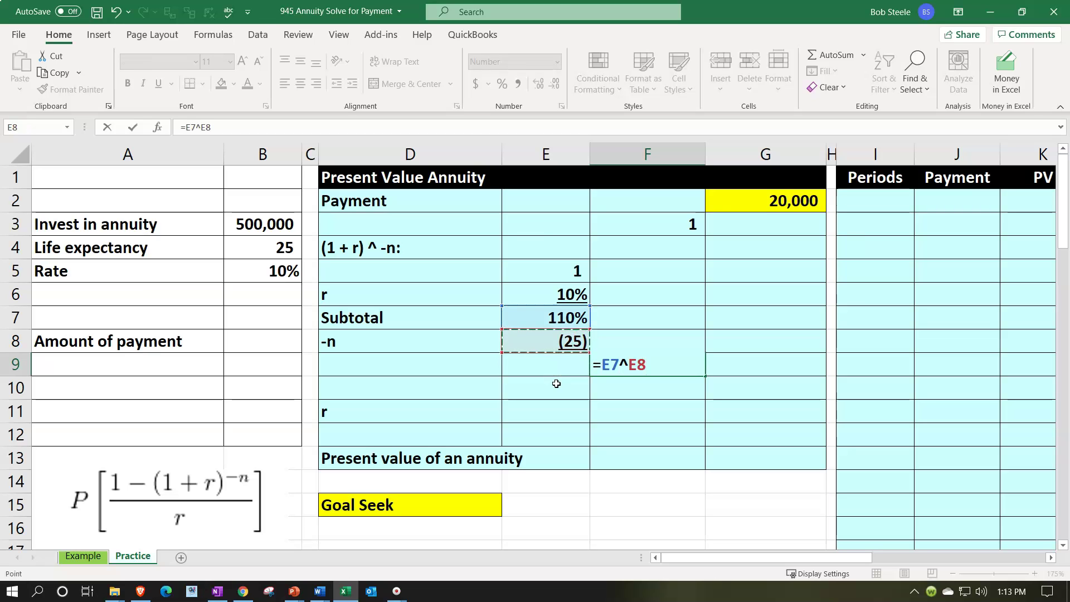
key(Return)
key(Up)
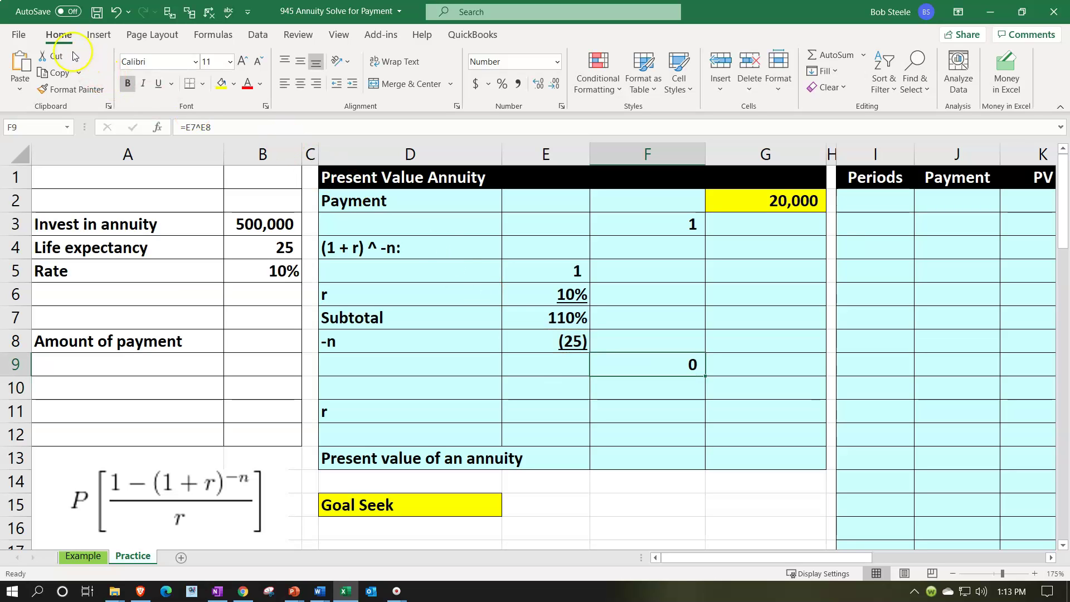
- Format the power result in F9 to eight decimal places and underline it
click(536, 84)
click(537, 84)
click(536, 83)
click(536, 83)
click(537, 83)
click(536, 84)
click(537, 84)
click(536, 83)
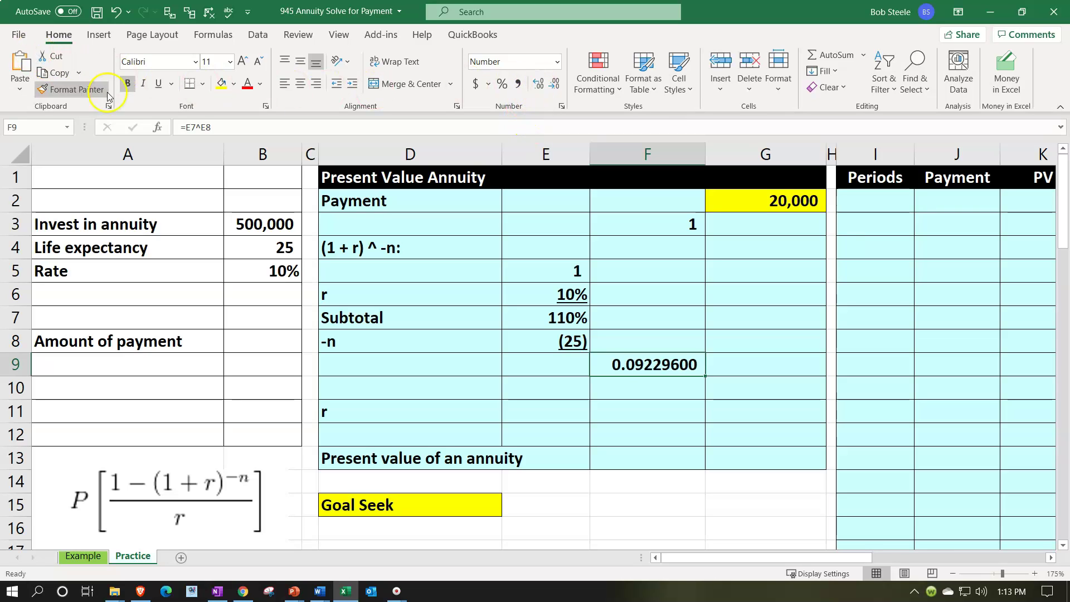
click(156, 87)
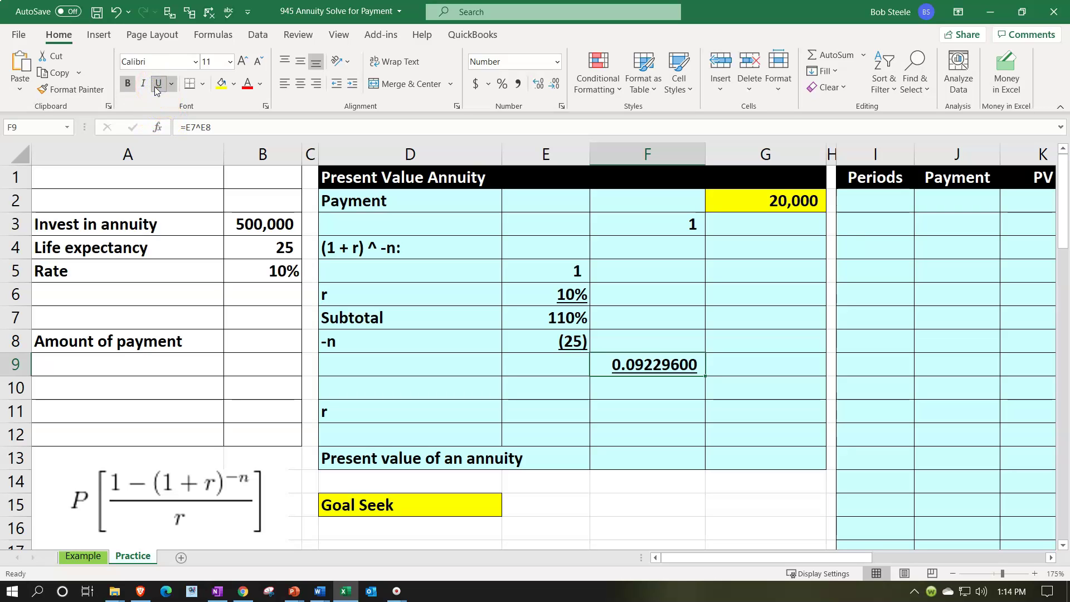
- Calculate the numerator in F10 by subtracting the power result from 1 with =F3-F9
key(Return)
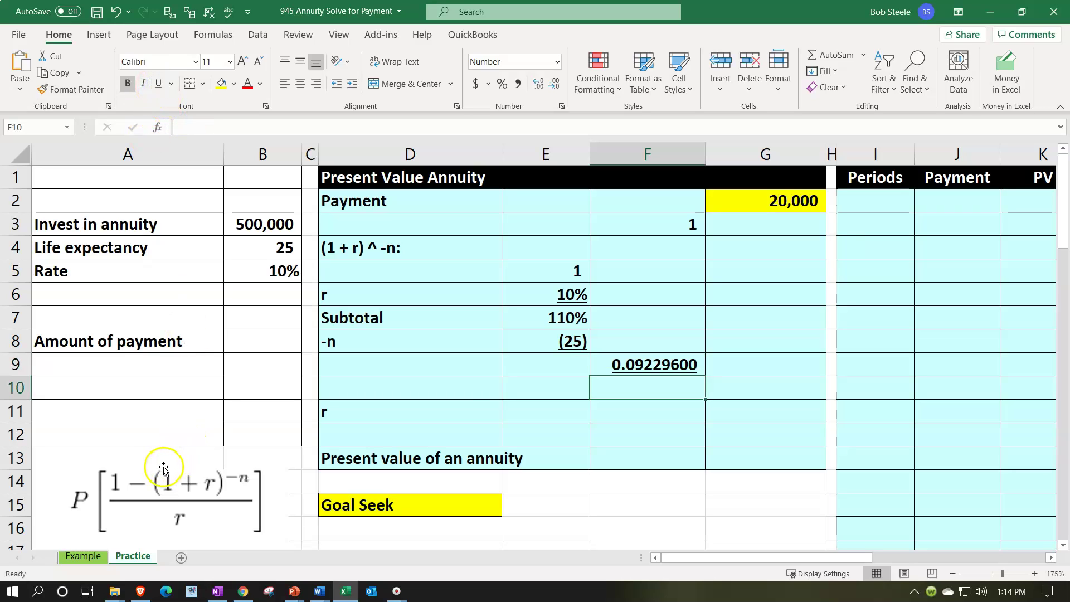
text(=)
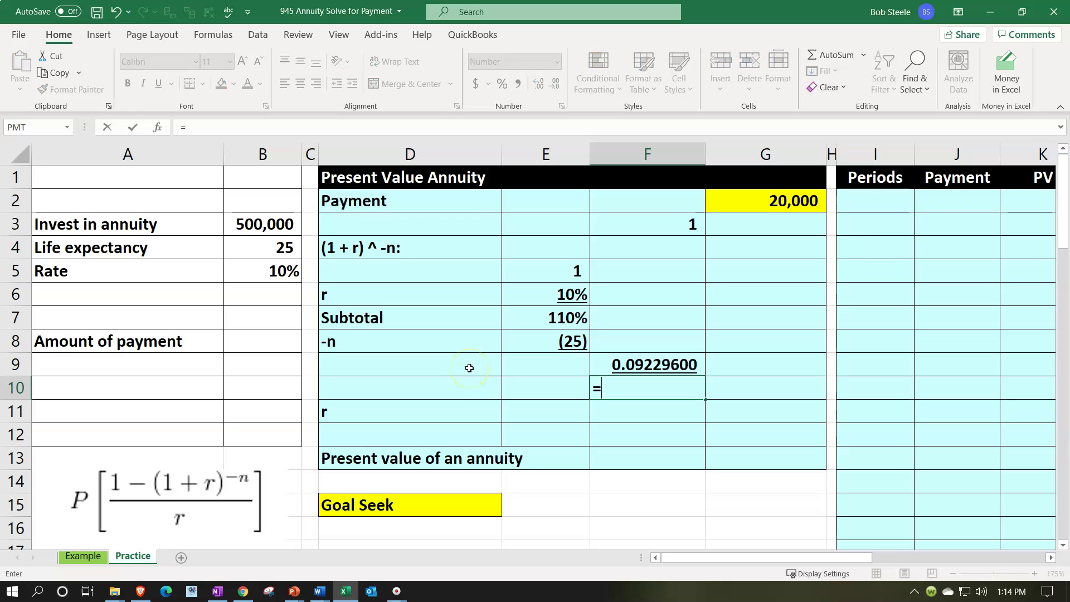
key(Up)
key(Up)
key(Up)
key(Up)
key(Up)
key(Up)
key(Up)
text(-)
key(Up)
key(Return)
key(Up)
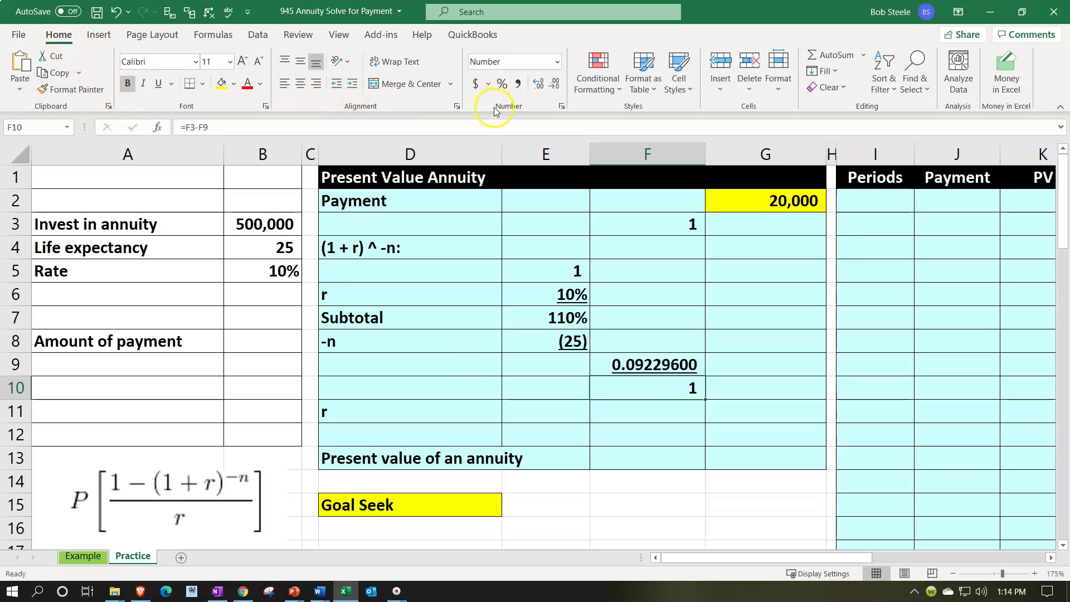
- Format the numerator in F10 to eight decimal places
click(537, 83)
click(537, 84)
click(536, 84)
click(536, 85)
click(536, 85)
click(536, 85)
click(536, 84)
click(536, 85)
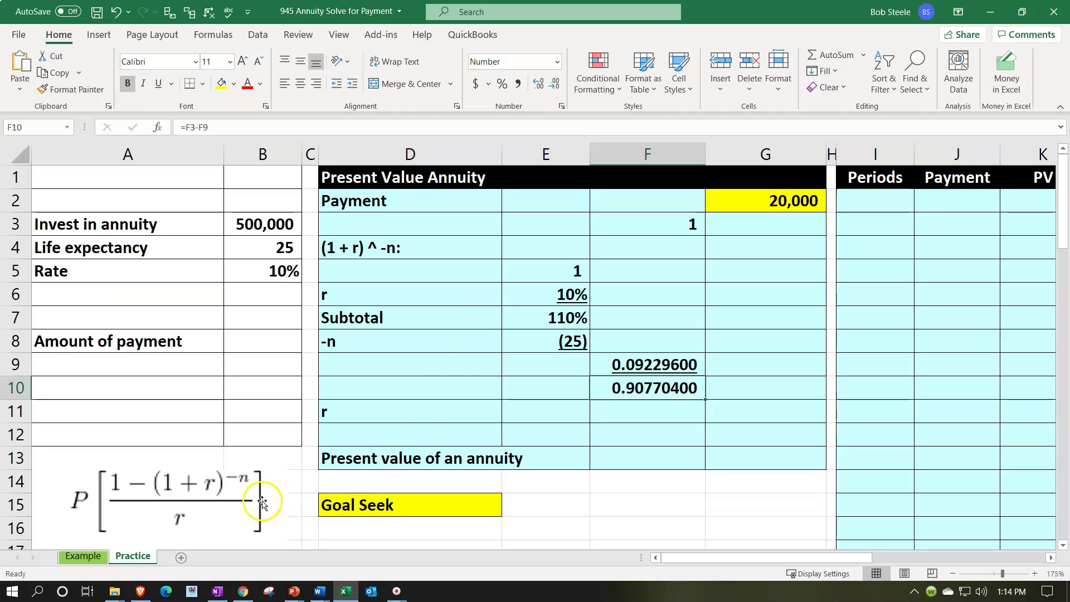
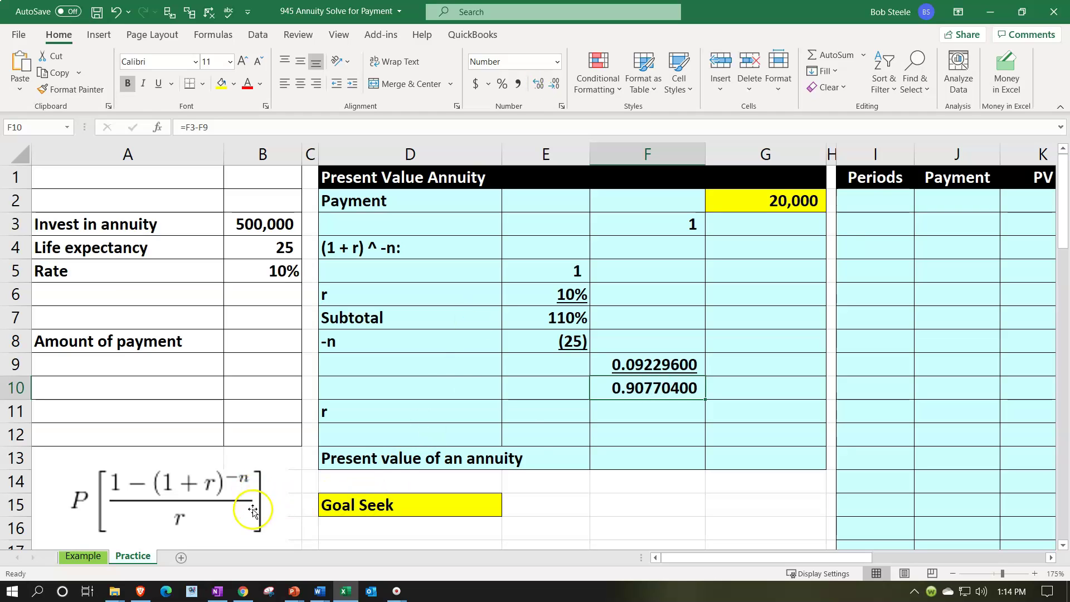
- Link r in F11 to the rate with =B5 and format it as an underlined percentage
click(618, 409)
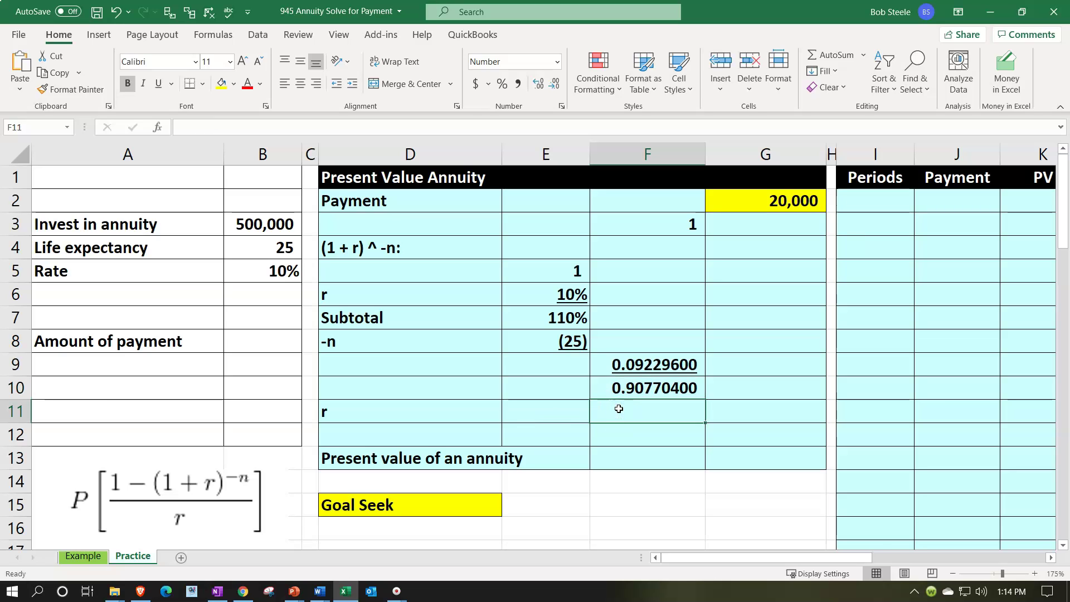
text(=)
key(Left)
key(Left)
key(Left)
key(Left)
key(Up)
key(Up)
key(Up)
key(Up)
key(Up)
key(Up)
key(ctrl+Return)
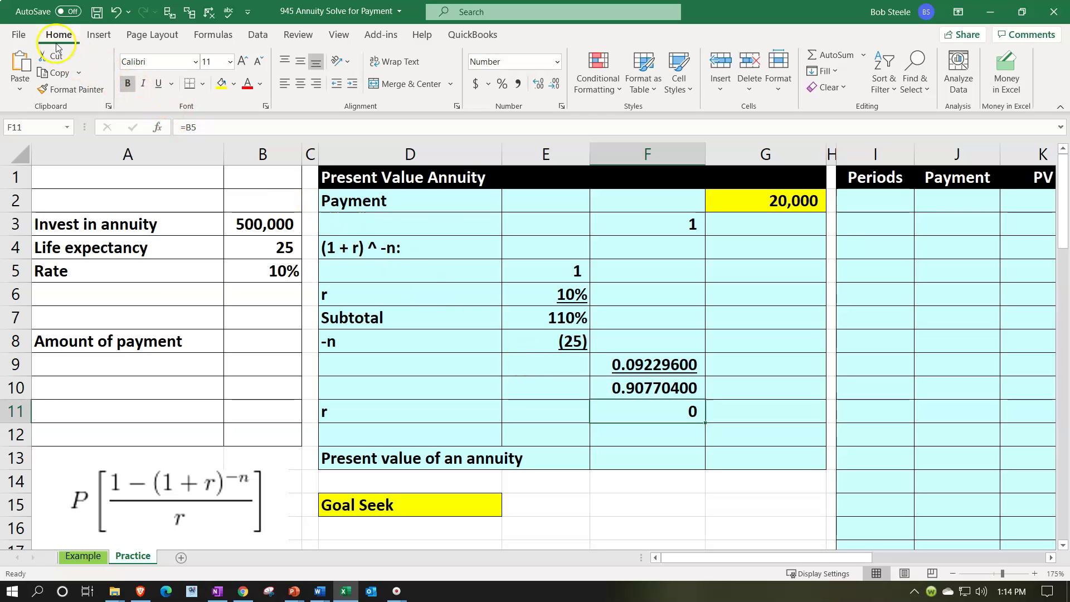
click(501, 84)
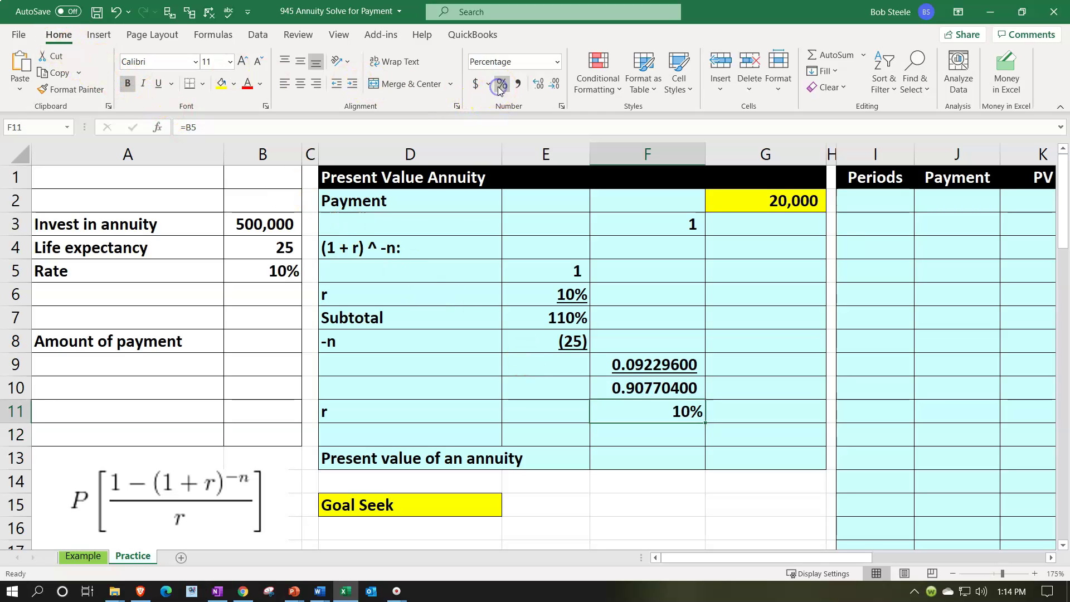
click(157, 85)
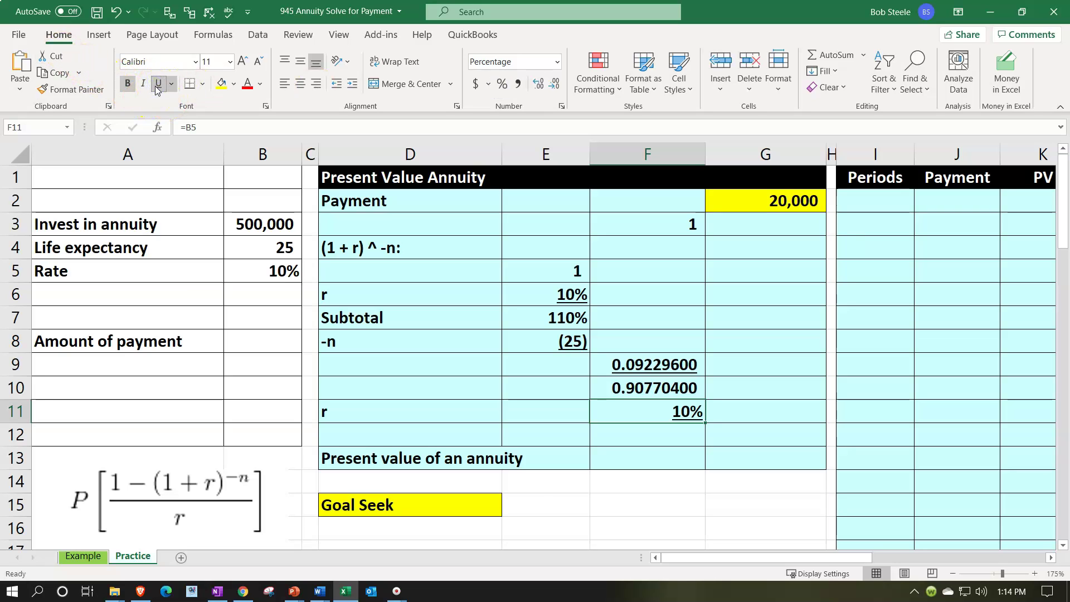
- Divide the numerator by r in G12 with the formula =F10/F11
key(Return)
key(Right)
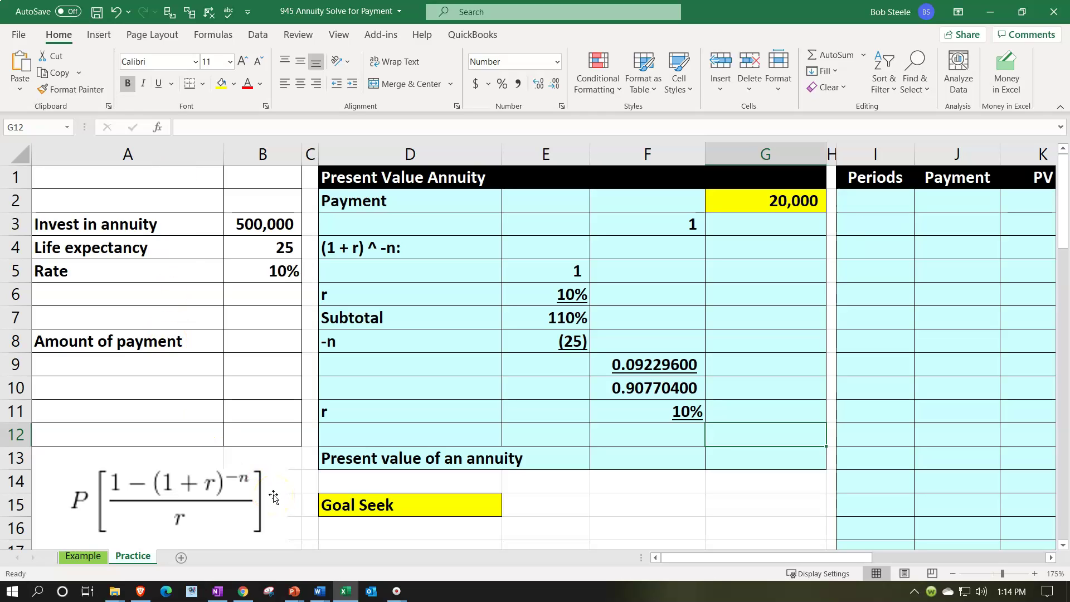
text(=)
key(Left)
key(Up)
key(Up)
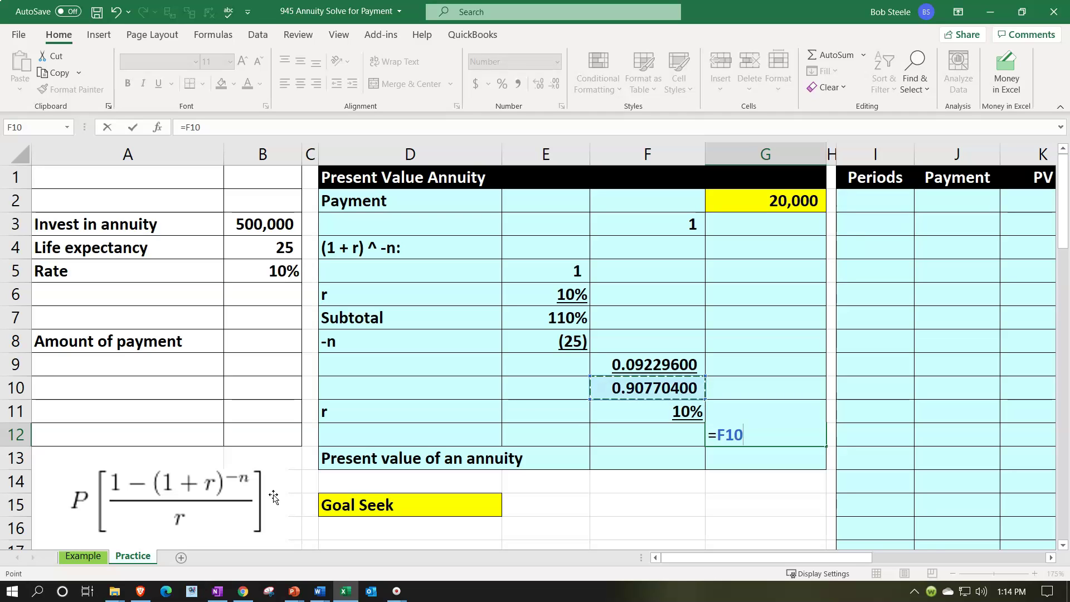
text(/)
key(Left)
key(Up)
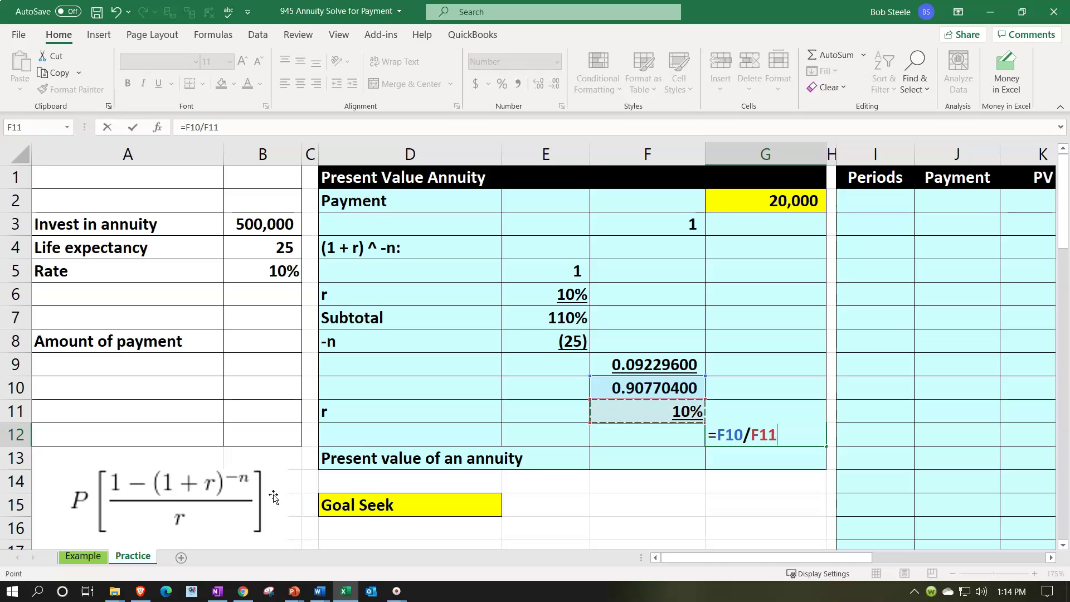
key(Return)
- Format the quotient in G12 to nine decimal places and underline it
key(Up)
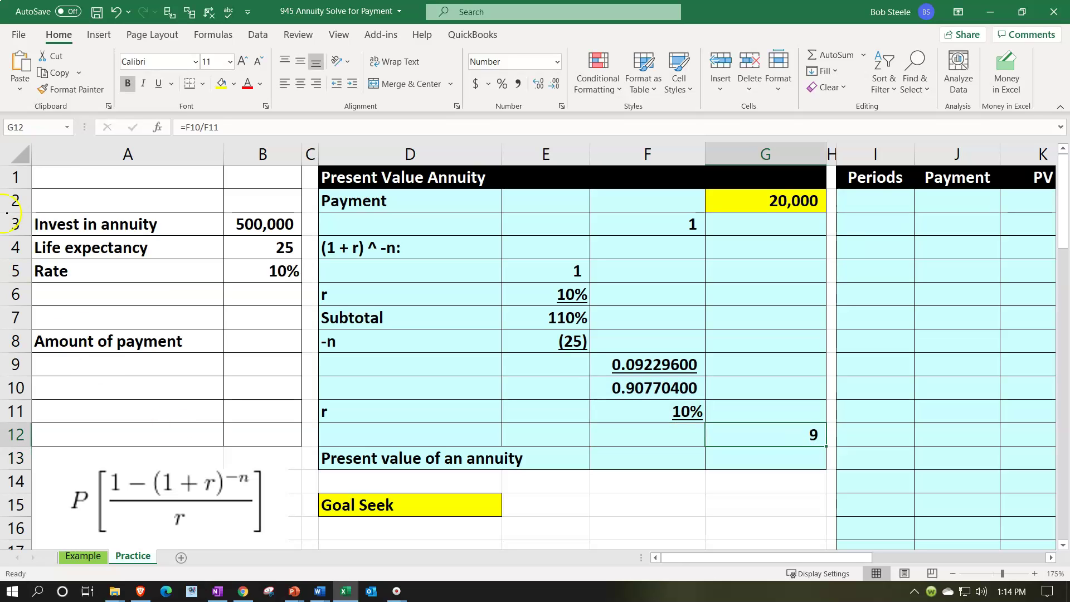
click(534, 84)
click(534, 84)
click(534, 83)
click(534, 83)
click(533, 83)
click(534, 83)
click(534, 84)
click(533, 83)
click(533, 84)
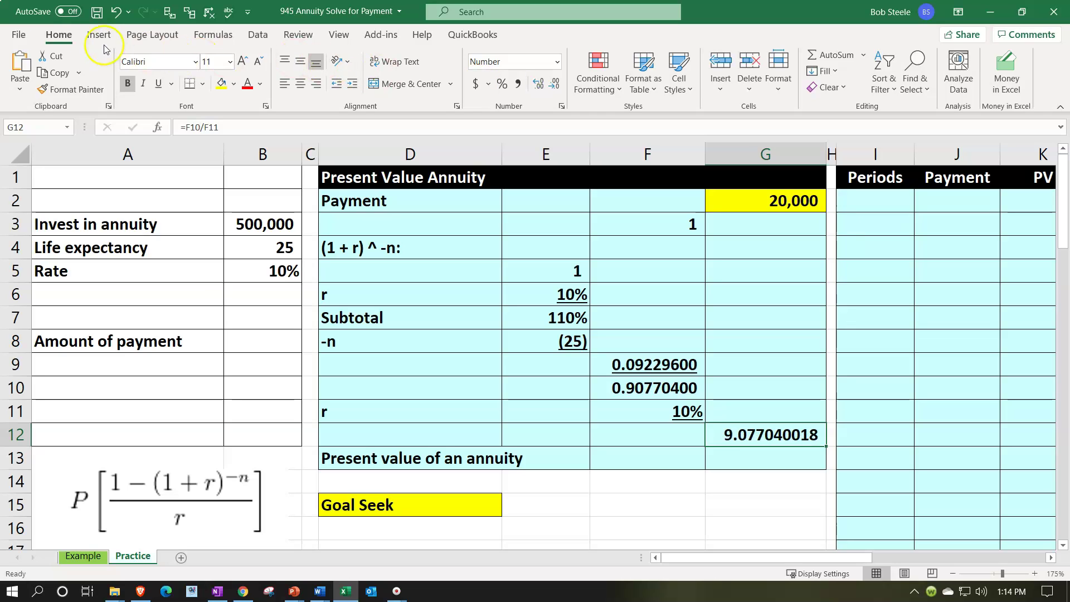
click(155, 86)
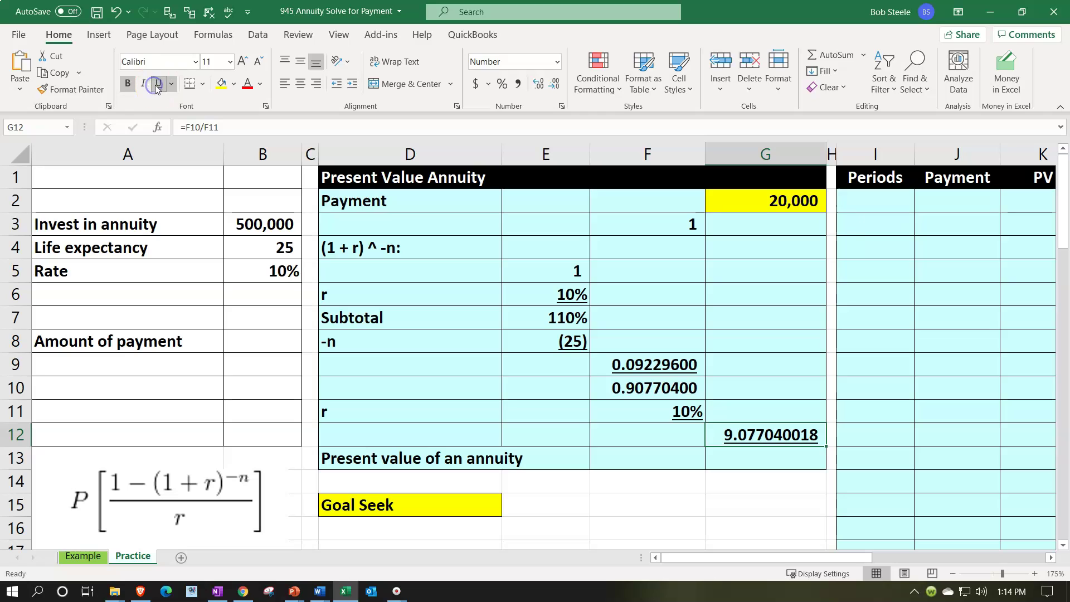
- Calculate the present value of the annuity in G13 by multiplying the payment by the factor with =G2*G12
key(Return)
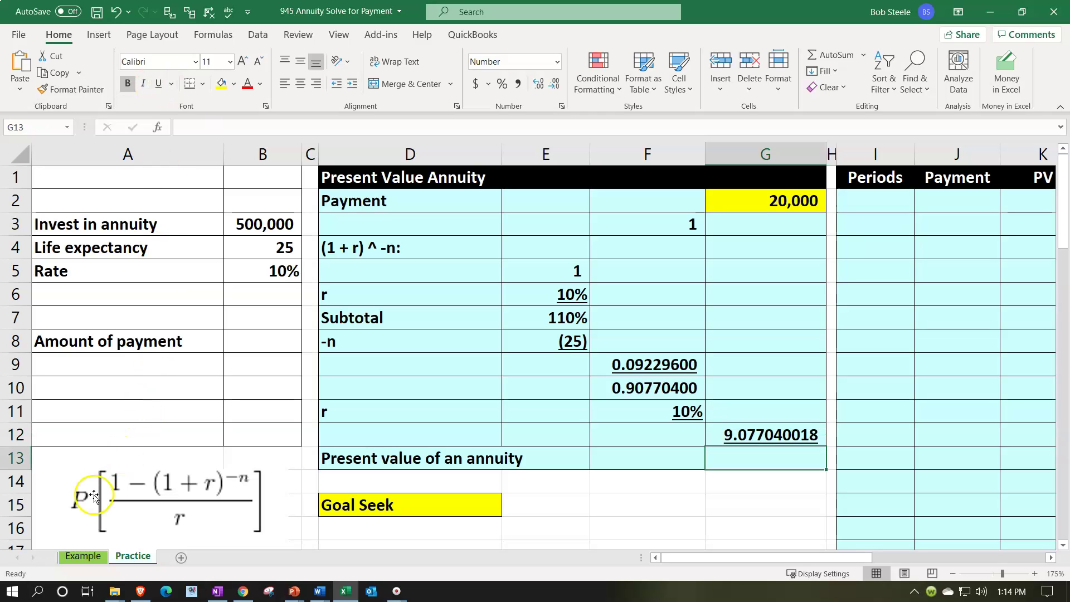
text(=)
key(Up)
key(Up)
key(Up)
key(Up)
key(Up)
key(Up)
key(Up)
key(Up)
key(Up)
key(Up)
key(Up)
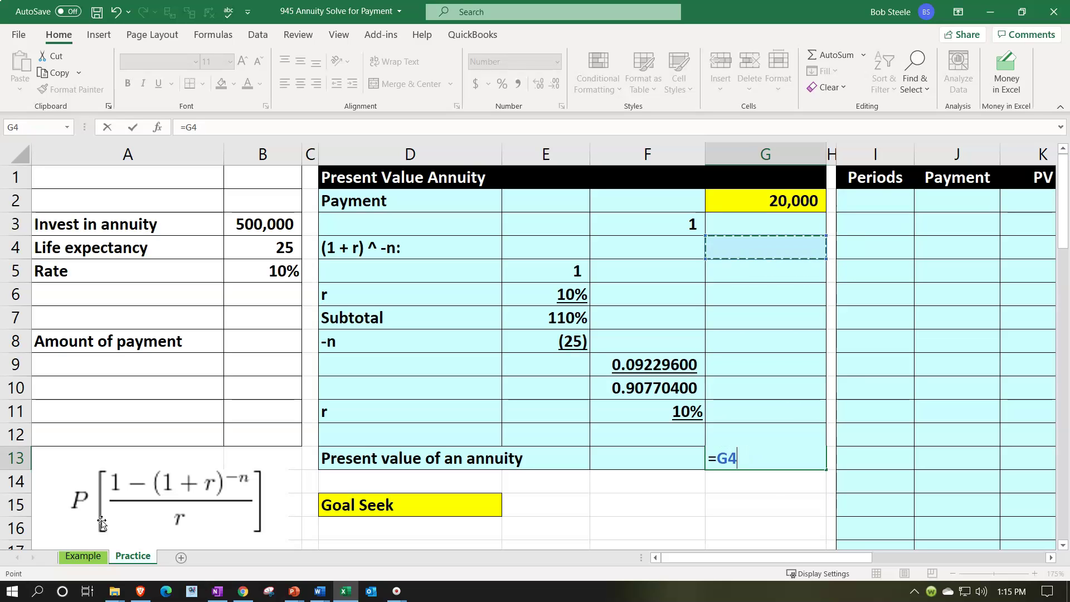
text(*)
key(Up)
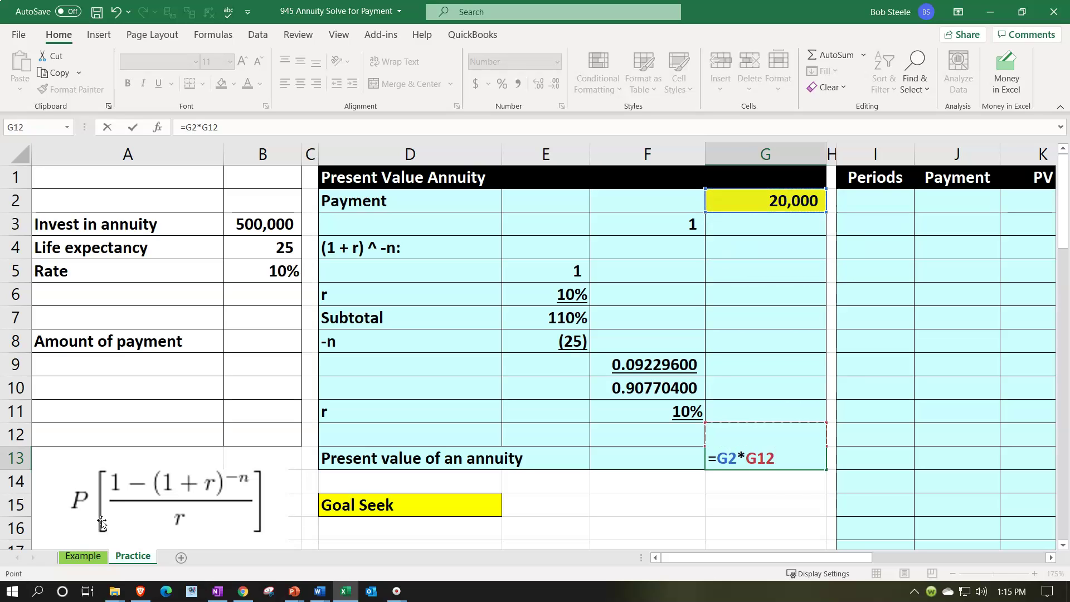
key(Return)
- Format the present value of the annuity in G13 to two decimal places
key(Up)
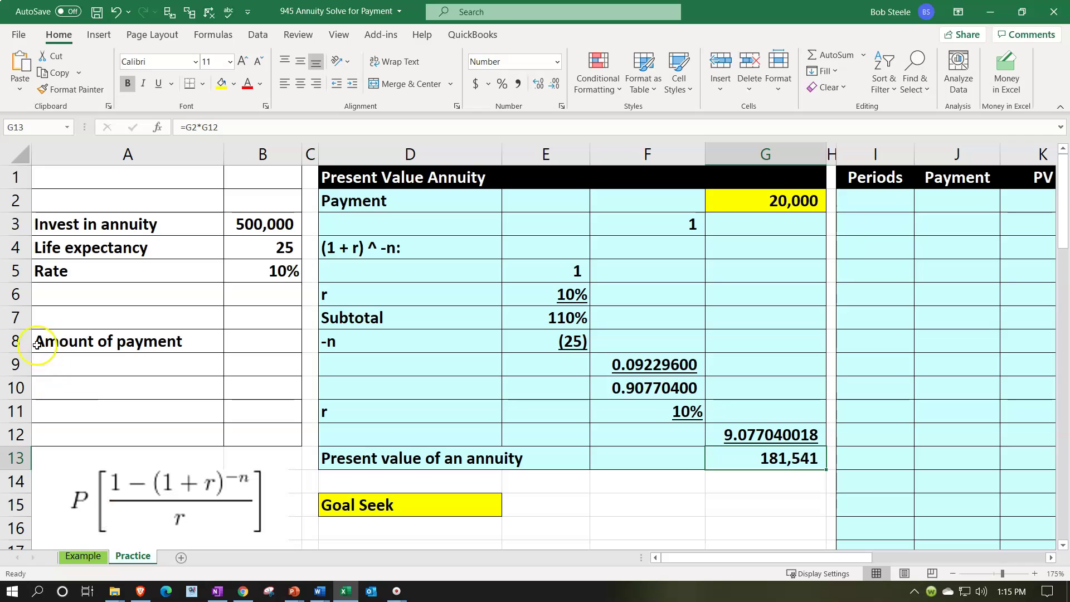
click(543, 84)
click(543, 83)
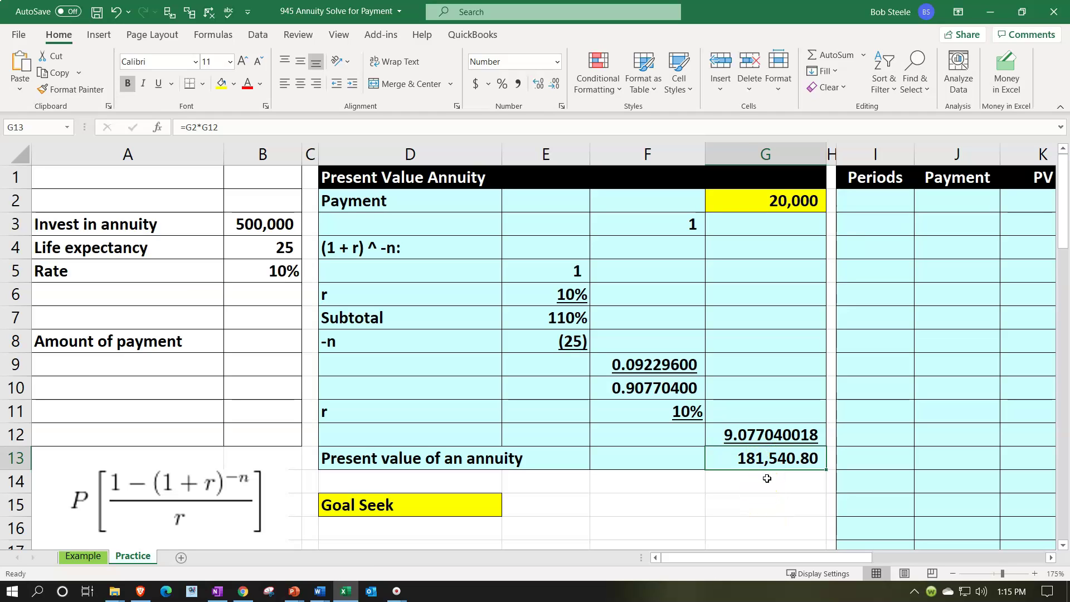
- Try payments of 30,000 and 40,000 in G2 to test their effect on the present value
click(771, 202)
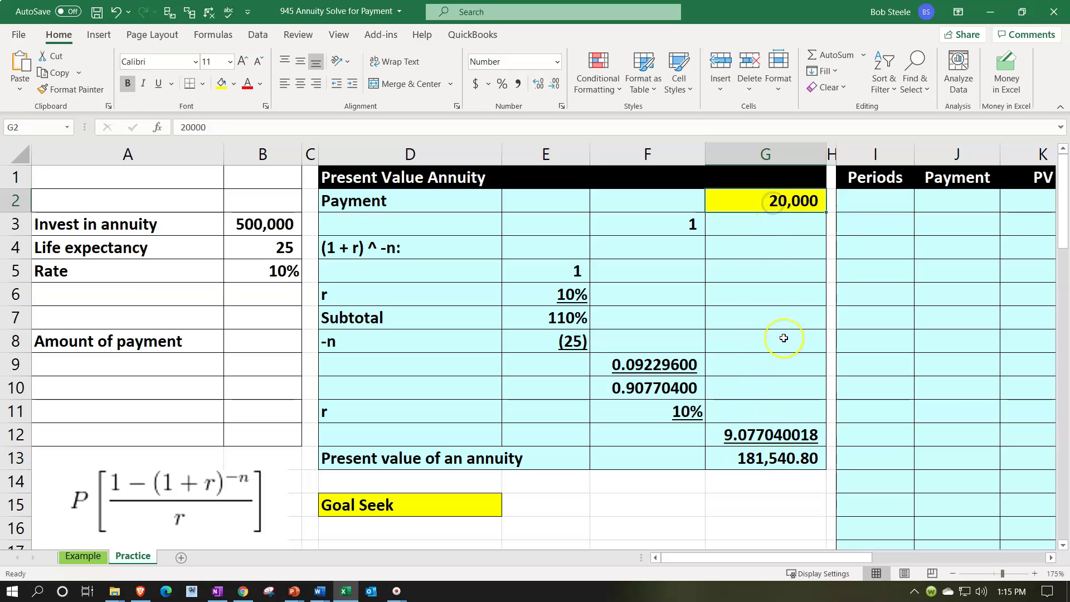
text(30000)
key(Return)
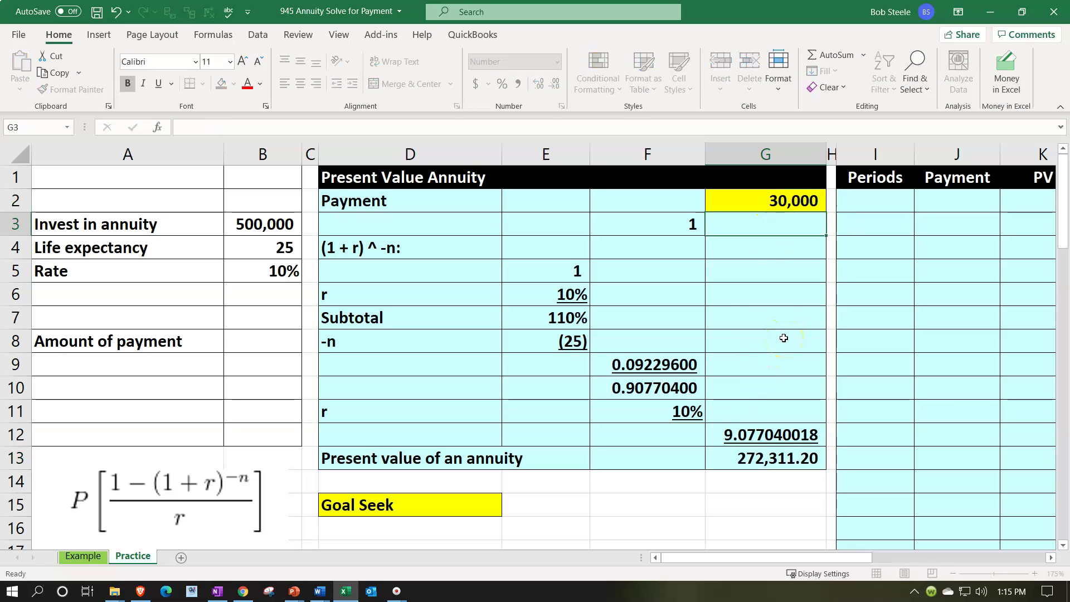
key(Up)
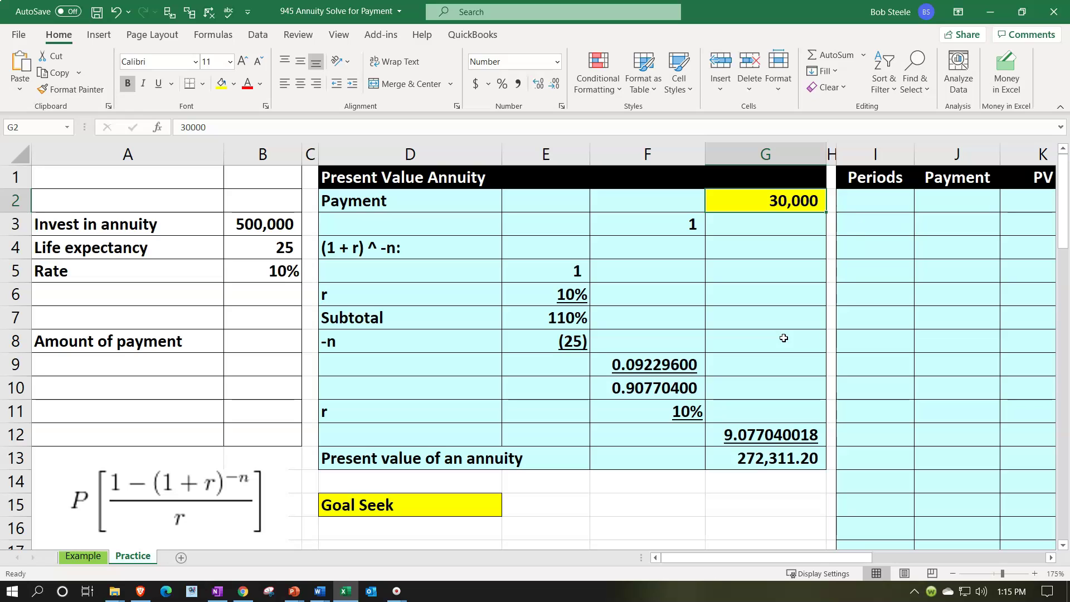
text(40000)
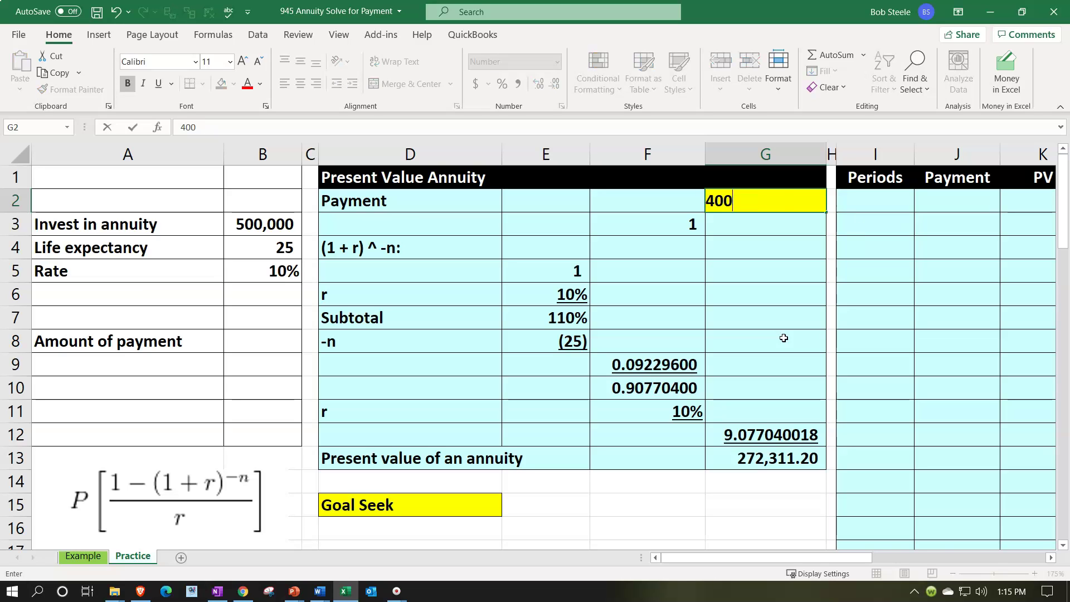
key(Return)
key(Up)
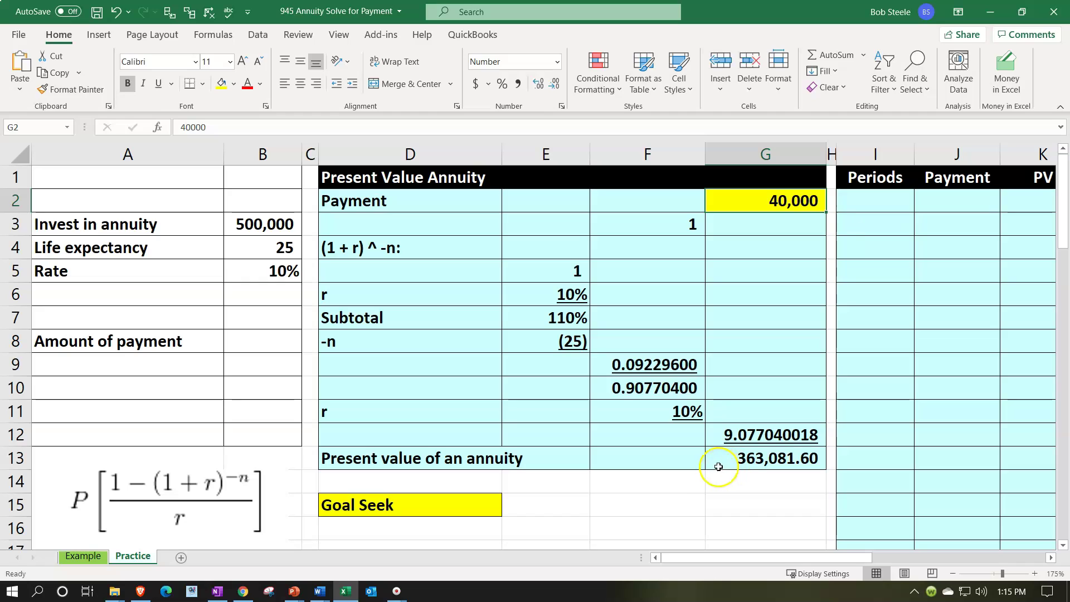
- Run Goal Seek to set G13 to 500000 by changing the payment in G2, and accept the solution
click(571, 498)
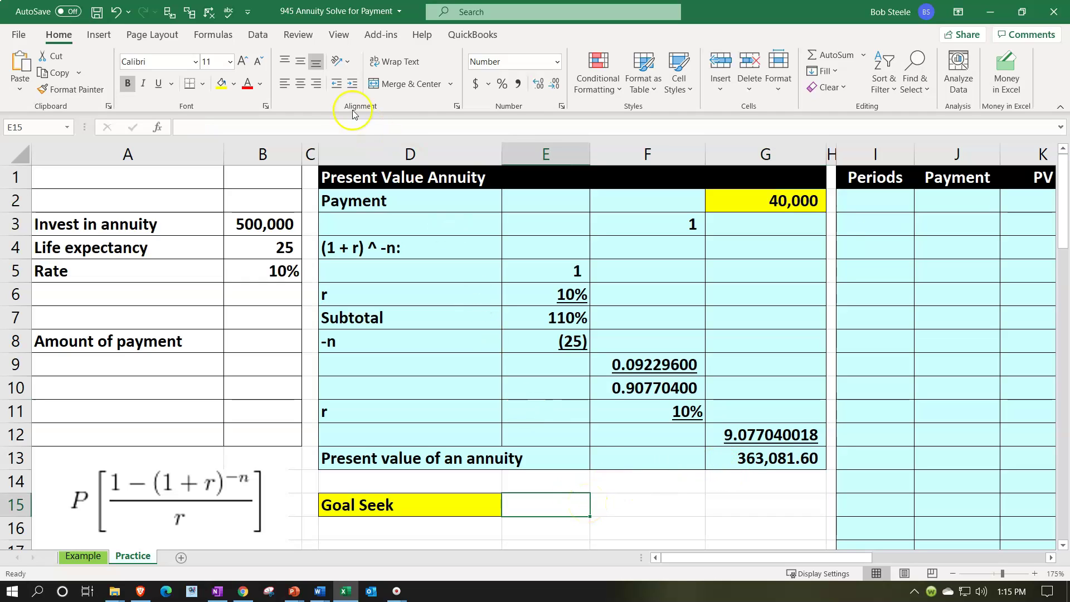
click(257, 42)
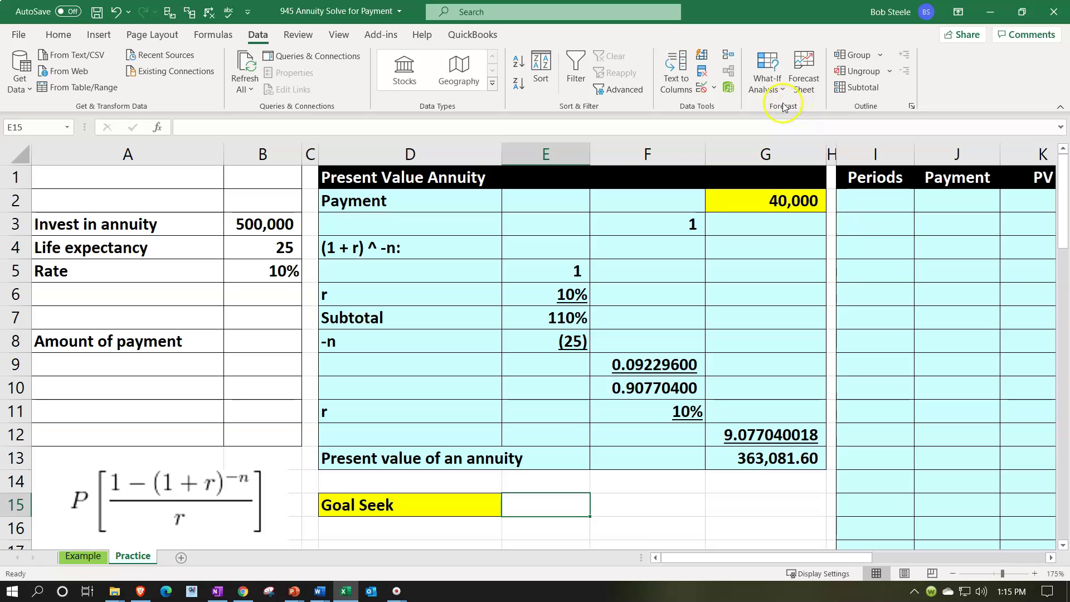
click(770, 93)
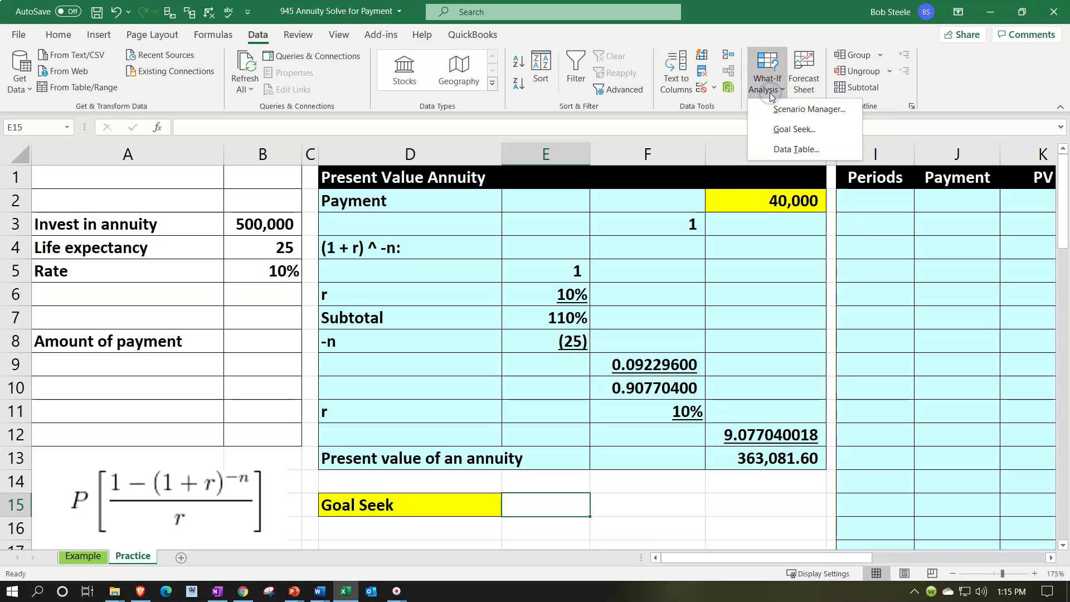
click(752, 132)
drag(448, 306, 384, 262)
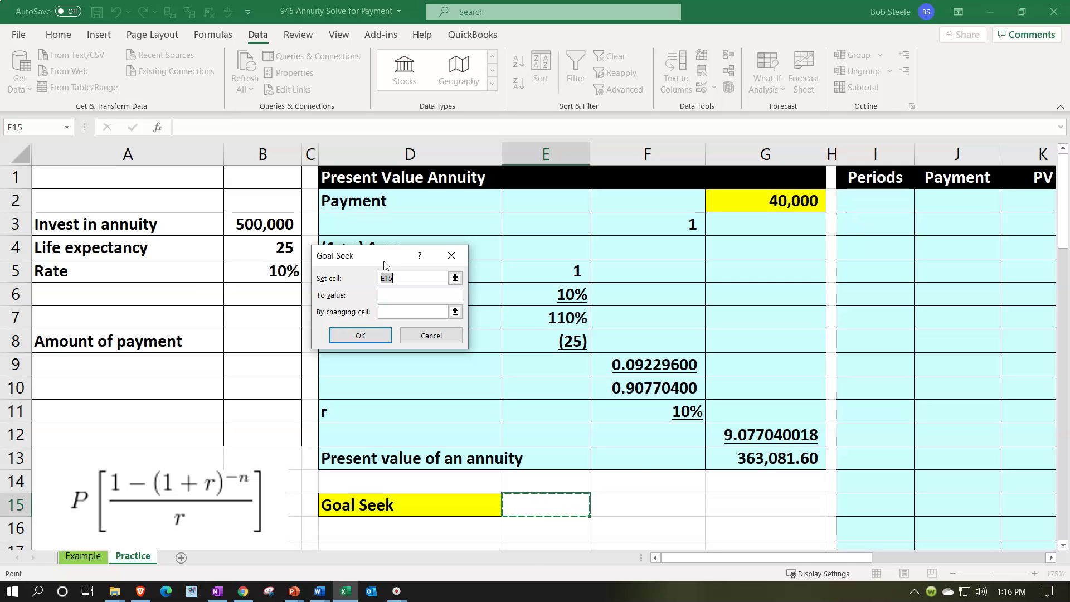
click(736, 451)
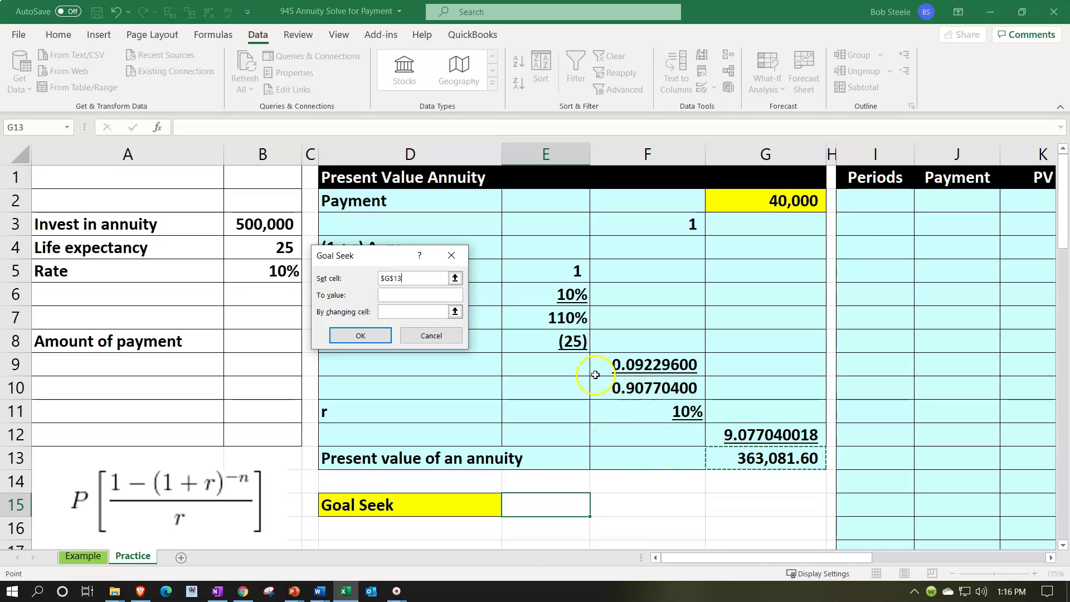
click(423, 295)
text(500000)
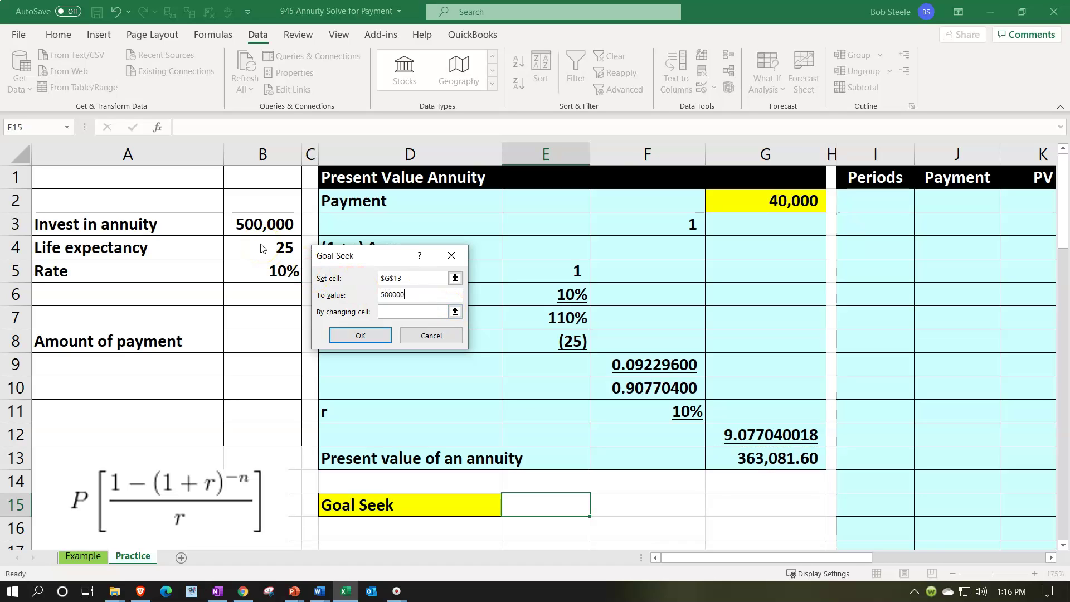
click(386, 311)
click(734, 202)
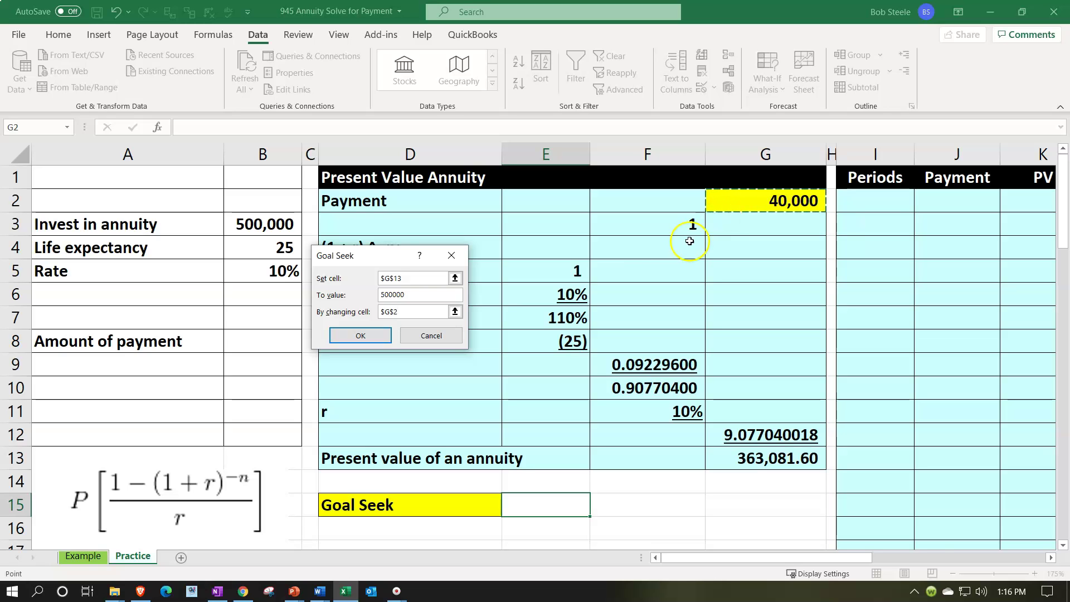
click(370, 335)
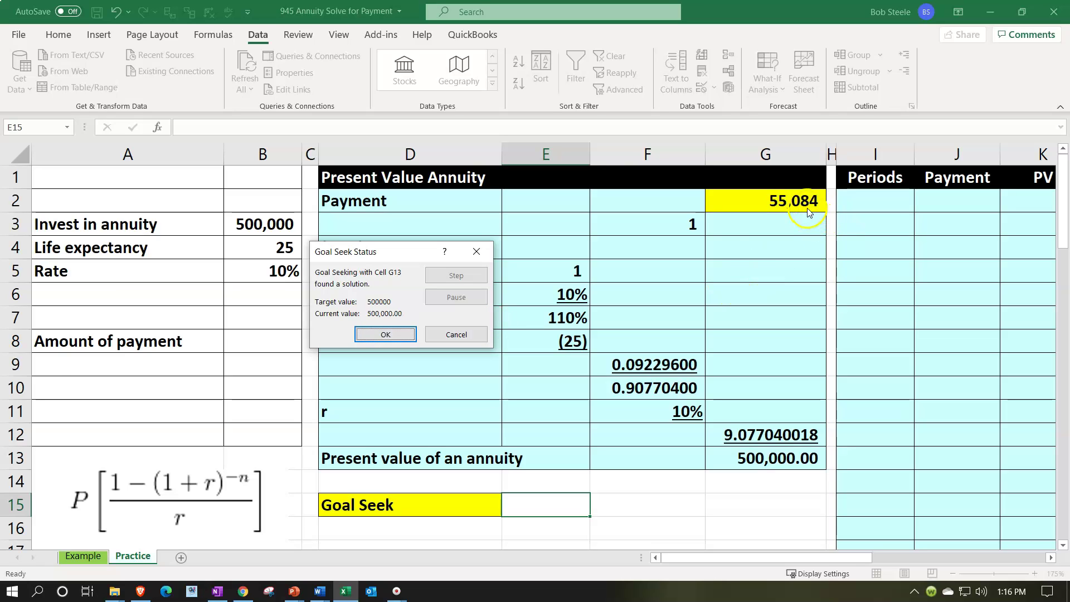
click(406, 334)
- Format the solved payment in G2 to two decimal places
click(740, 201)
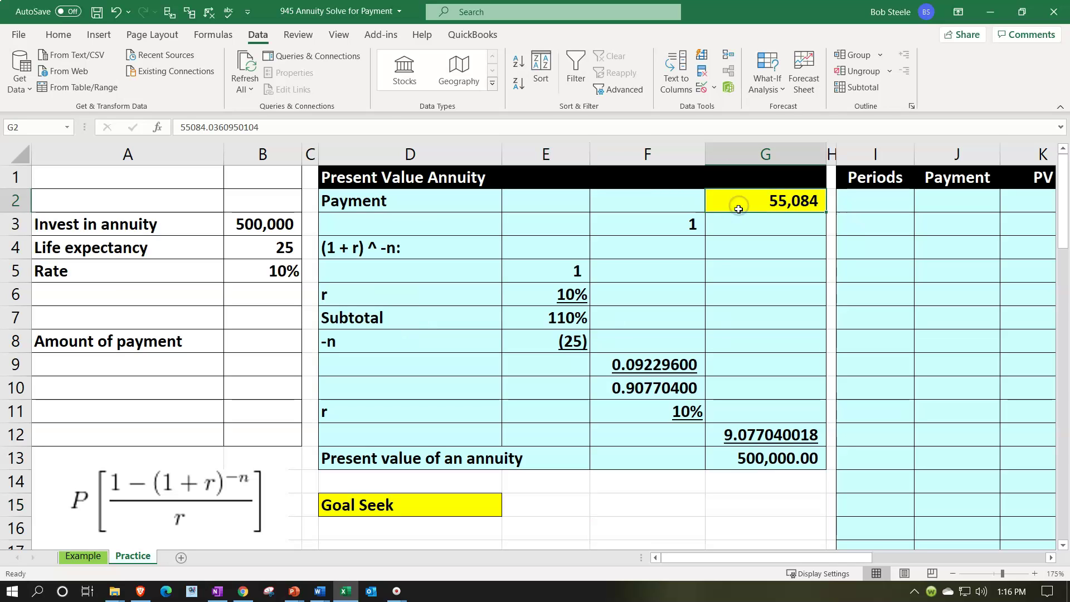
click(59, 34)
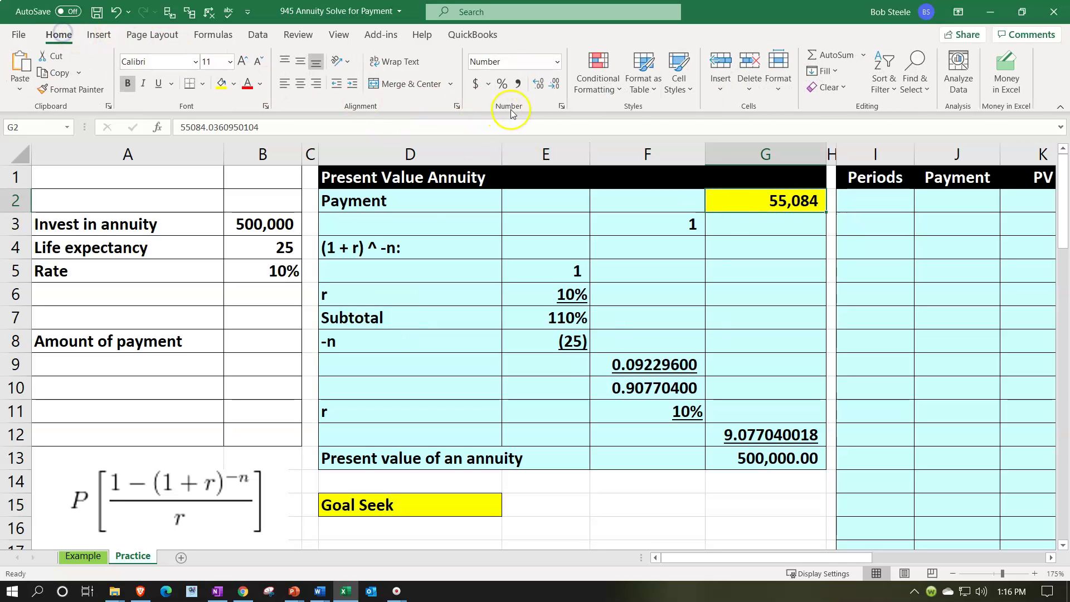
click(534, 84)
click(535, 84)
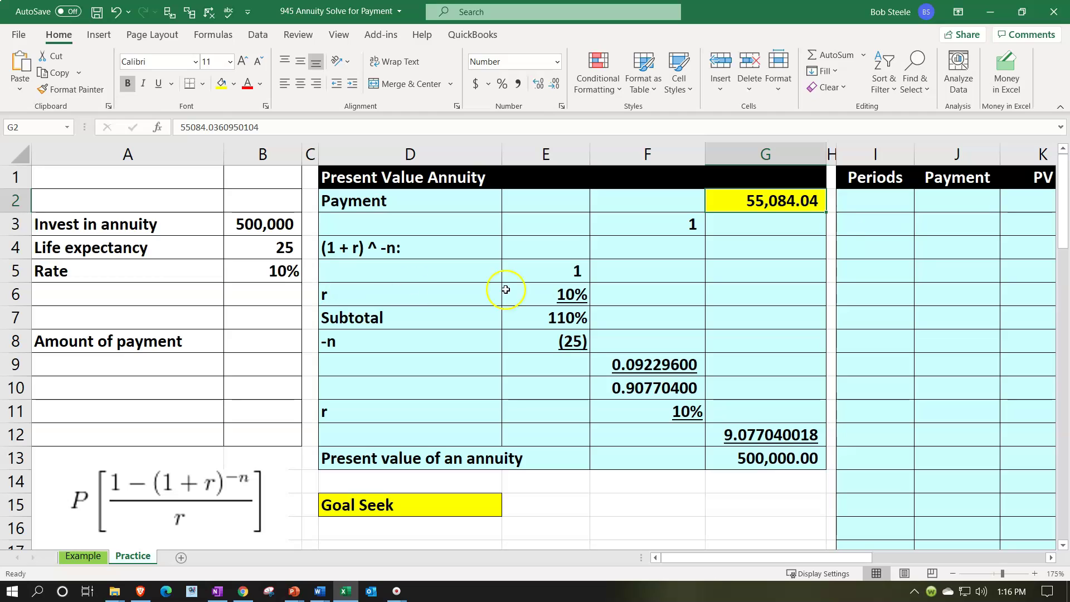
- Look over the blank Periods, Payment, PV and Value table and the second Present Value Annuity section beside the calculation, ending on G2
click(630, 270)
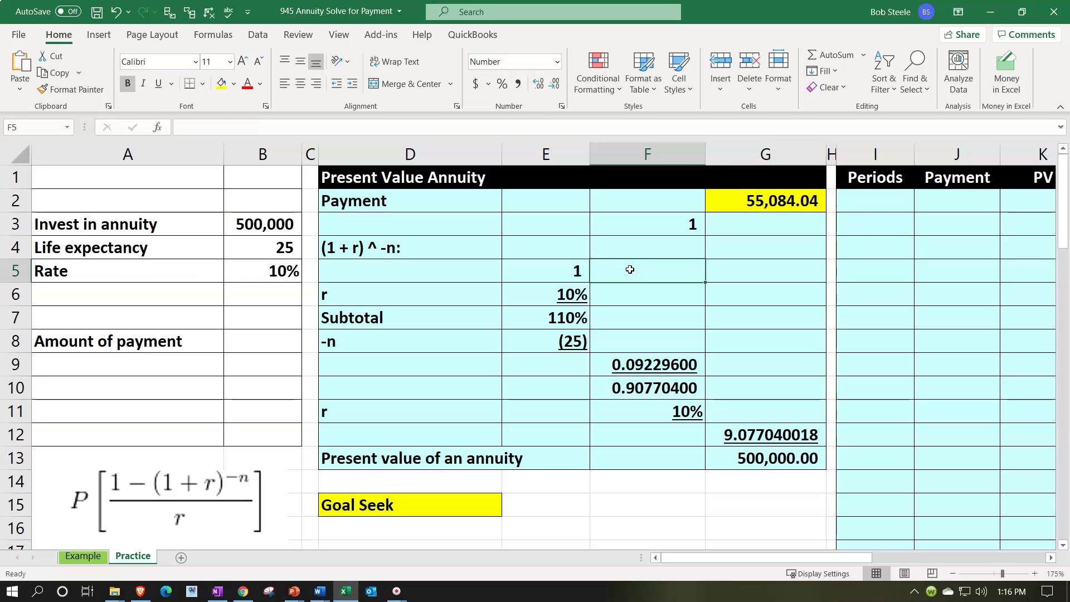
key(Right)
key(Right)
key(Right)
key(Right)
key(Right)
key(Right)
key(Right)
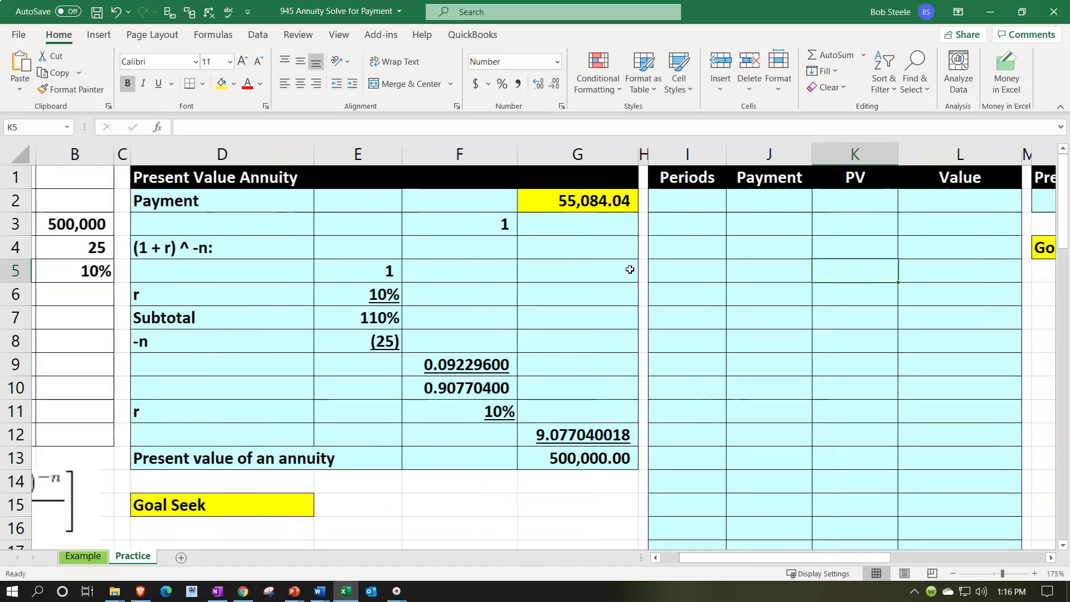
key(Right)
key(Right)
key(Right)
key(Right)
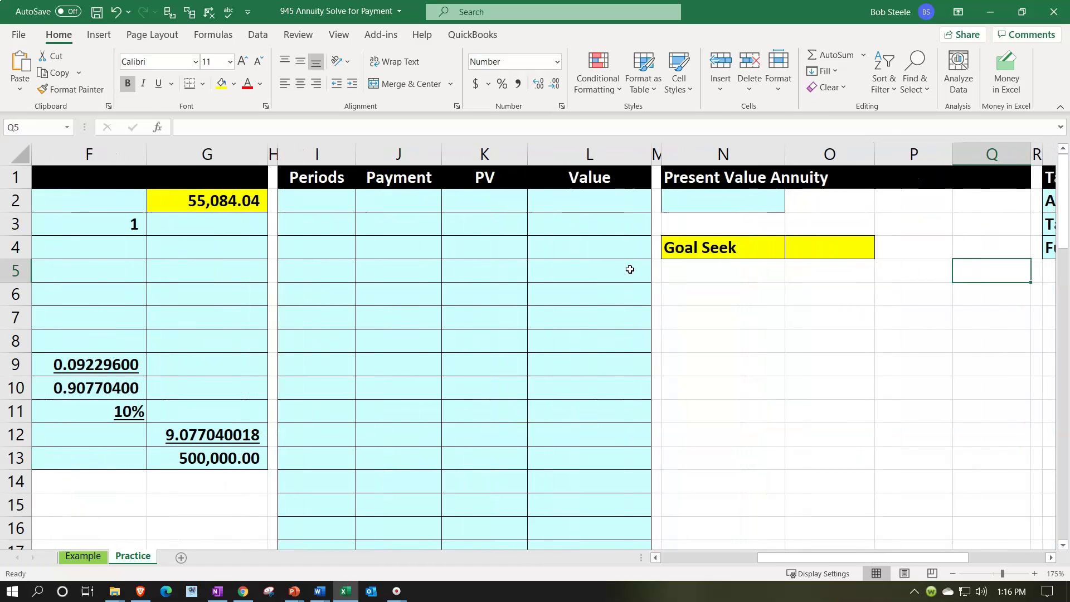
click(249, 202)
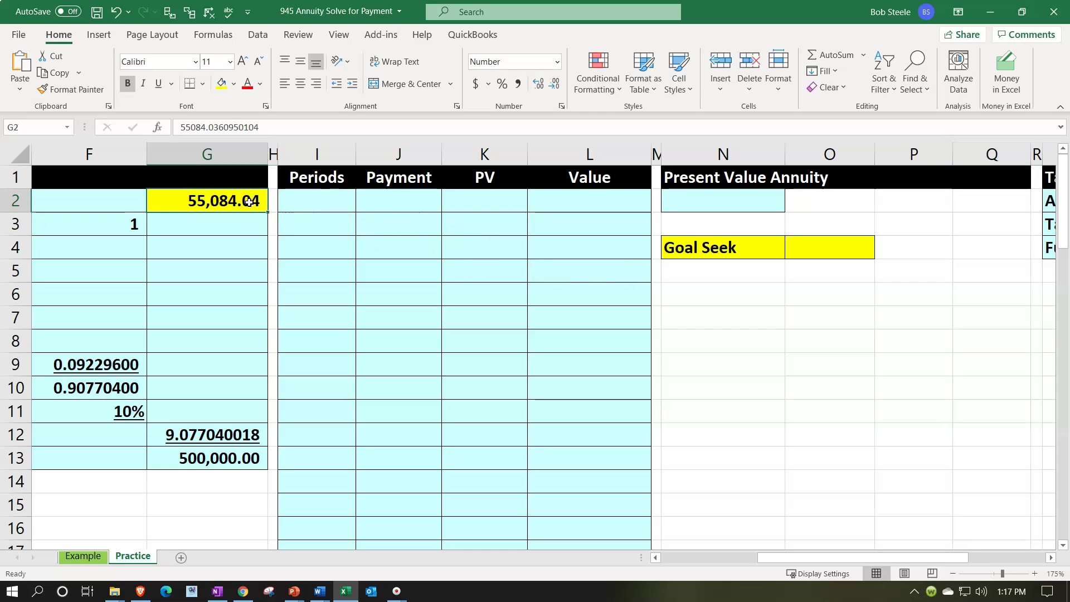
- Enter 40,000 as the trial payment in O4, beside the Goal Seek label of the second Present Value Annuity section
key(Right)
key(Right)
key(Right)
key(Right)
key(Right)
key(Right)
key(Right)
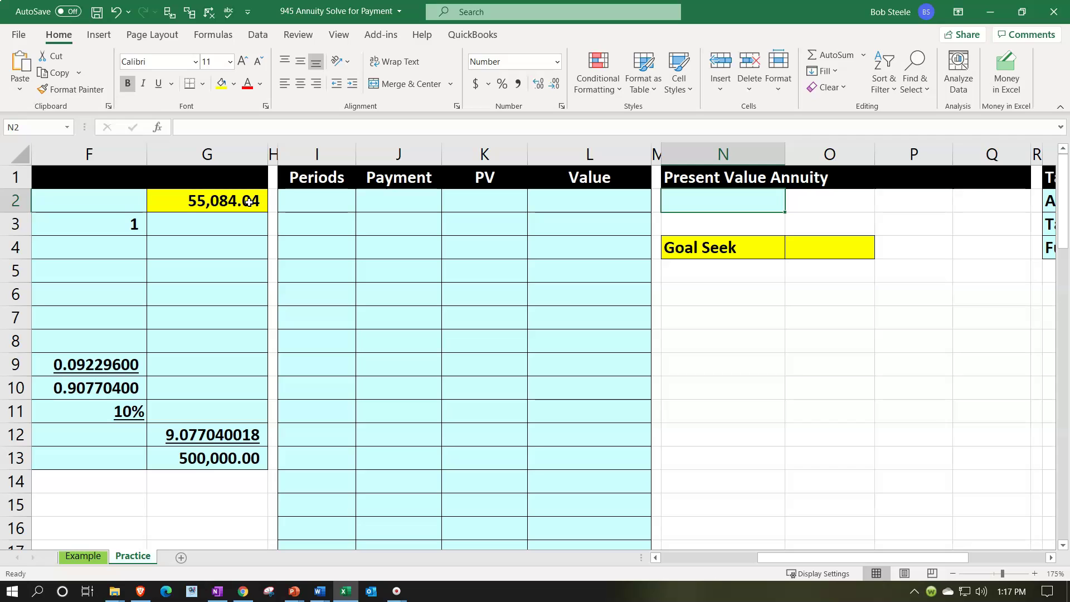
key(Down)
key(Down)
key(Right)
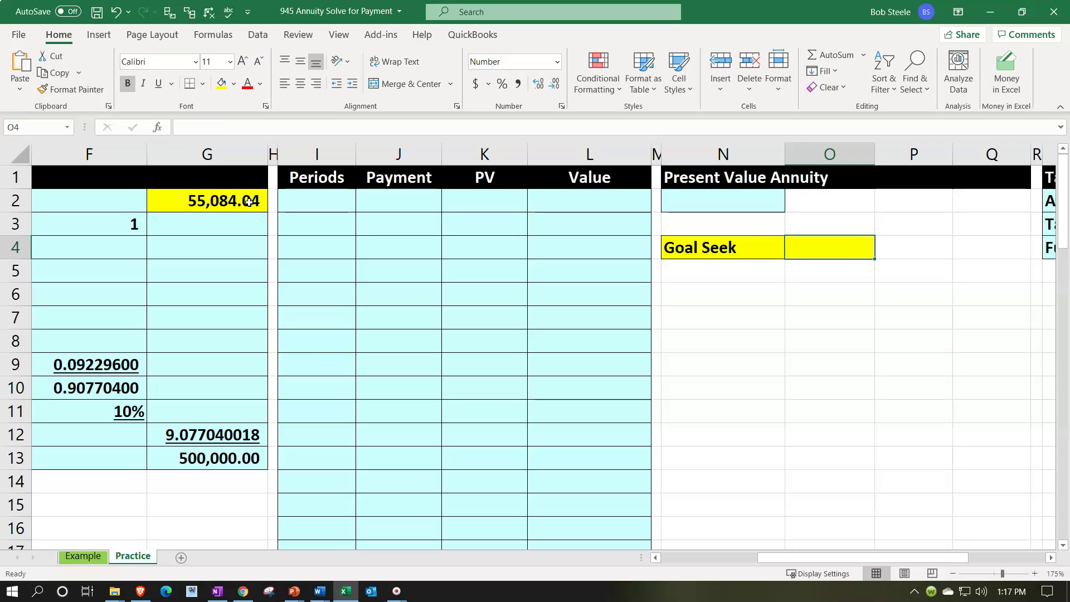
text(4000)
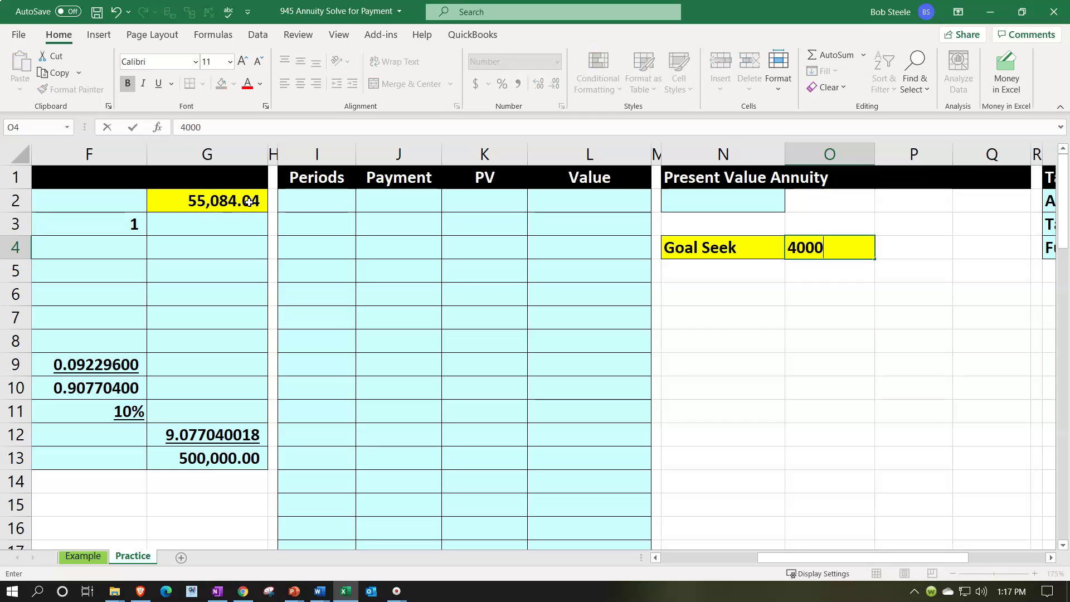
key(Return)
- Start a PV formula in N2 that takes the rate from F11
key(Up)
key(Up)
key(Up)
key(Left)
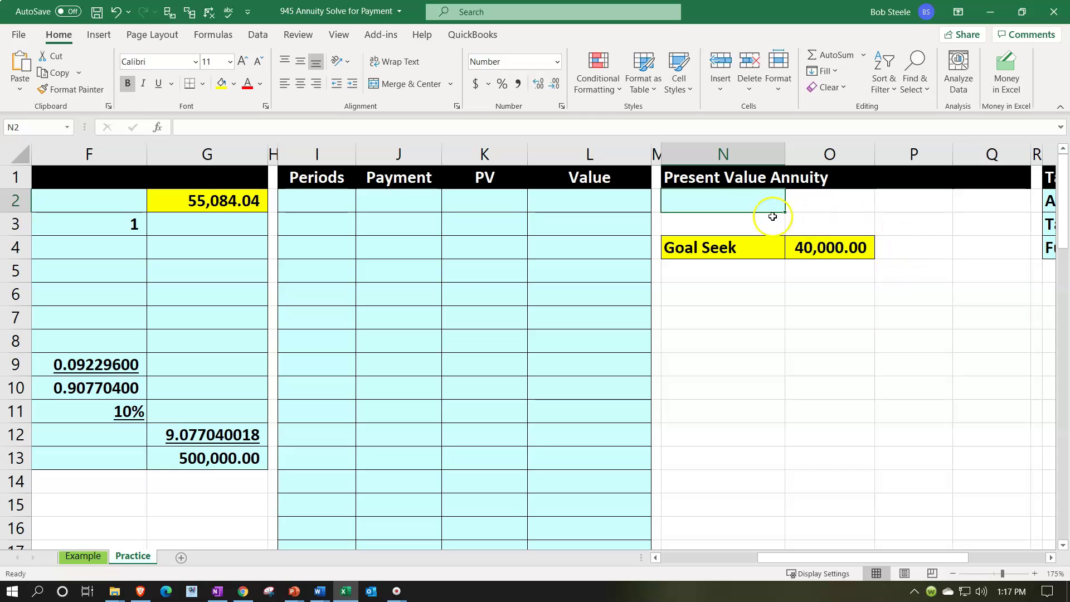
text(=pv)
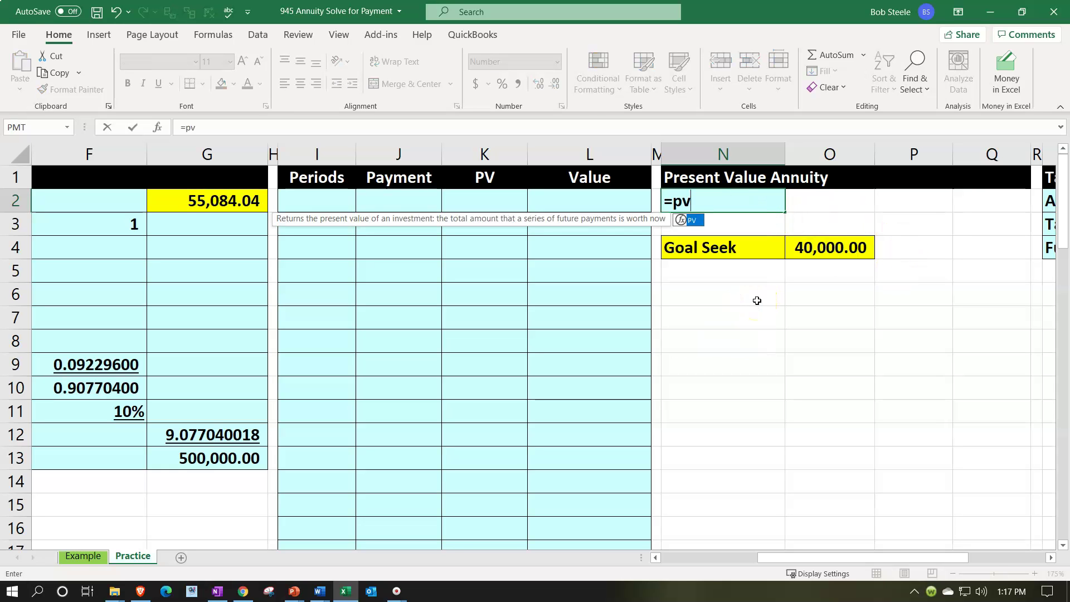
text(()
key(Left)
key(Left)
key(Left)
key(Left)
key(Left)
key(Down)
key(Down)
key(Down)
key(Down)
key(Down)
key(Down)
key(Down)
key(Down)
key(Left)
key(Left)
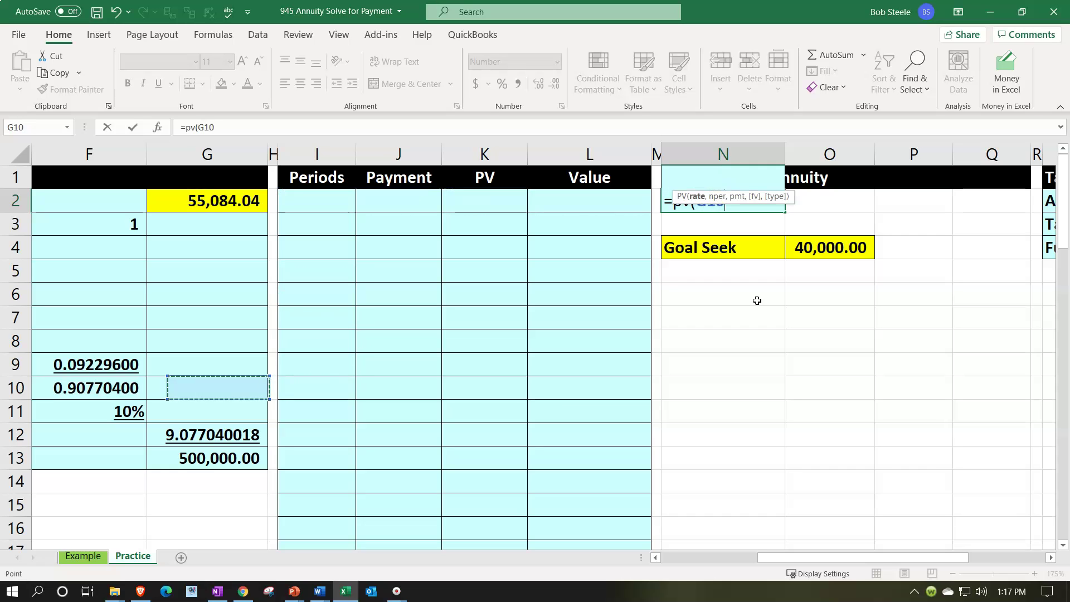
key(Left)
key(Down)
text(k)
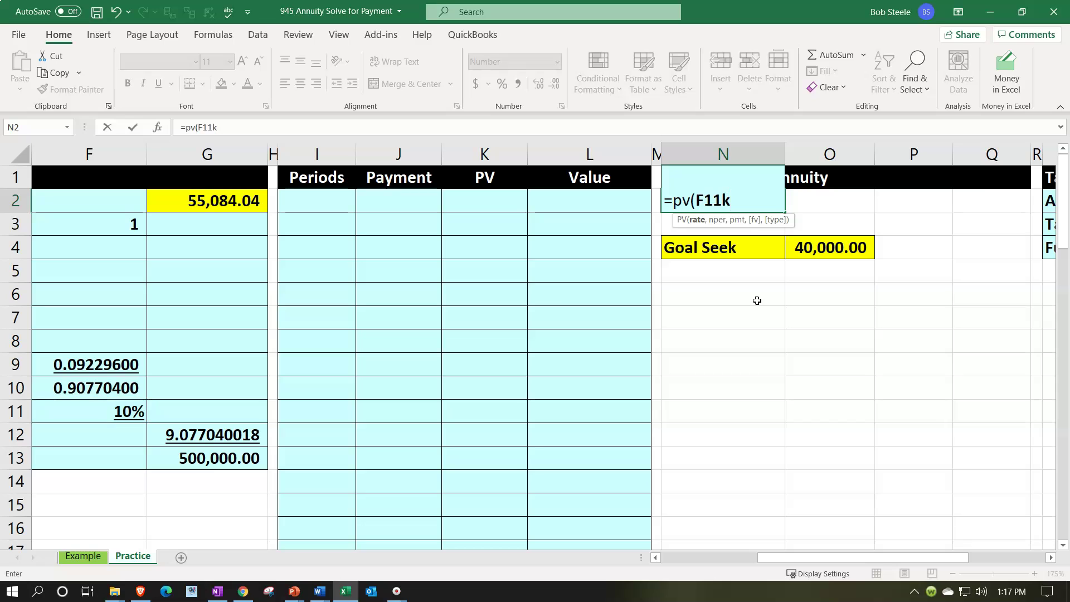
key(BackSpace)
text(,)
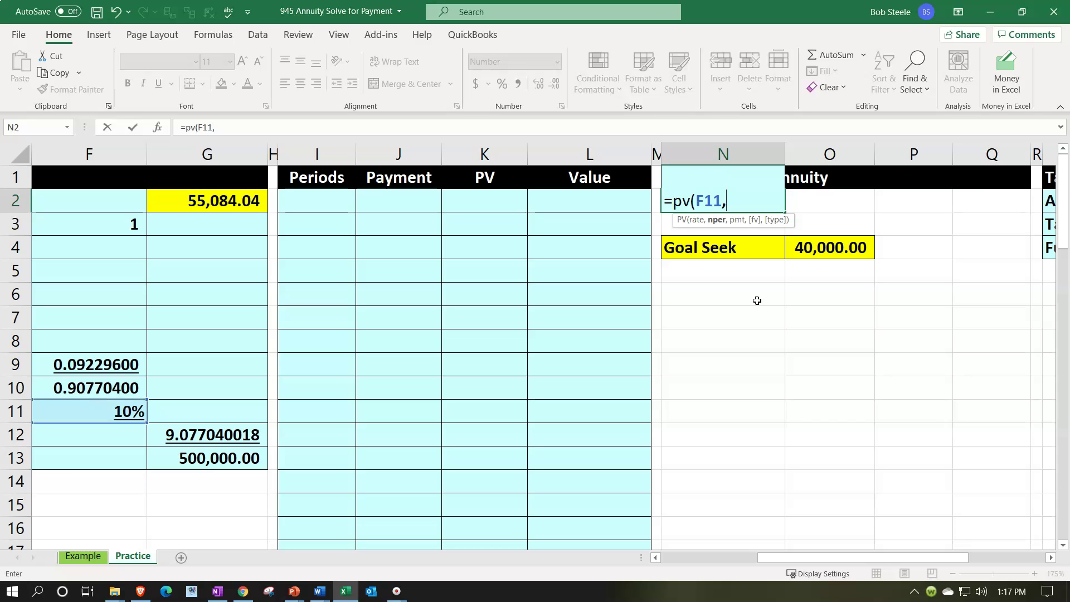
- Complete the PV formula in N2 with B4 as the number of periods and O4 as the payment
key(Left)
key(Left)
key(Left)
key(Left)
key(Left)
key(Left)
key(Left)
key(Left)
key(Left)
key(Left)
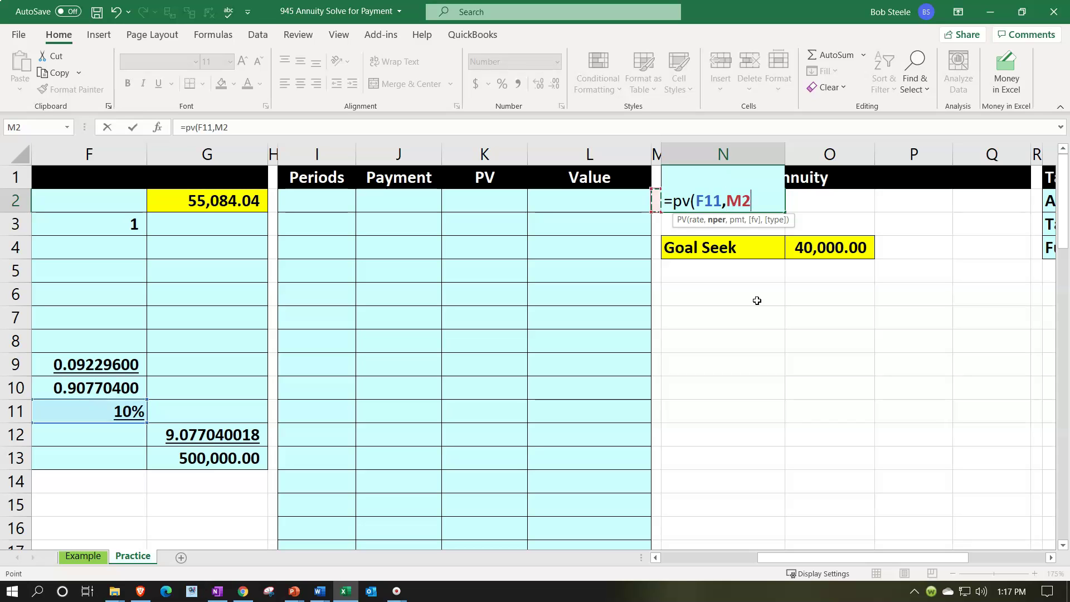
key(Left)
key(Left)
key(Down)
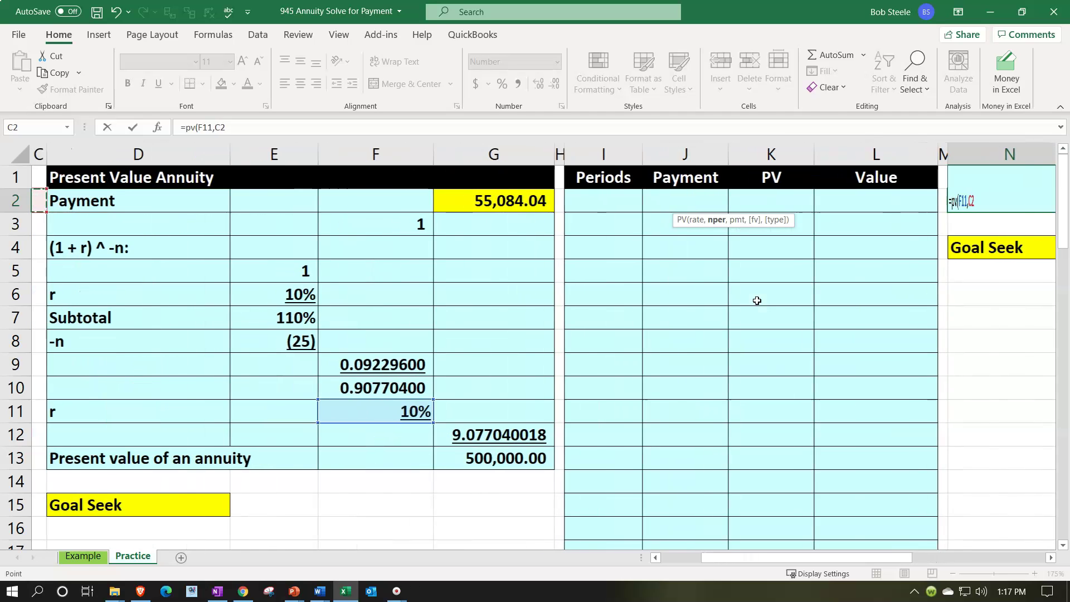
key(Down)
text(,)
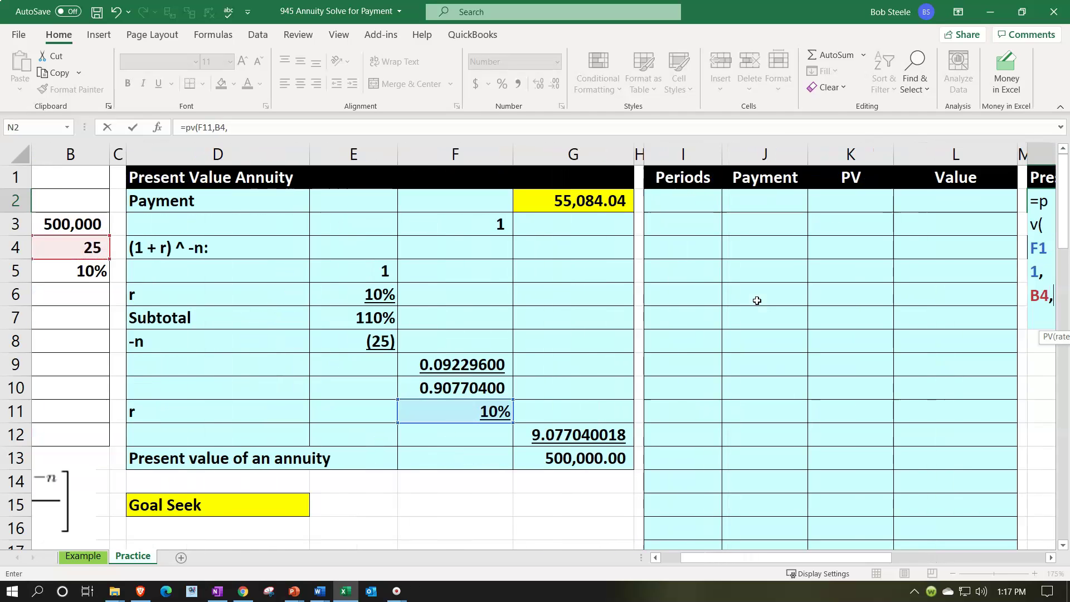
drag(871, 557, 951, 553)
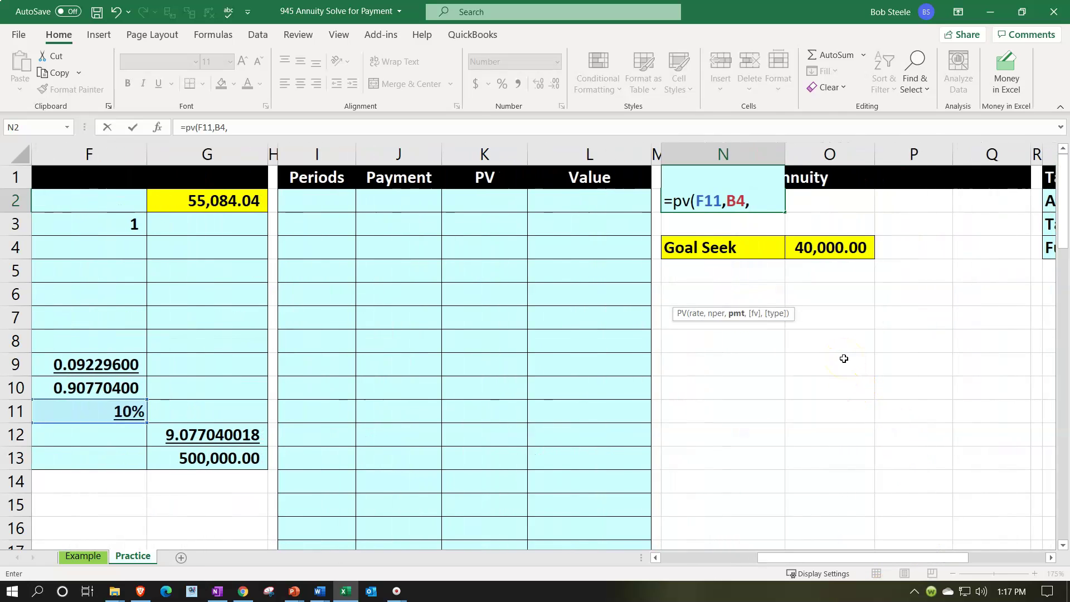
click(827, 249)
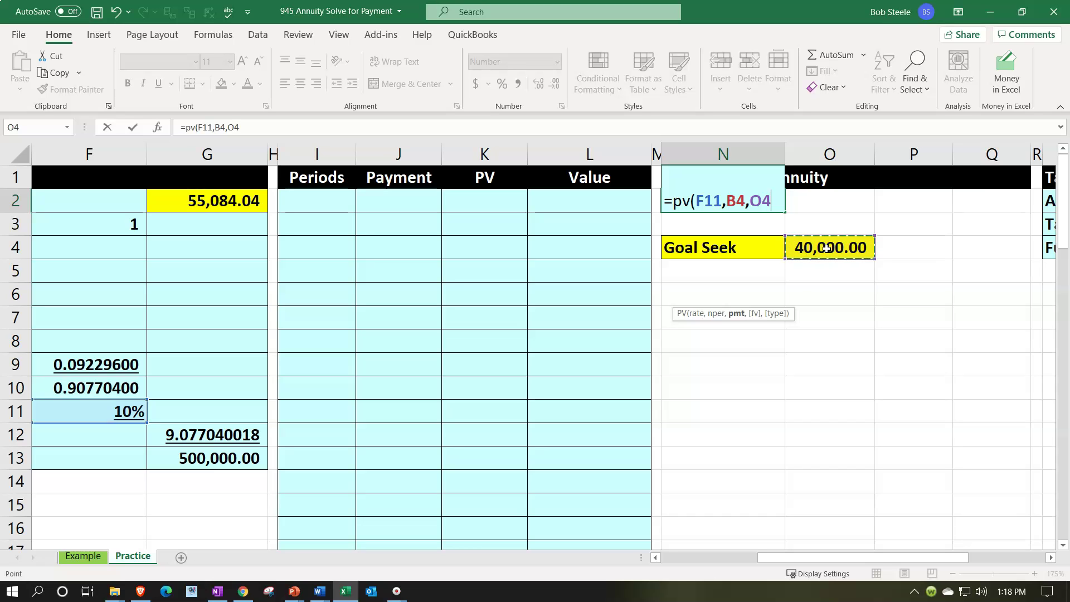
key(Return)
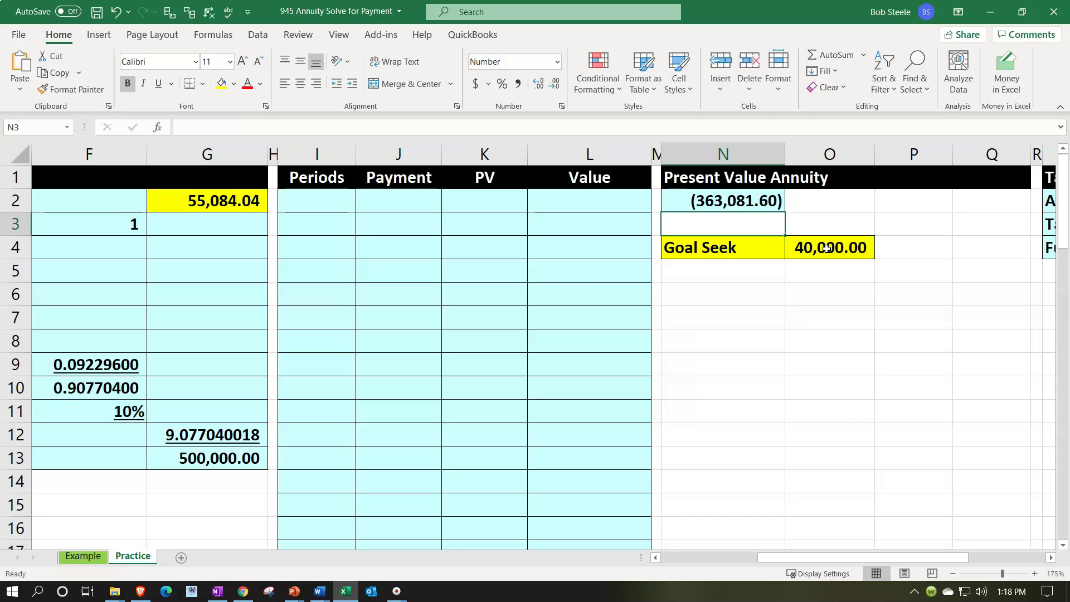
- Flip the sign of the present value in N2 by changing the formula to =-PV(F11,B4,O4)
double_click(685, 199)
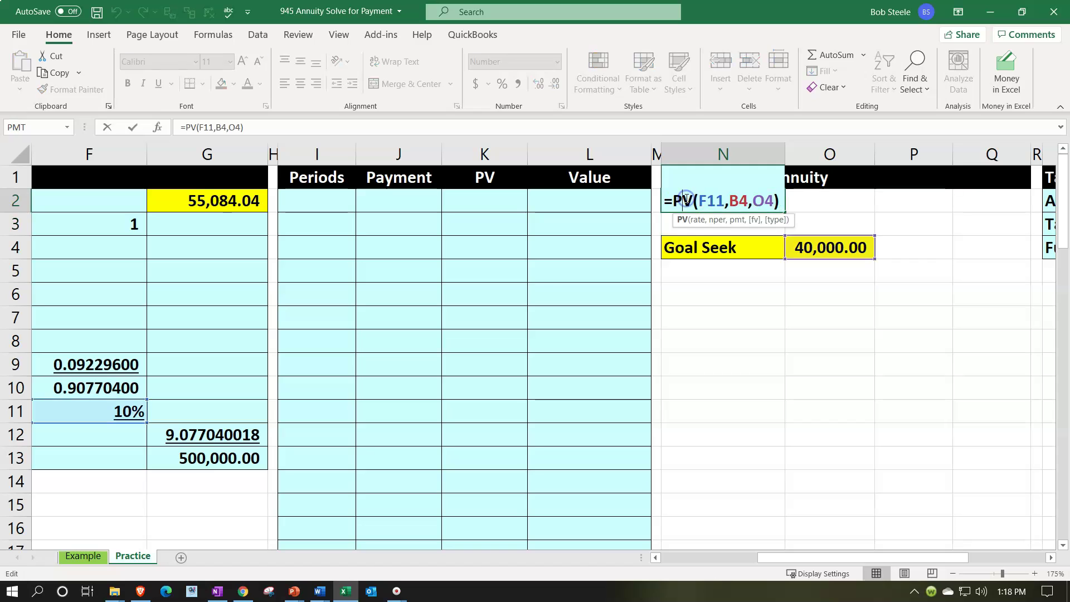
click(677, 198)
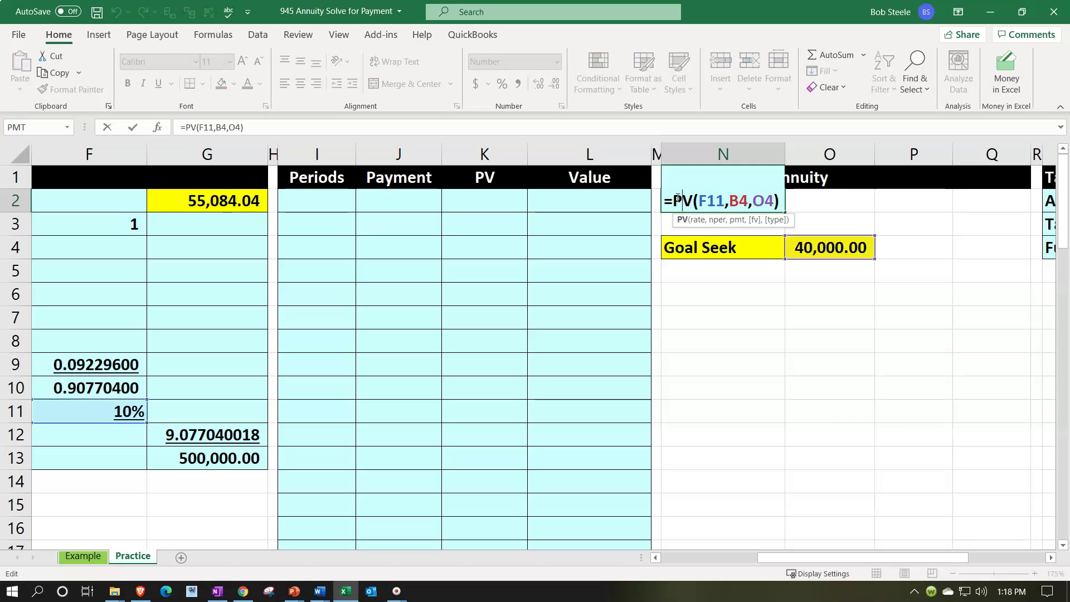
text(-)
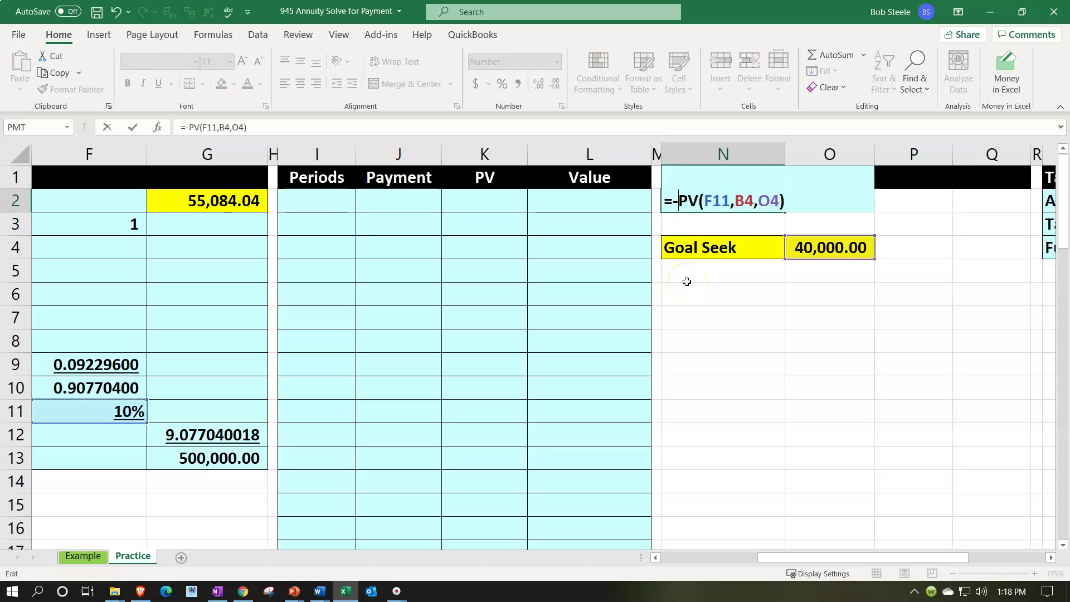
key(Return)
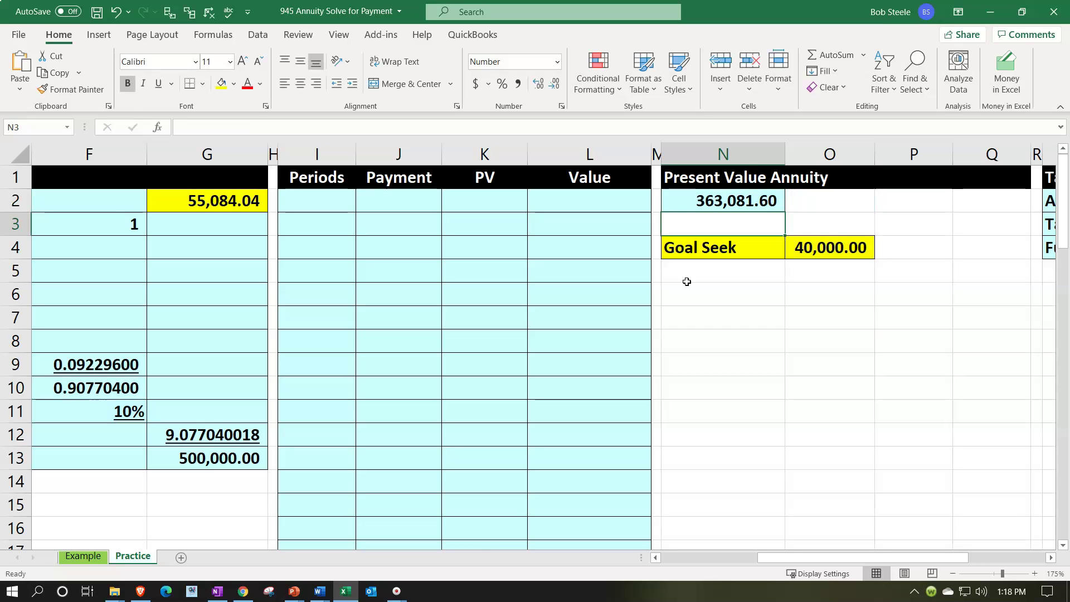
click(686, 200)
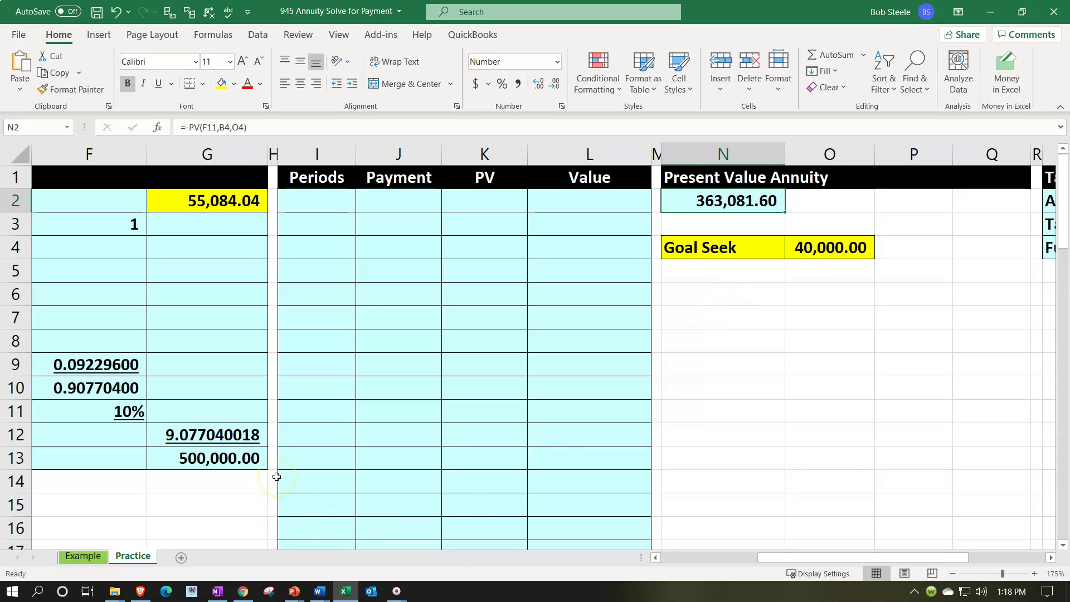
- Try a payment of 45,000 in O4 to test its effect on the present value in N2
click(819, 247)
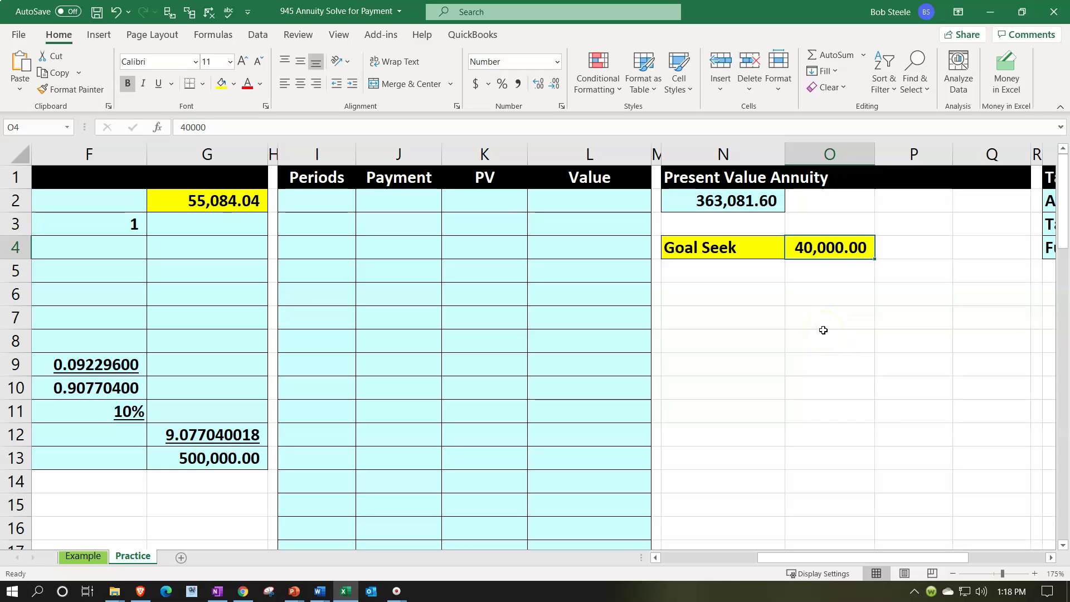
text(45,00)
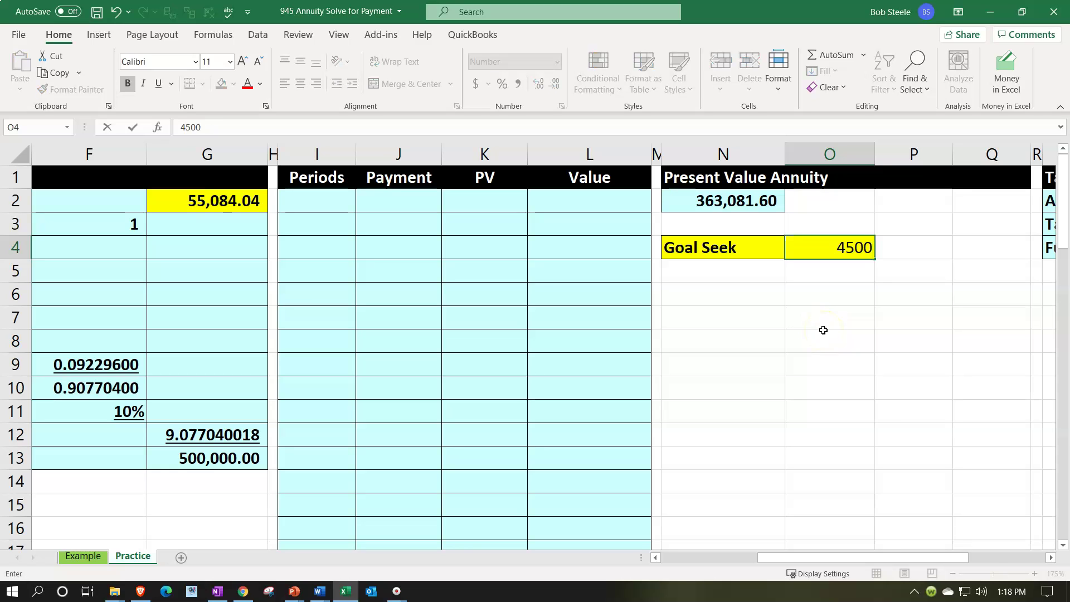
text(0)
key(Return)
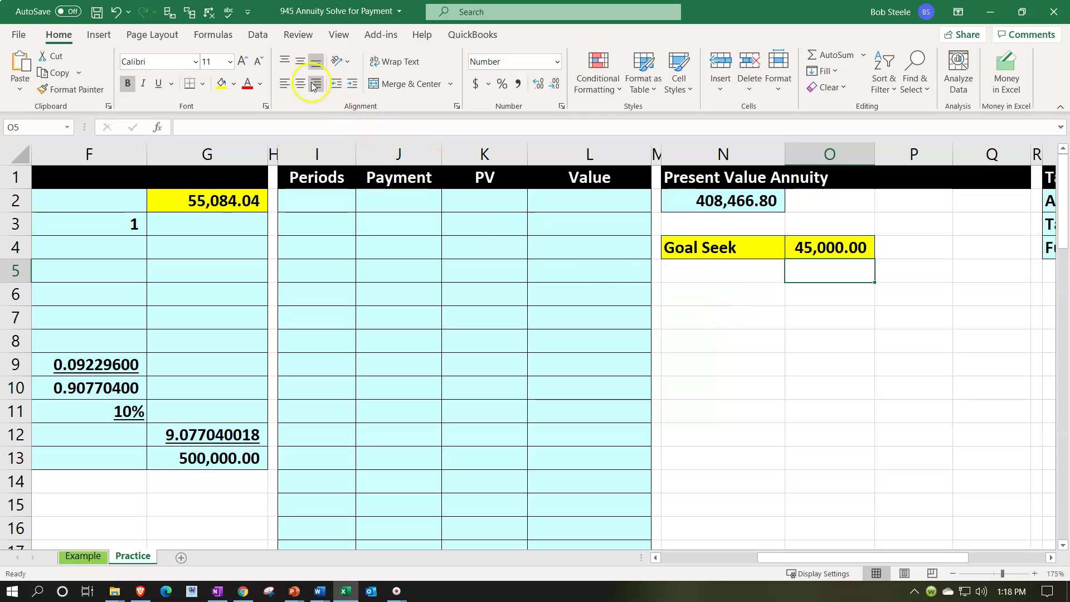
- Run Goal Seek to set N2 to 500000 by changing the payment in O4, and accept the solution
click(268, 43)
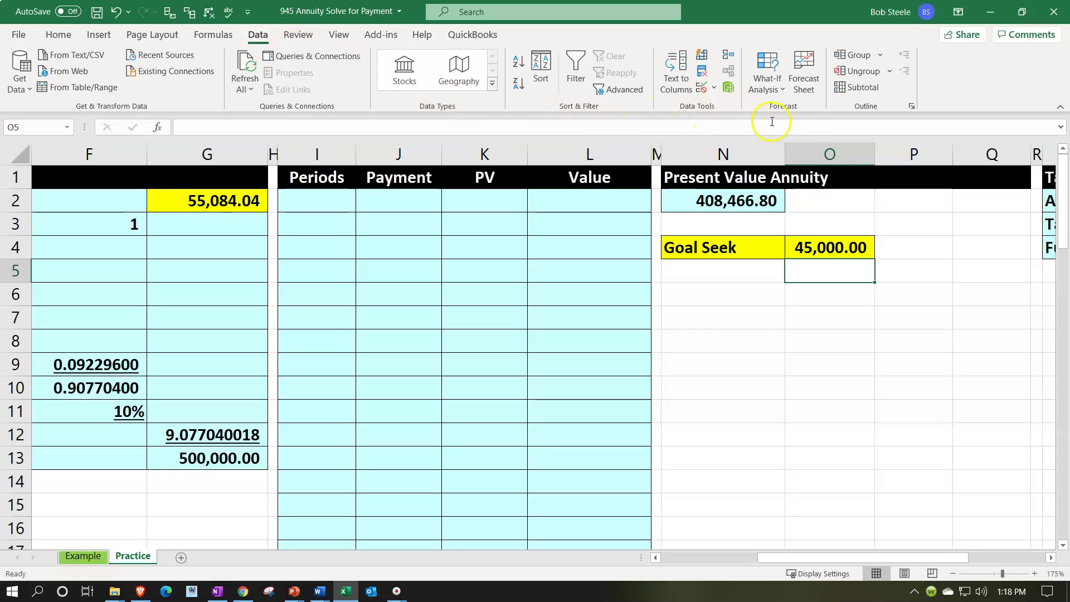
click(764, 92)
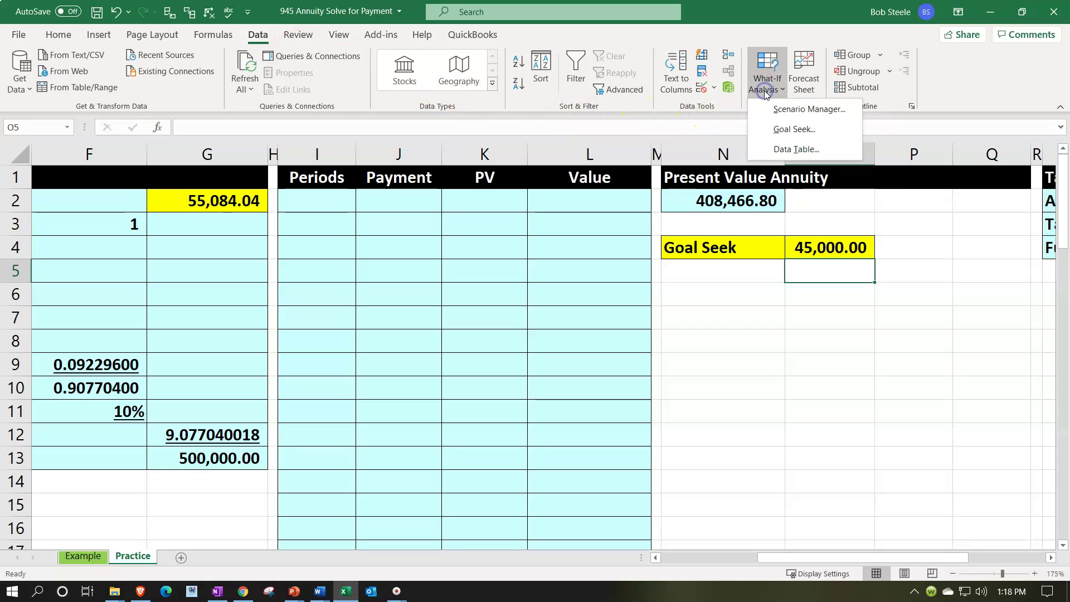
click(774, 130)
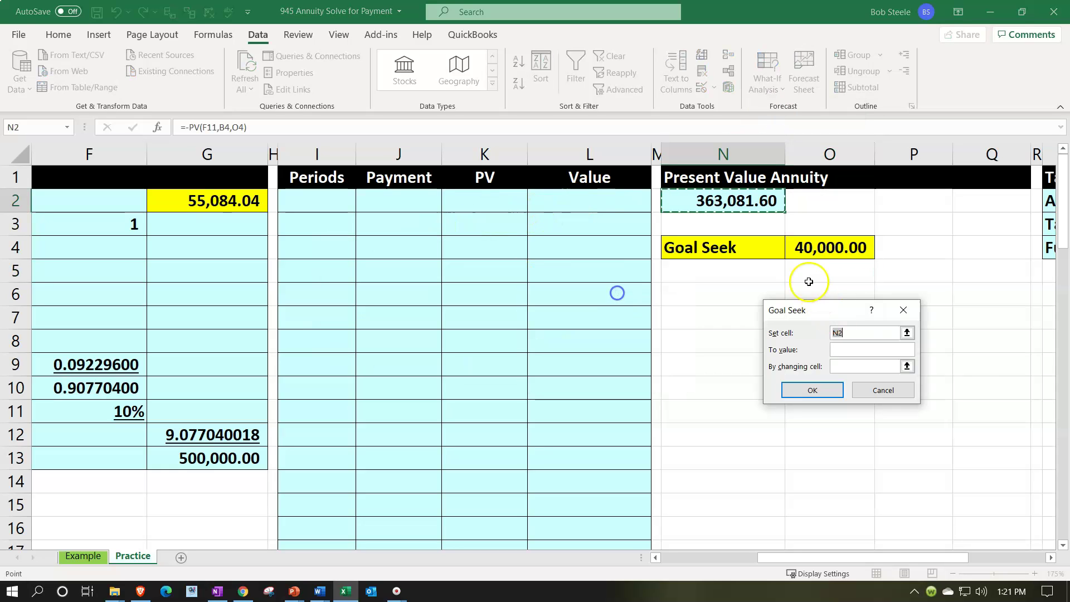
click(746, 201)
click(845, 350)
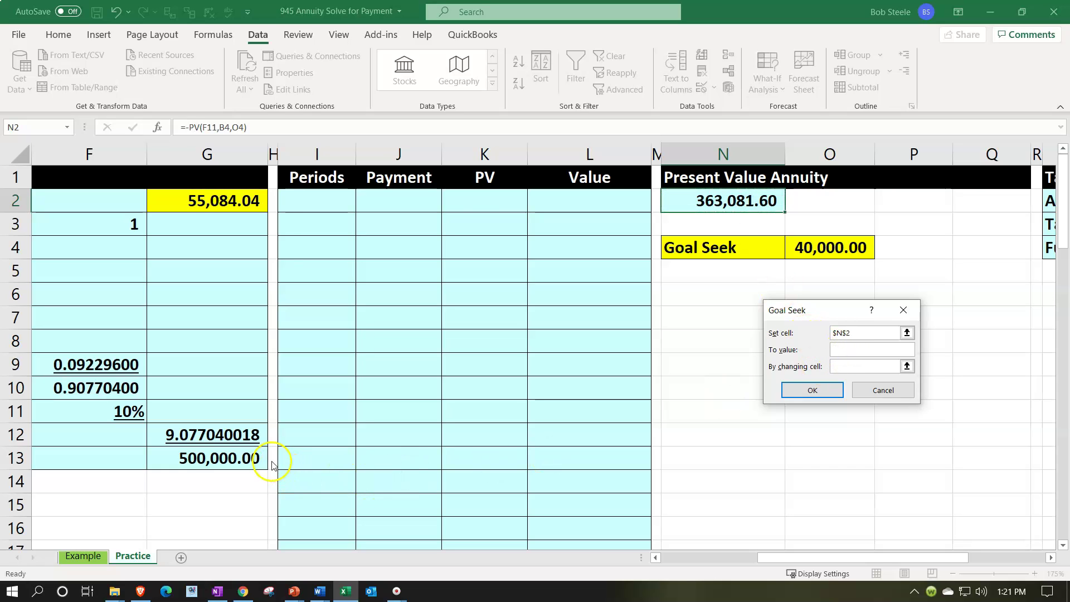
text(500000)
click(836, 366)
click(831, 251)
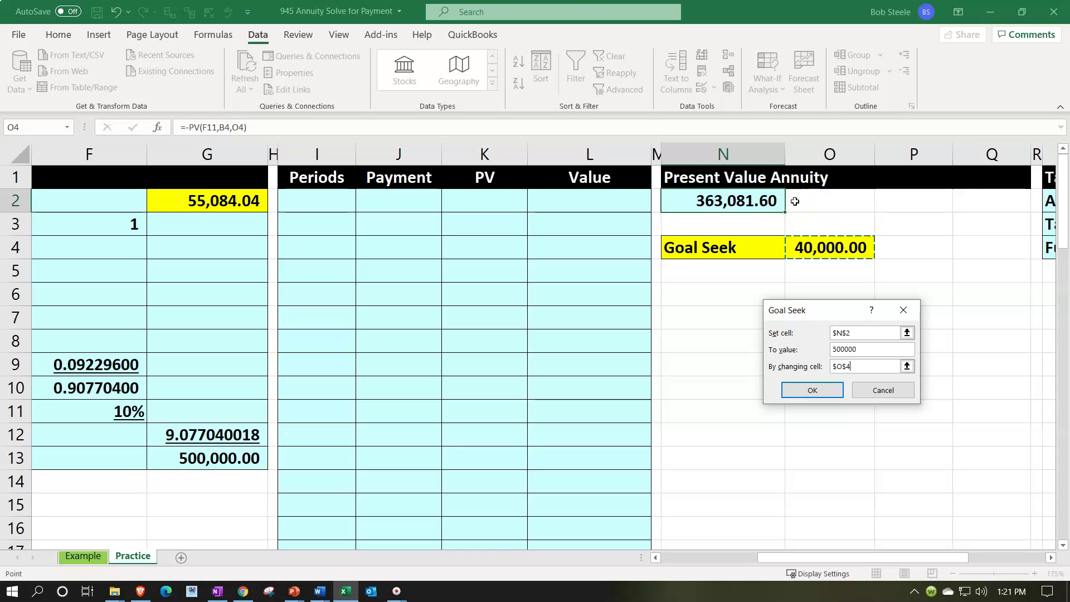
click(799, 388)
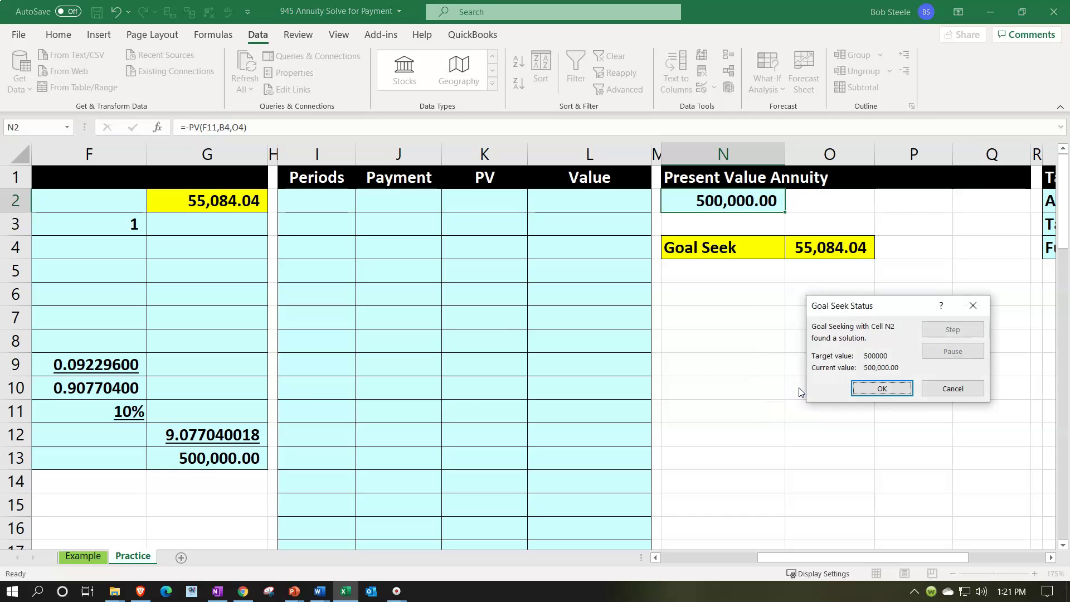
click(865, 391)
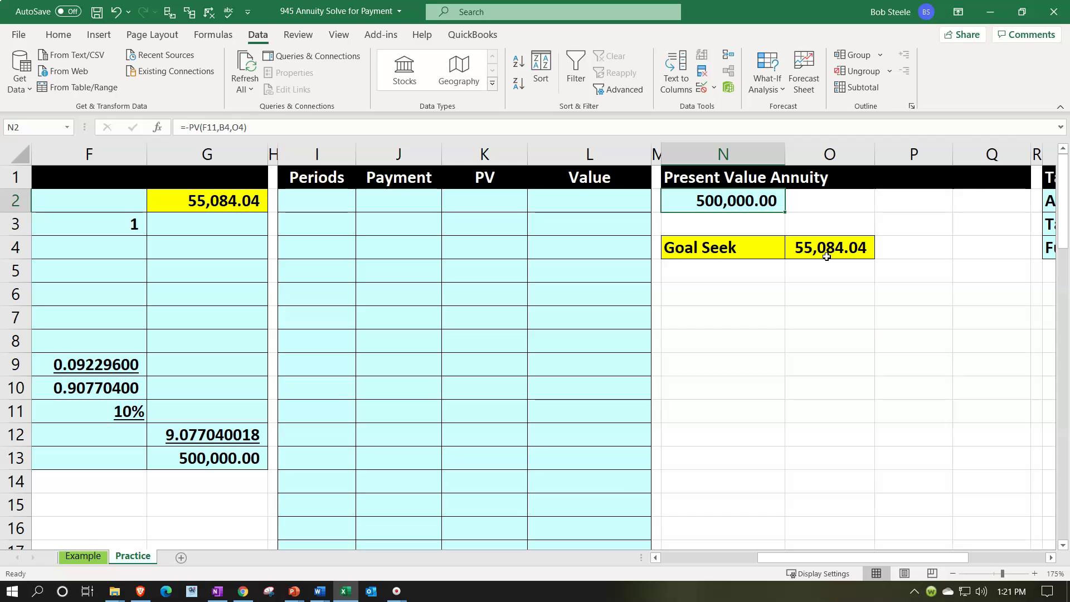
- Enter 1 and 2 in I2 and I3 to start the Periods column
key(Left)
key(Left)
key(Left)
key(Left)
key(Left)
key(Left)
key(Left)
key(Left)
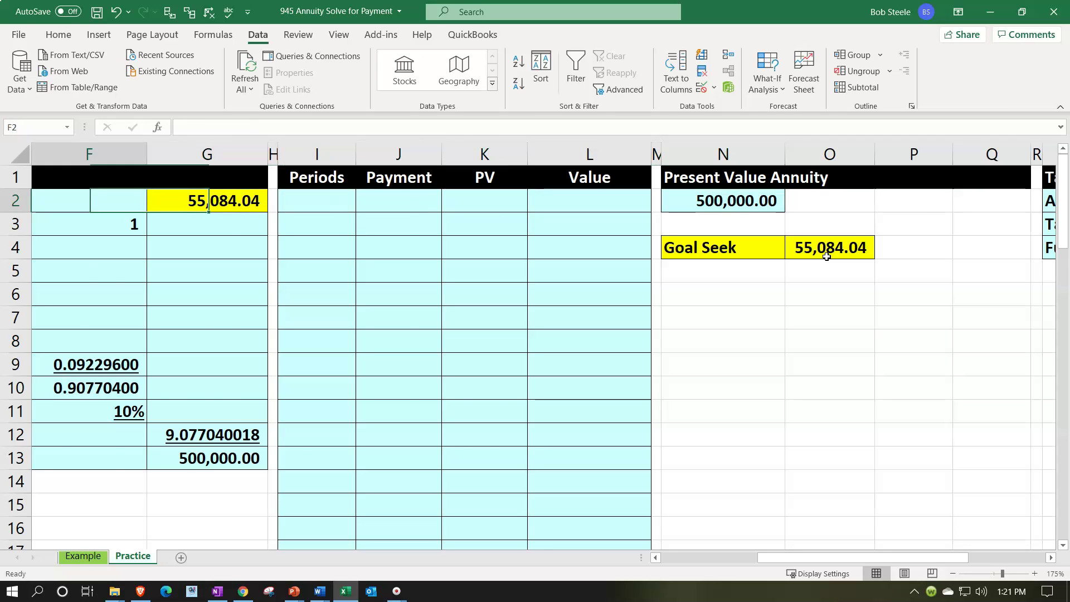
key(Left)
key(Left)
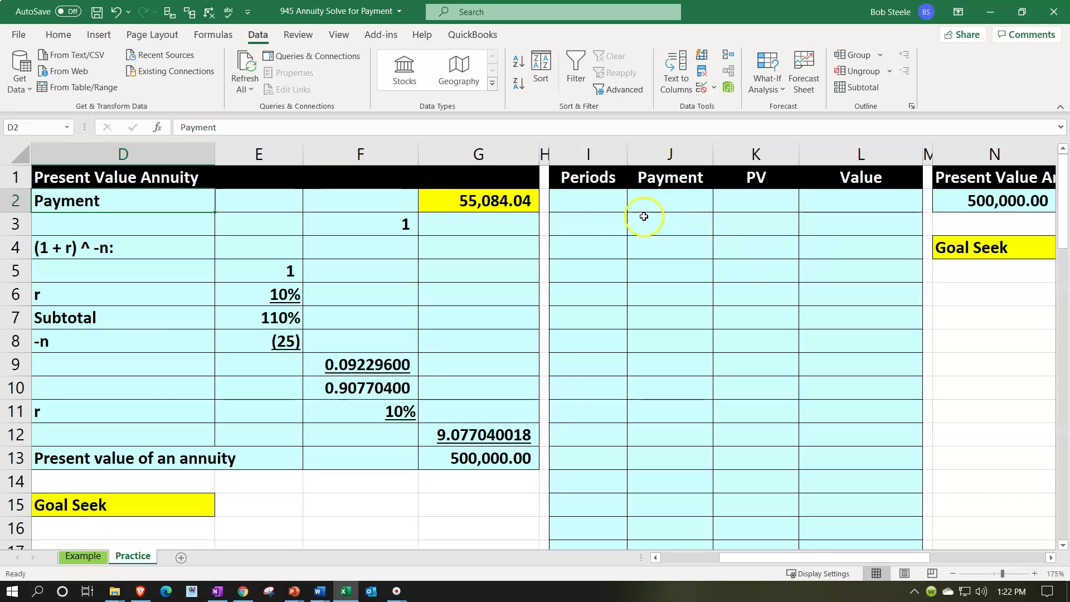
click(562, 203)
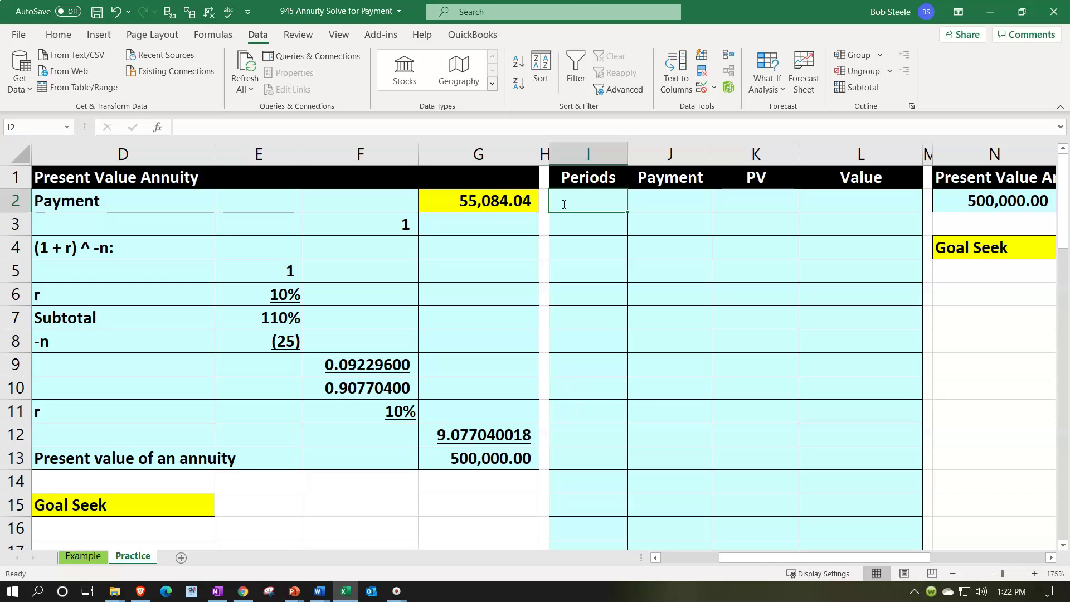
text(1)
key(Return)
text(2)
key(Return)
- Extend the Periods series from I2:I3 down to I26, giving periods 1 to 25
click(563, 204)
drag(563, 204, 557, 224)
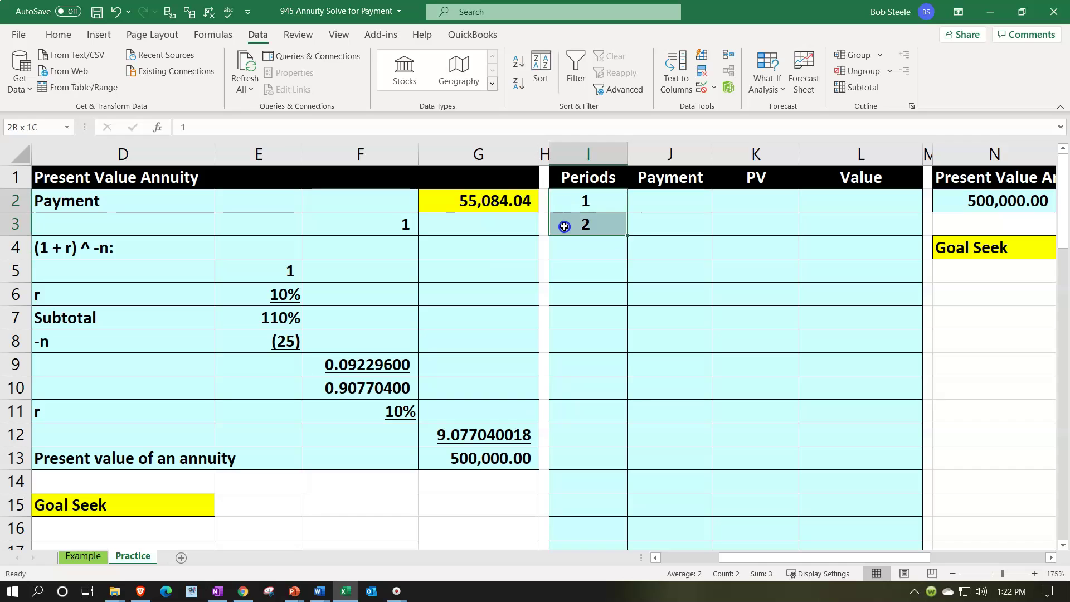
drag(628, 235, 612, 474)
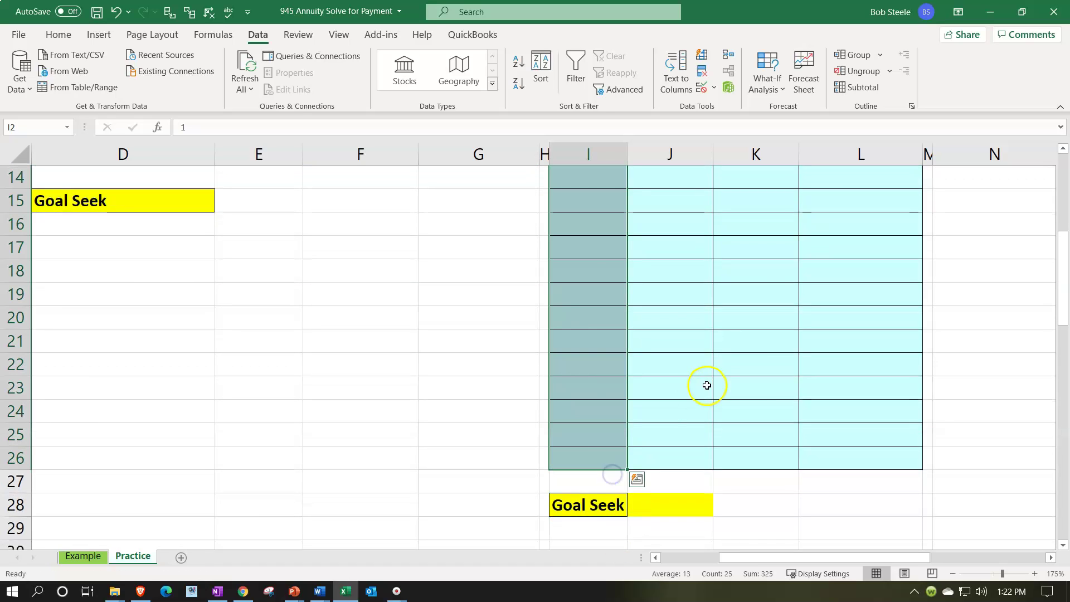
scroll(707, 383, up, 5)
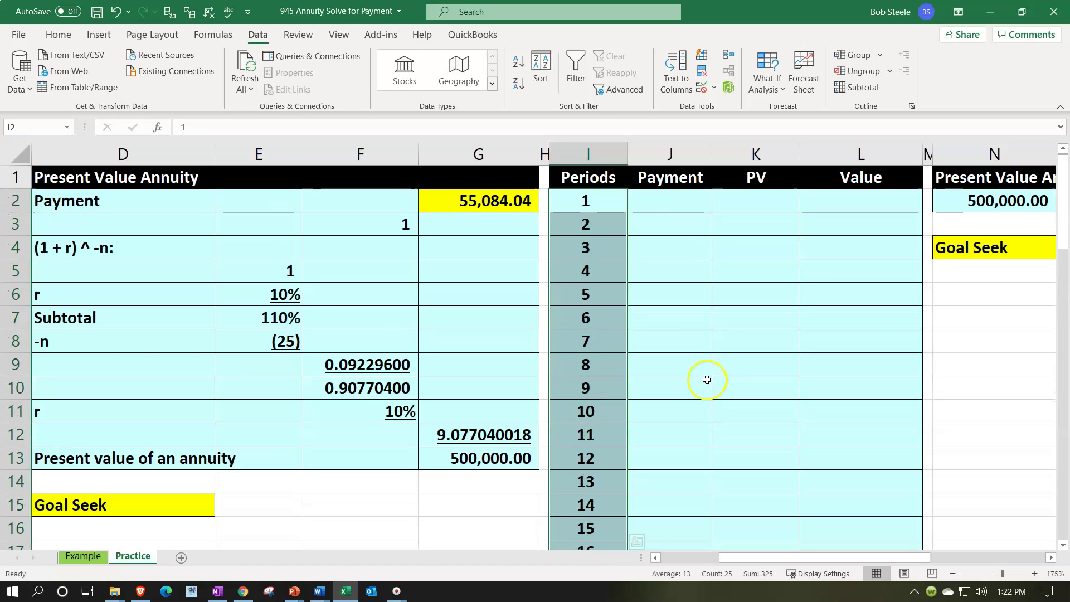
- Enter a payment of 30000 in J2 and set J3 to =J2 in the Payment column
click(664, 201)
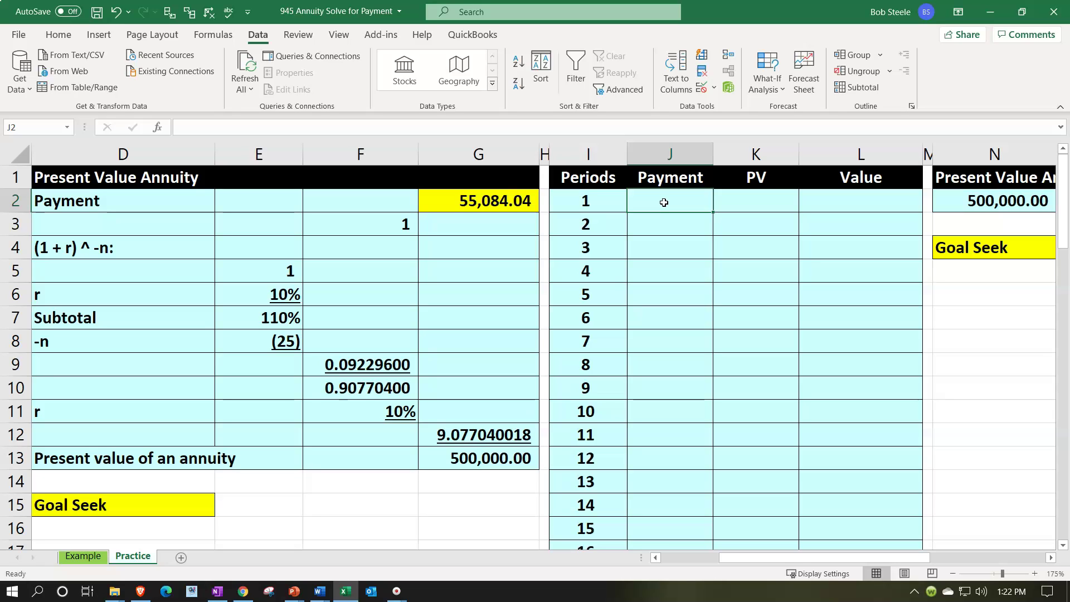
text(30000)
key(Return)
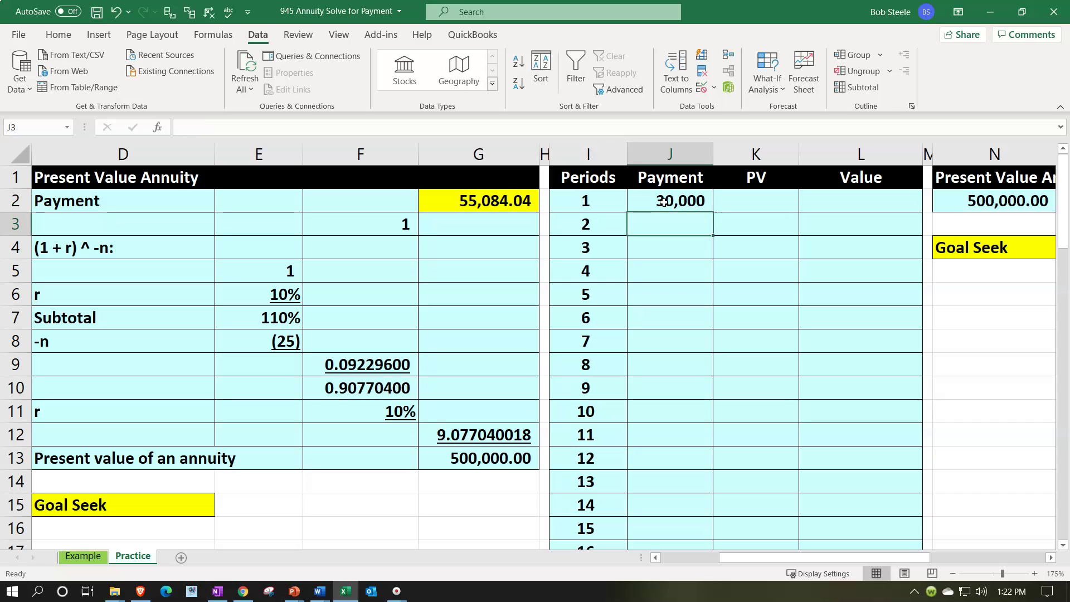
text(=)
click(663, 202)
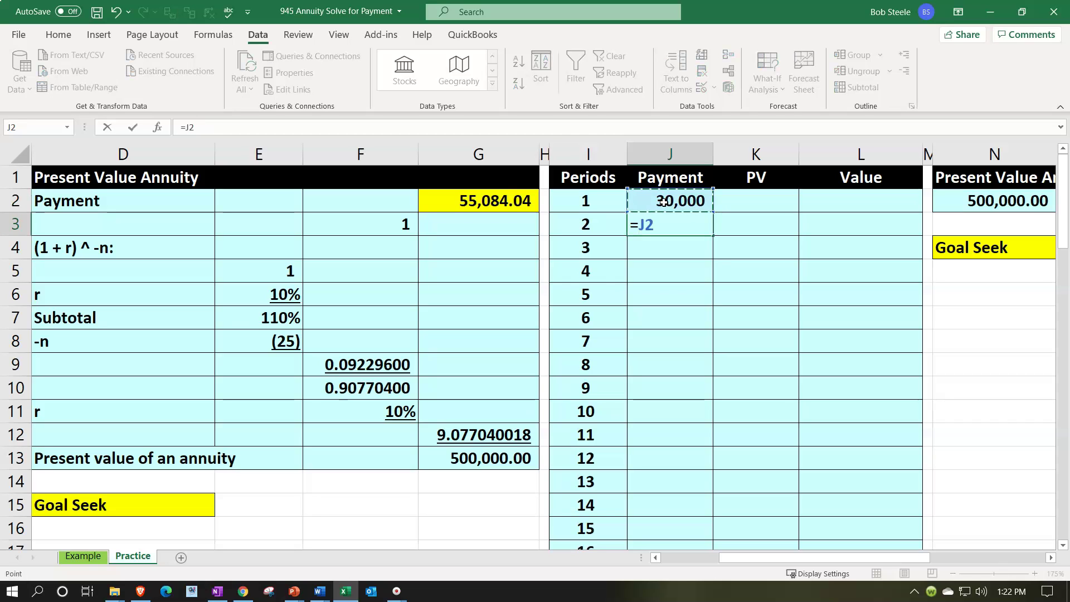
key(Return)
- Copy the J3 formula down the Payment column alongside the remaining periods
click(675, 224)
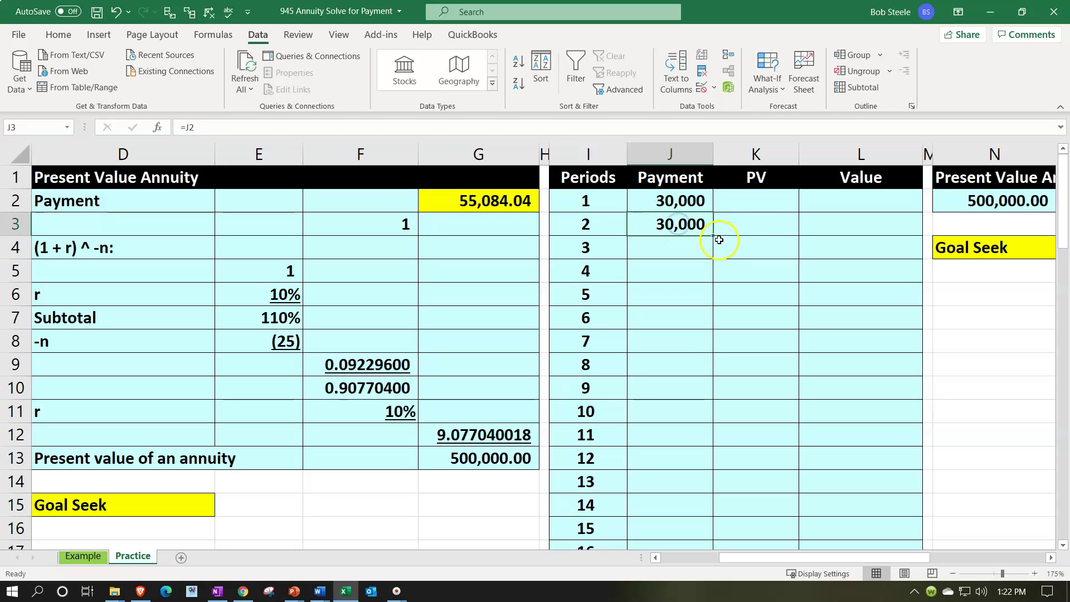
drag(712, 236, 692, 510)
scroll(668, 423, up, 4)
- Highlight the first payment cell, J2, with a yellow fill
click(672, 201)
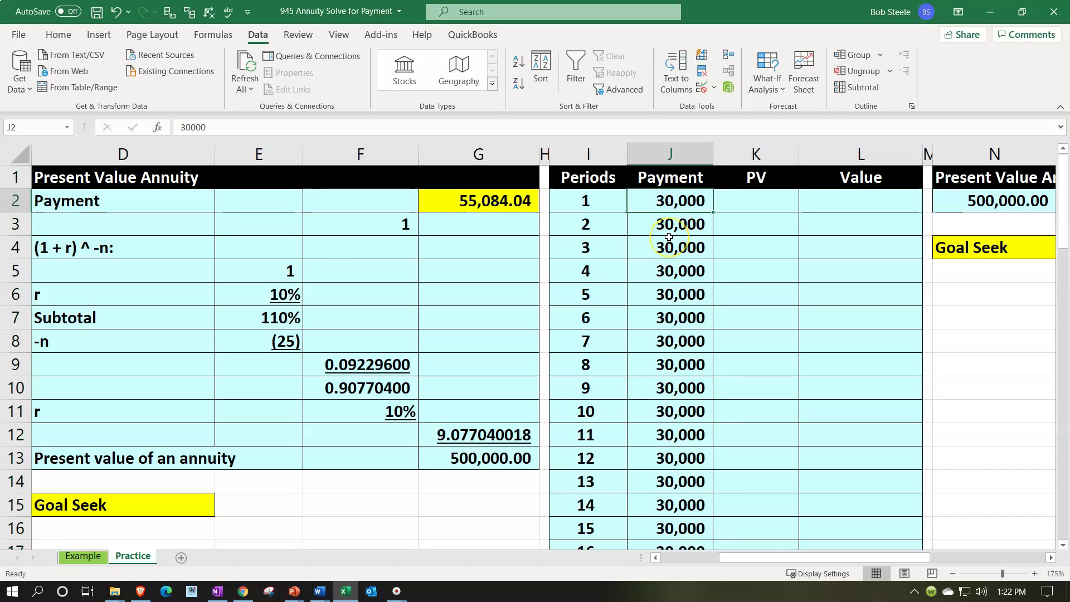
click(59, 34)
click(221, 84)
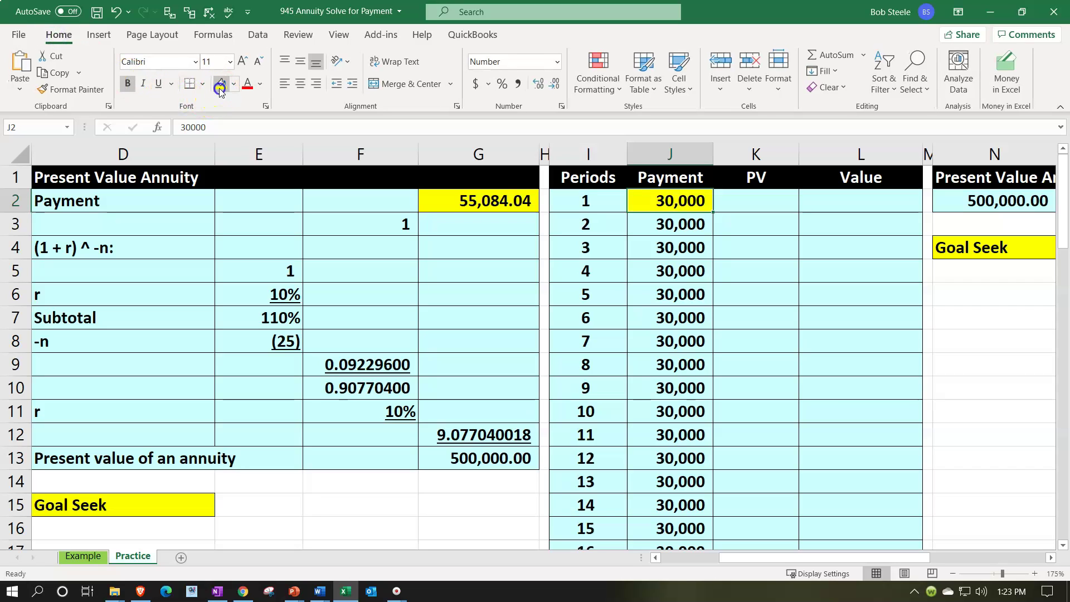
click(736, 274)
click(749, 209)
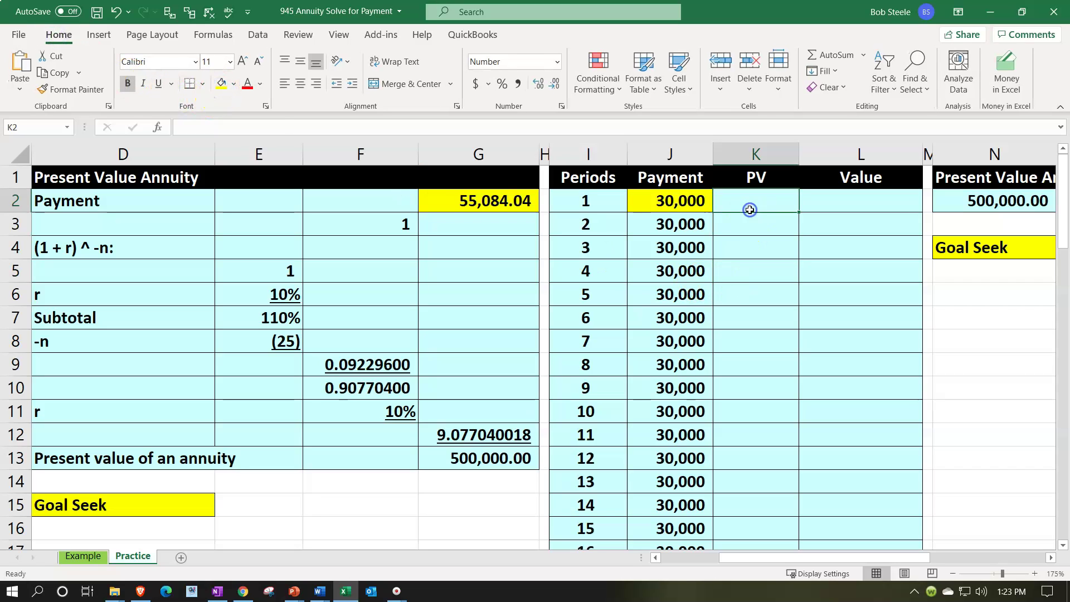
click(677, 199)
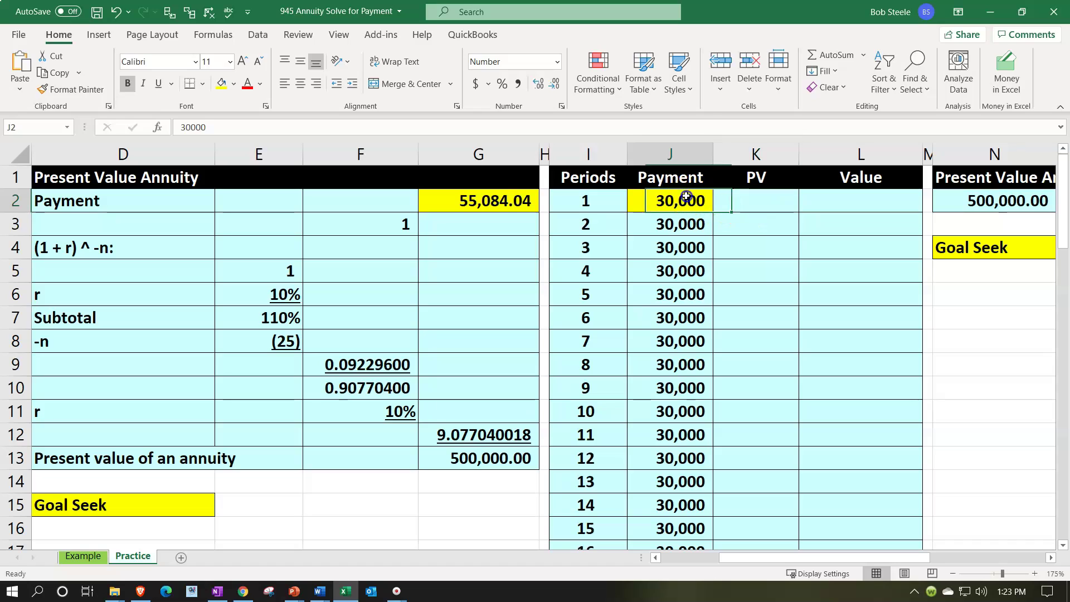
key(Down)
key(Down)
key(Down)
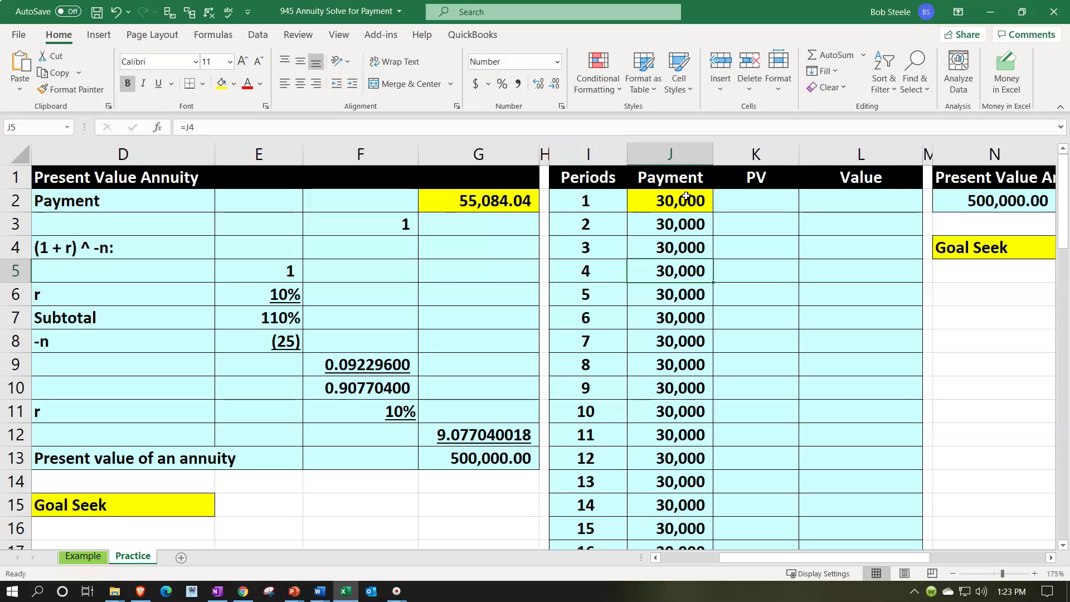
- Enter =PV(E6,I2,,J2) in K2, using the 10% rate, period 1 and the first payment as the future value
click(733, 203)
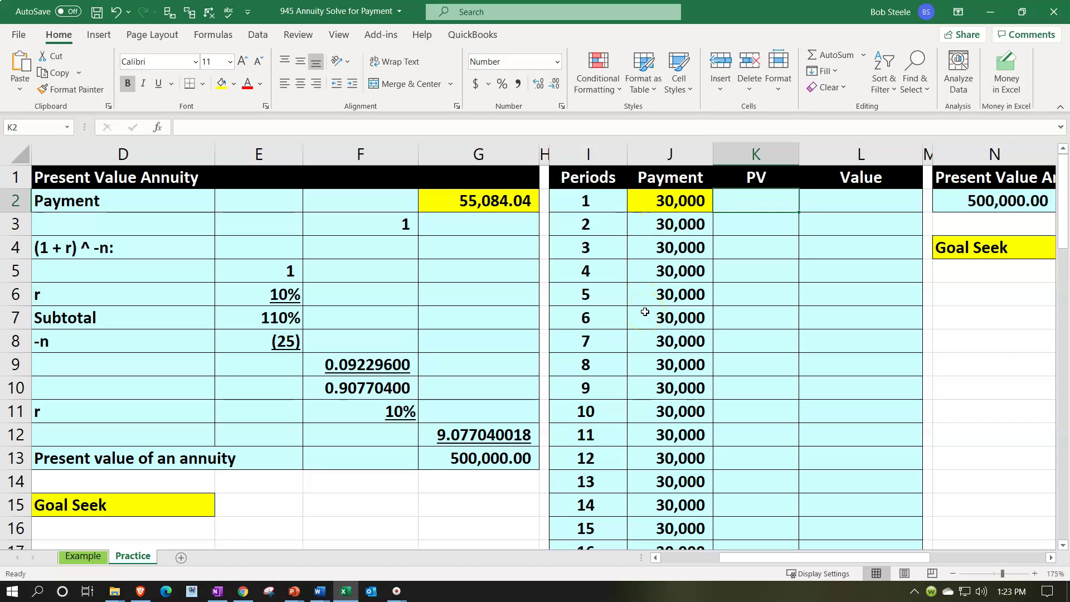
text(=pv)
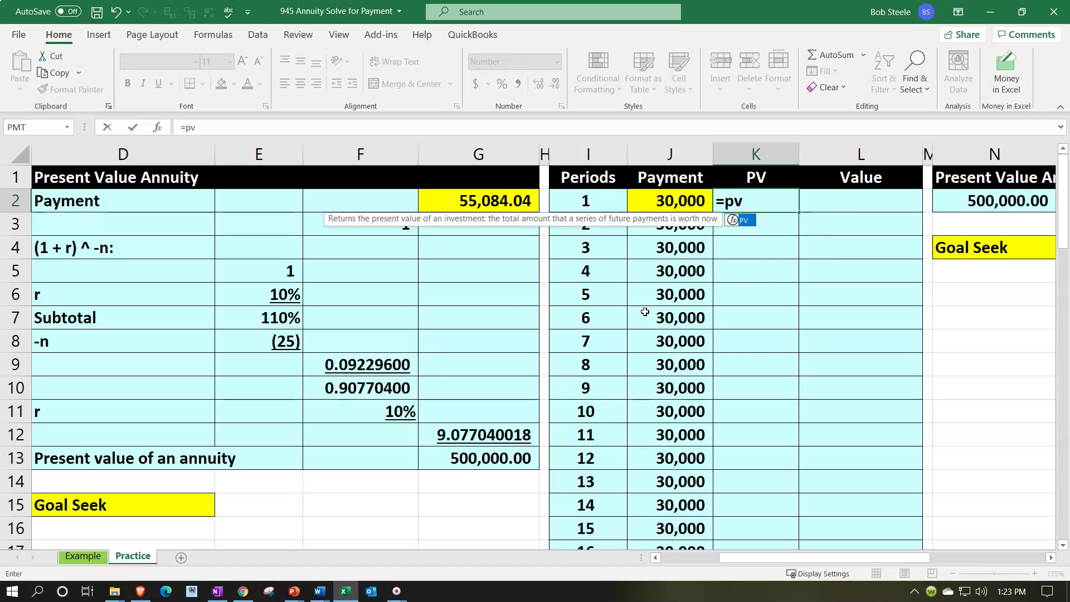
text(()
key(Left)
key(Left)
key(Left)
key(Left)
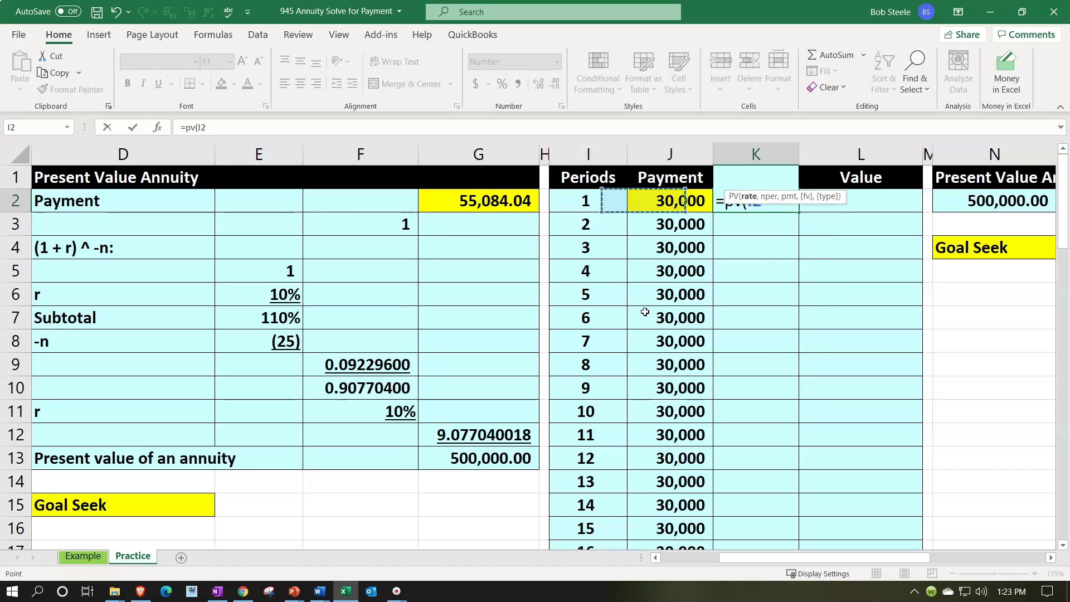
key(Down)
key(Down)
key(Down)
key(Down)
key(Left)
key(Left)
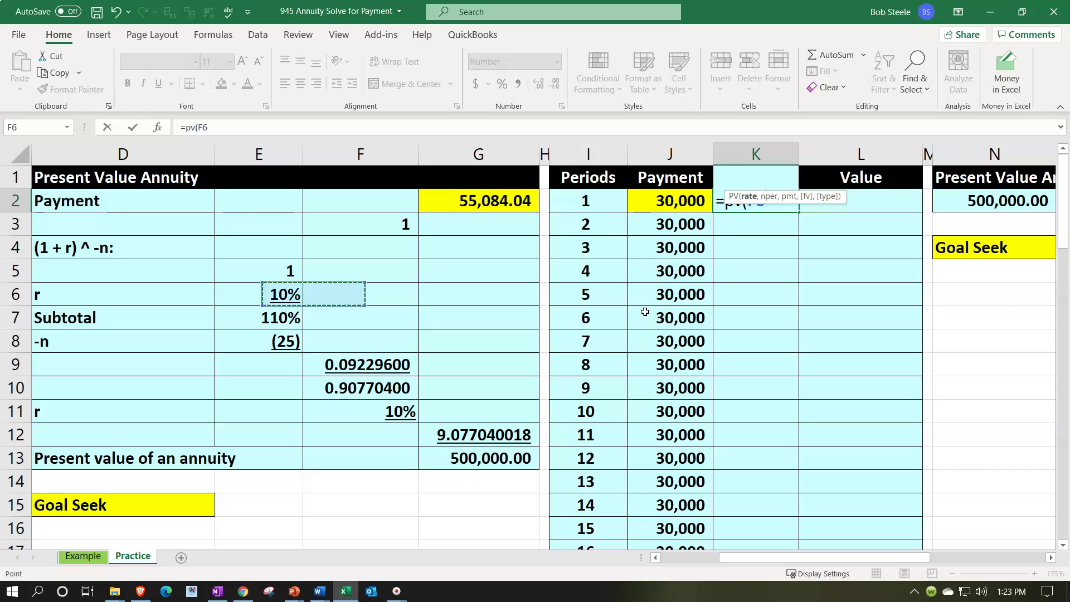
text(,)
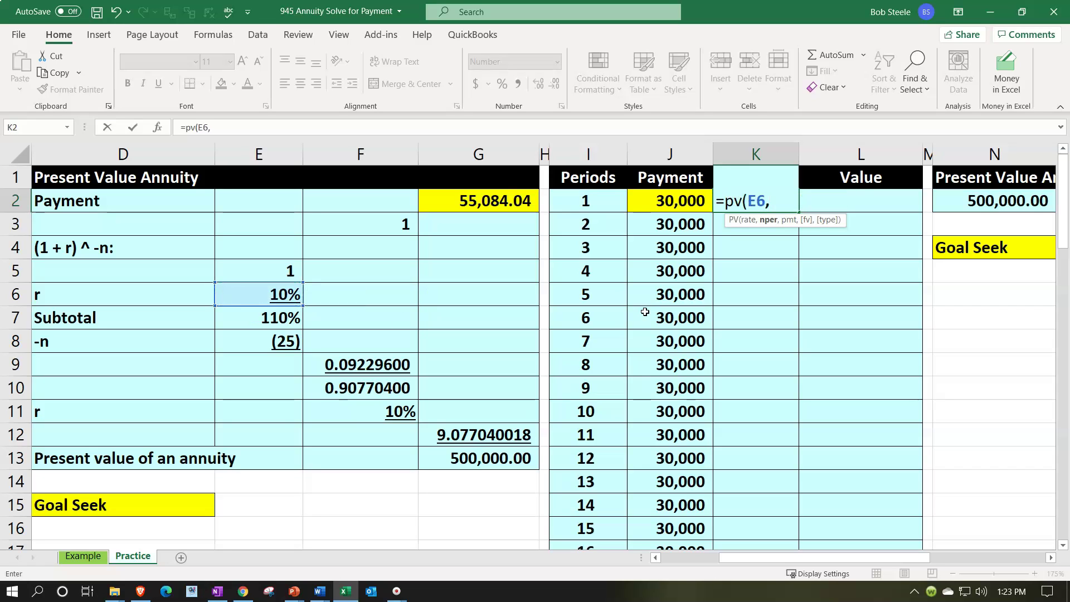
key(Left)
key(Left)
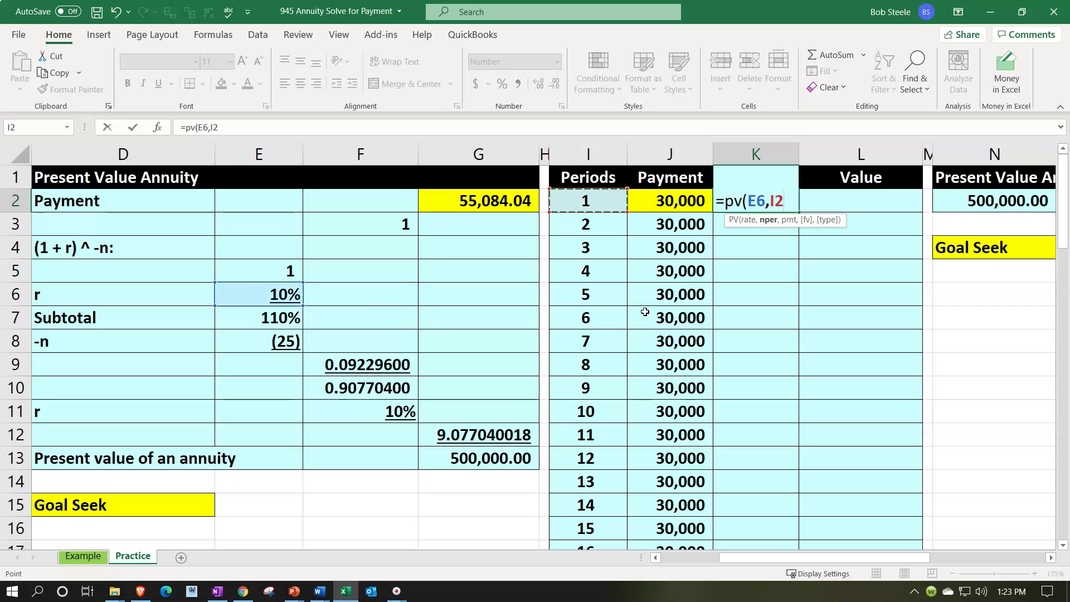
text(,,)
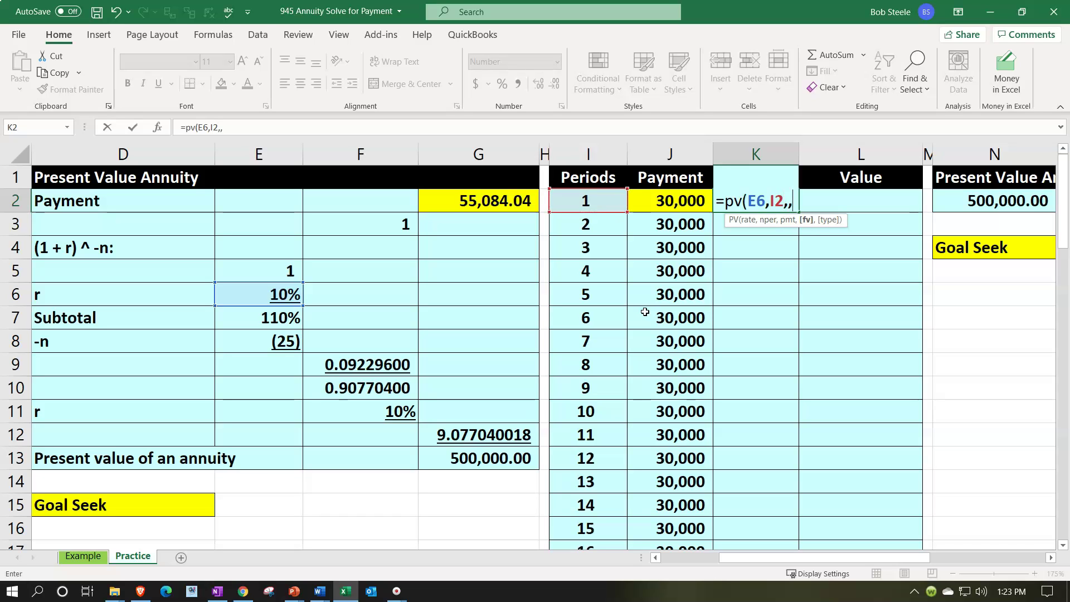
key(Left)
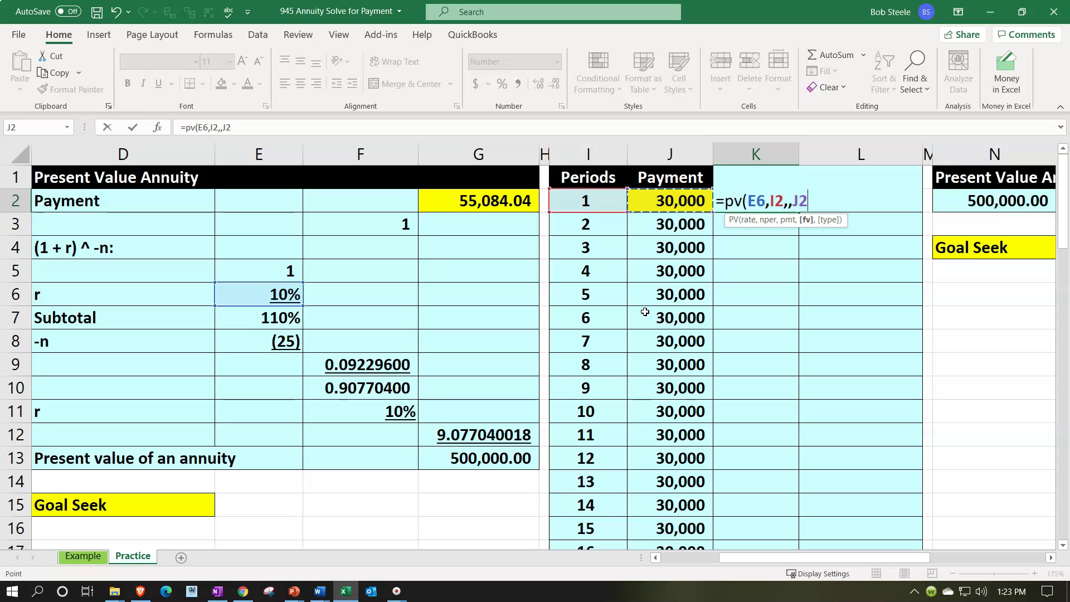
key(ctrl+Return)
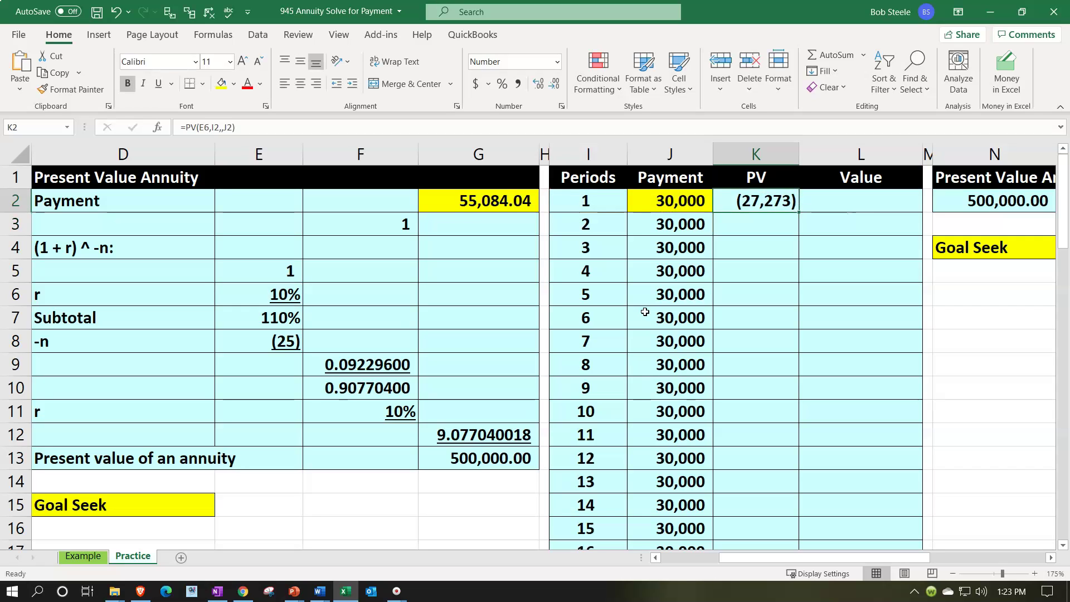
- Put a minus sign in front of the PV function in K2 to flip the result's sign
double_click(758, 201)
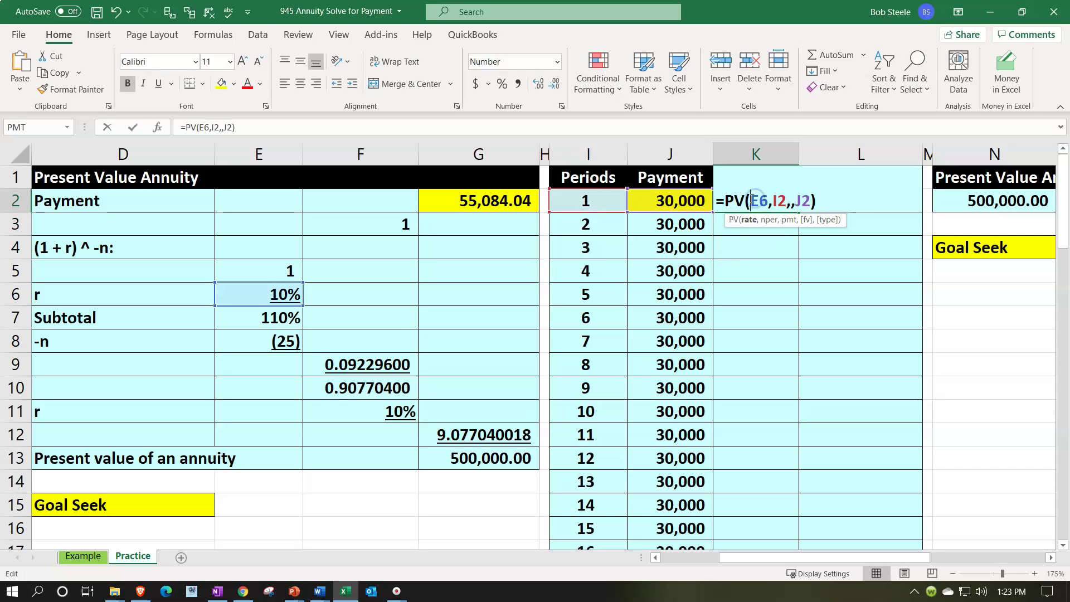
click(721, 201)
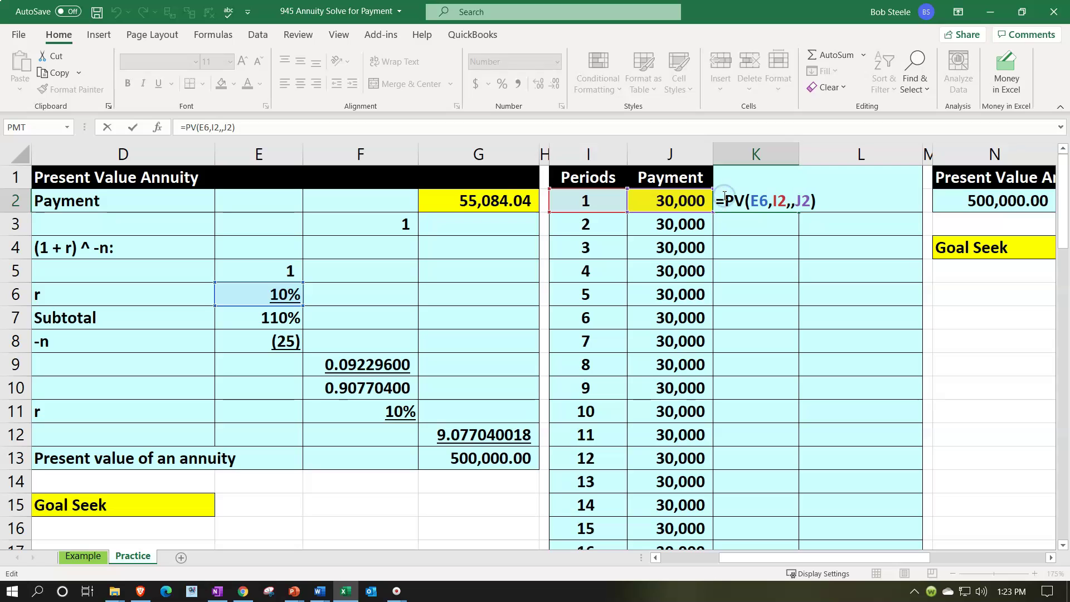
text(-)
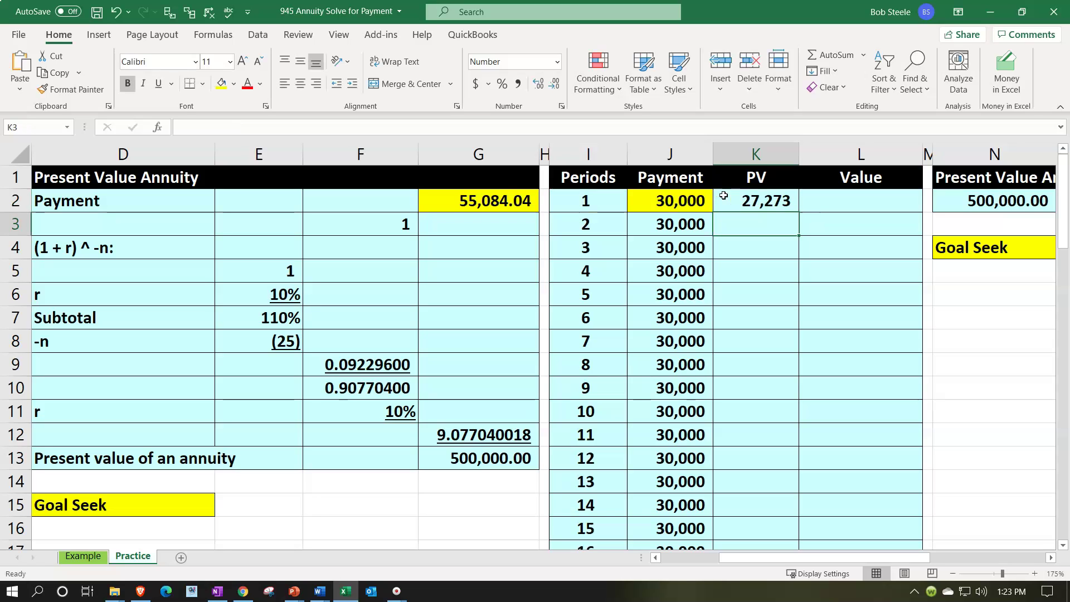
- Start the running total in the Value column by setting L2 equal to K2
key(Right)
text(+)
click(723, 196)
key(Return)
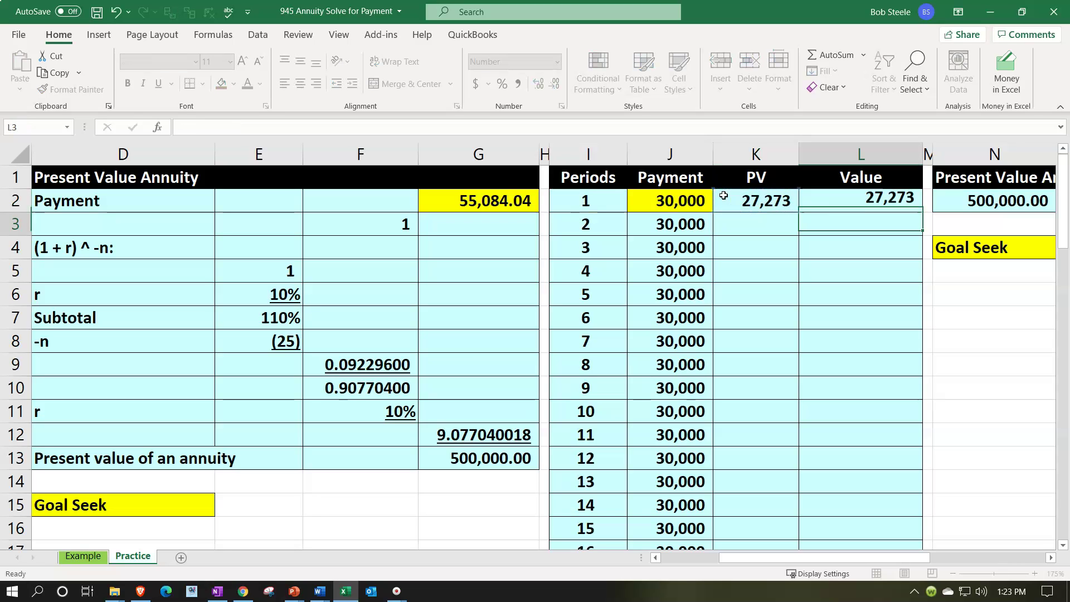
- Enter =-PV(E6,I3,,J3) in K3 for the present value of the period 2 payment
key(Left)
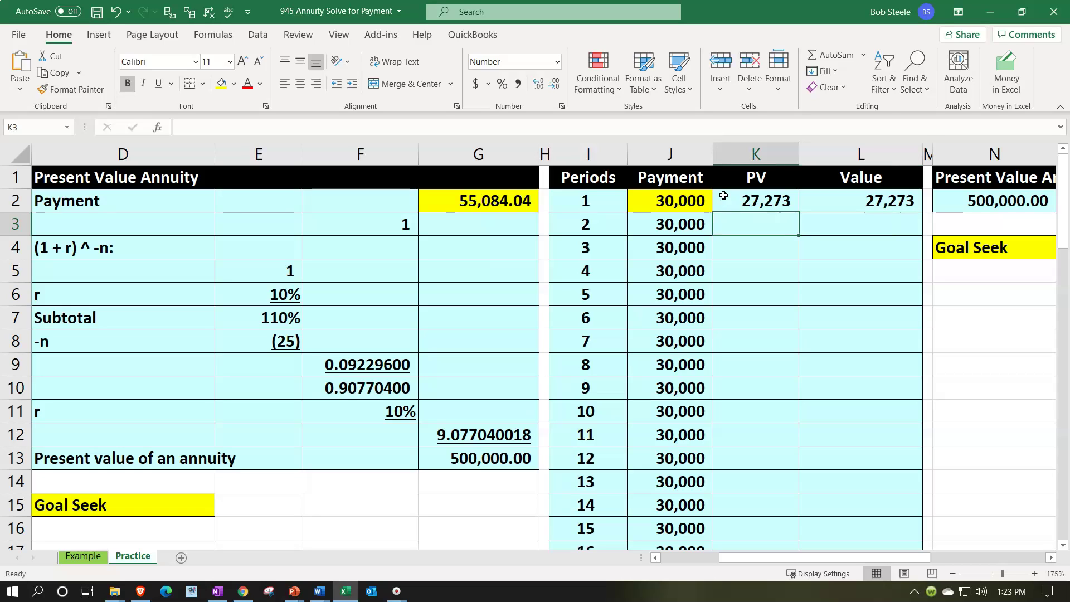
text(-)
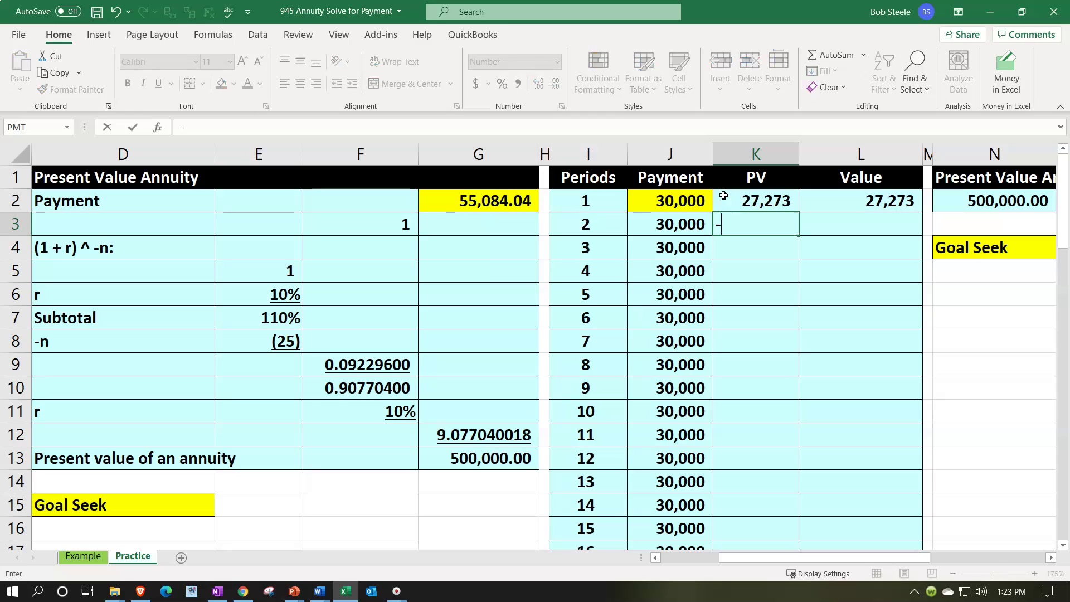
text(pv)
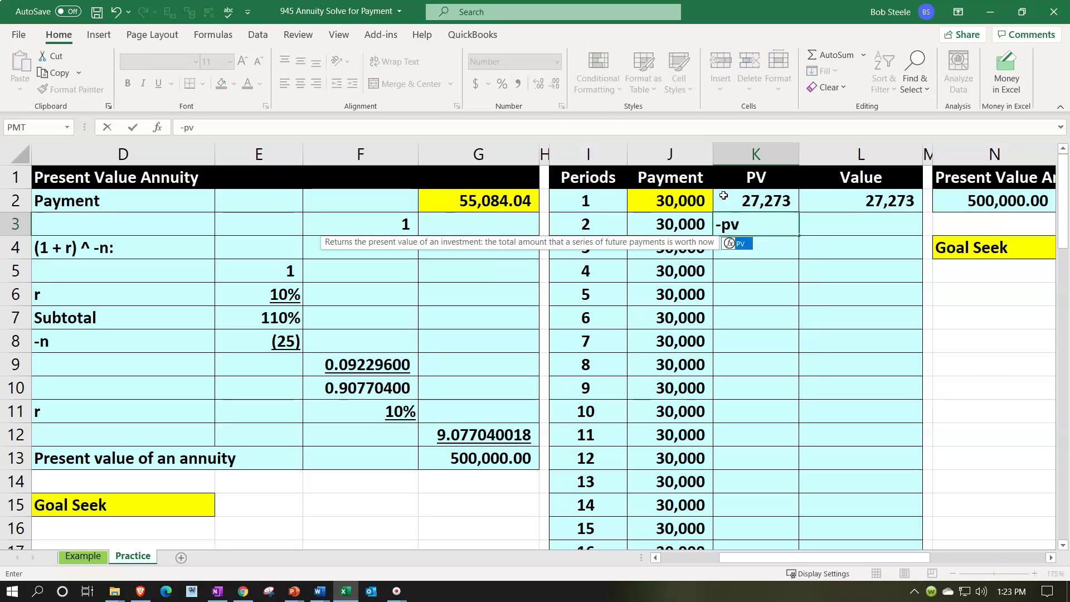
text(()
key(Left)
key(Left)
key(Left)
key(Left)
key(Left)
key(Left)
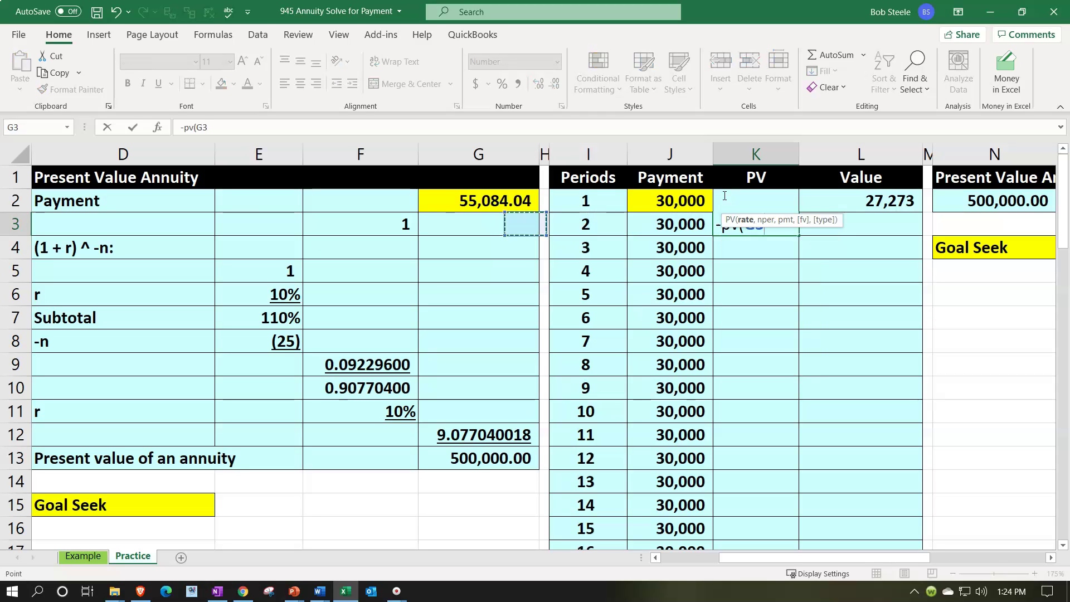
key(Down)
key(Down)
key(Down)
text(,)
key(Left)
key(Left)
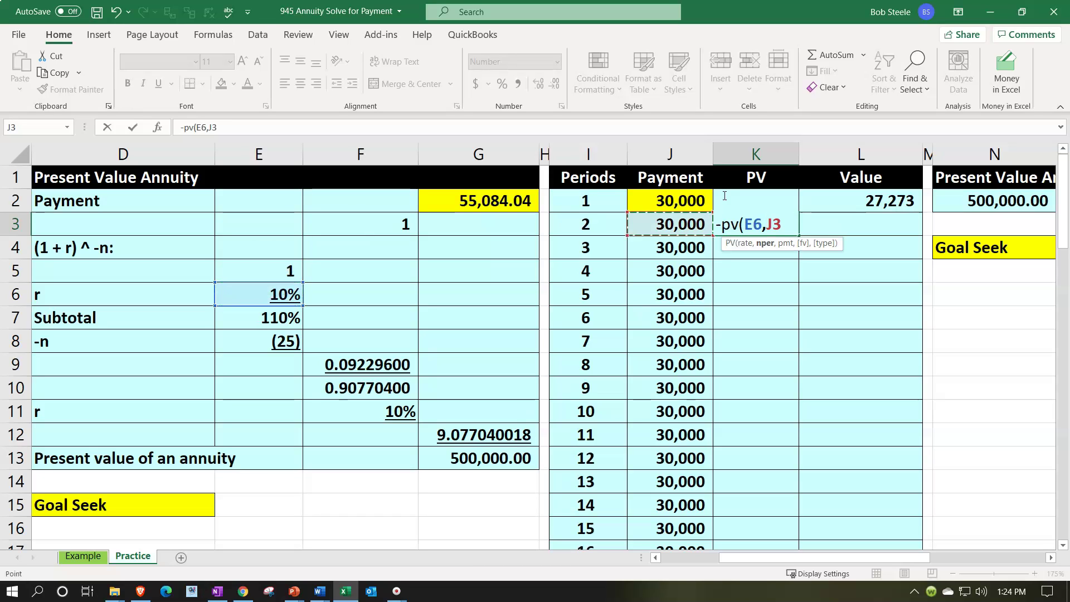
text(,,)
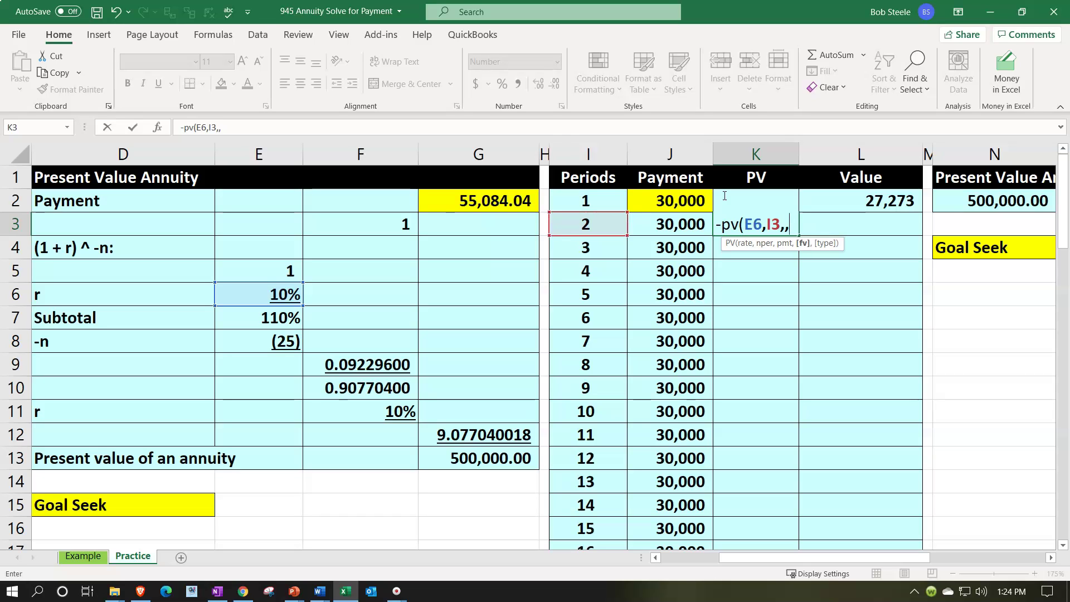
key(Left)
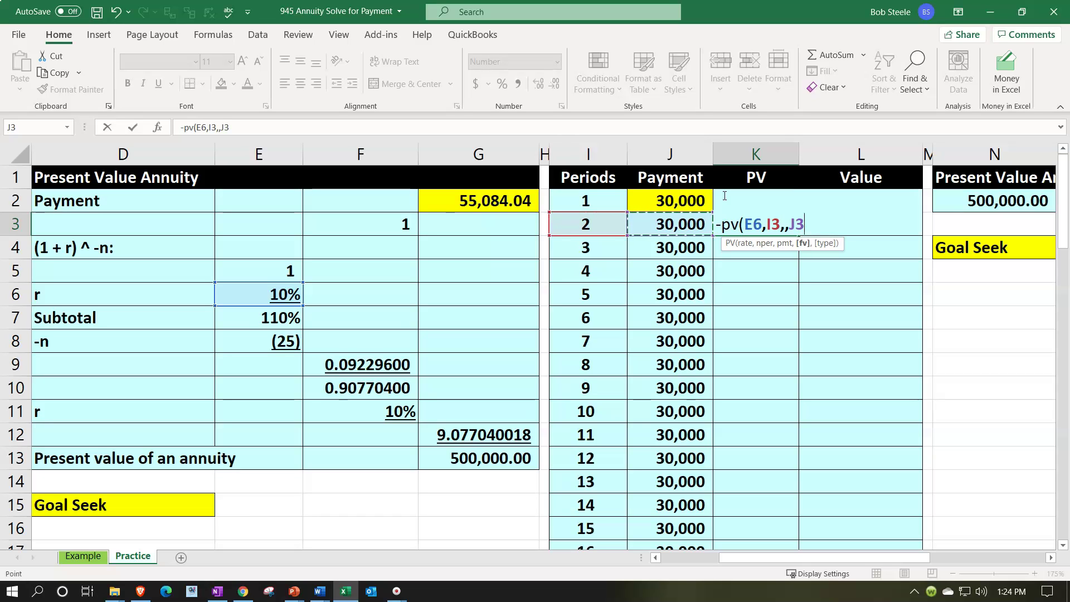
key(Return)
- Enter =L2+K3 in L3 to accumulate the present values in the Value column
key(Right)
key(Up)
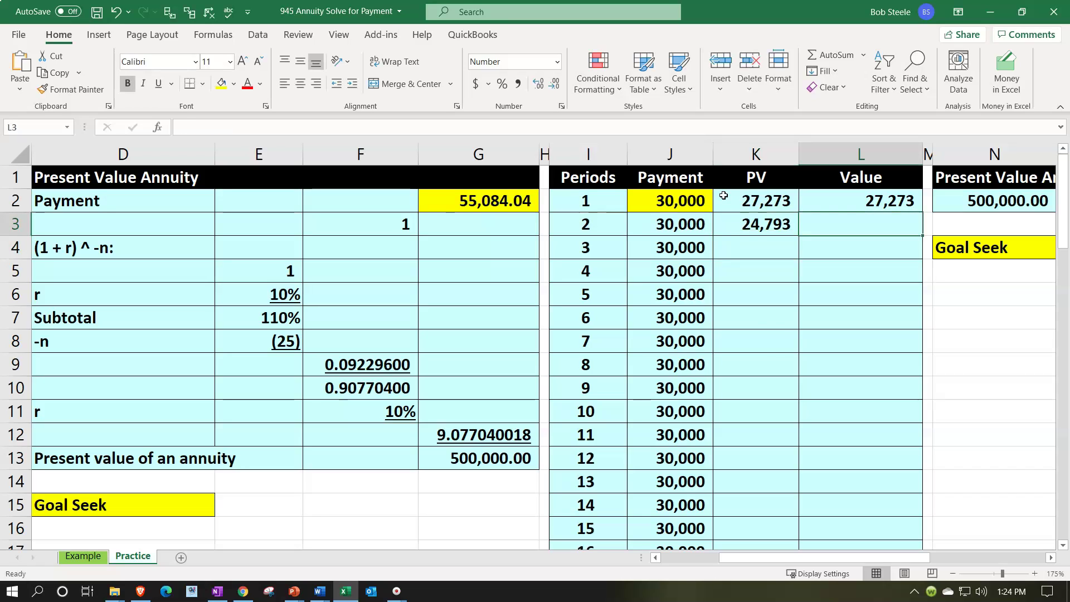
text(=)
key(Up)
text(+)
key(Left)
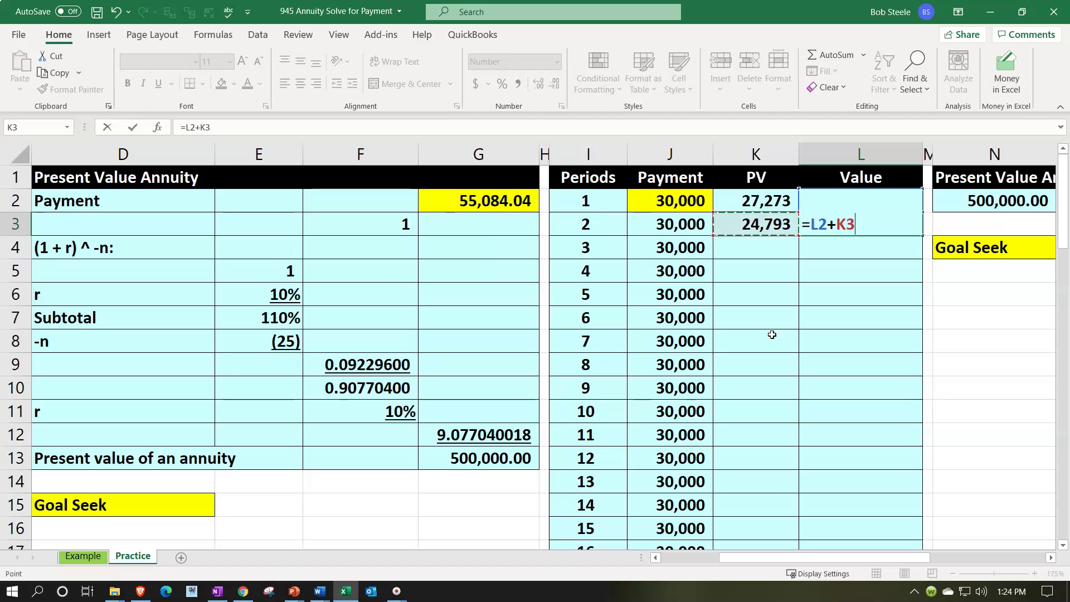
key(Return)
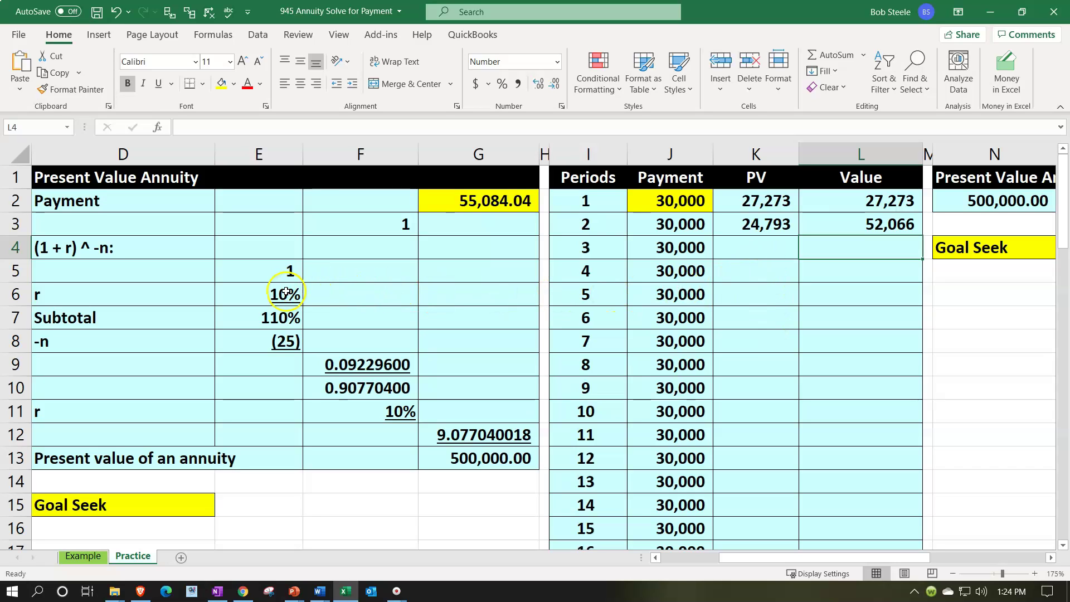
- Make the rate reference in the K3 formula absolute, giving =-PV($E$6,I3,,J3)
double_click(761, 225)
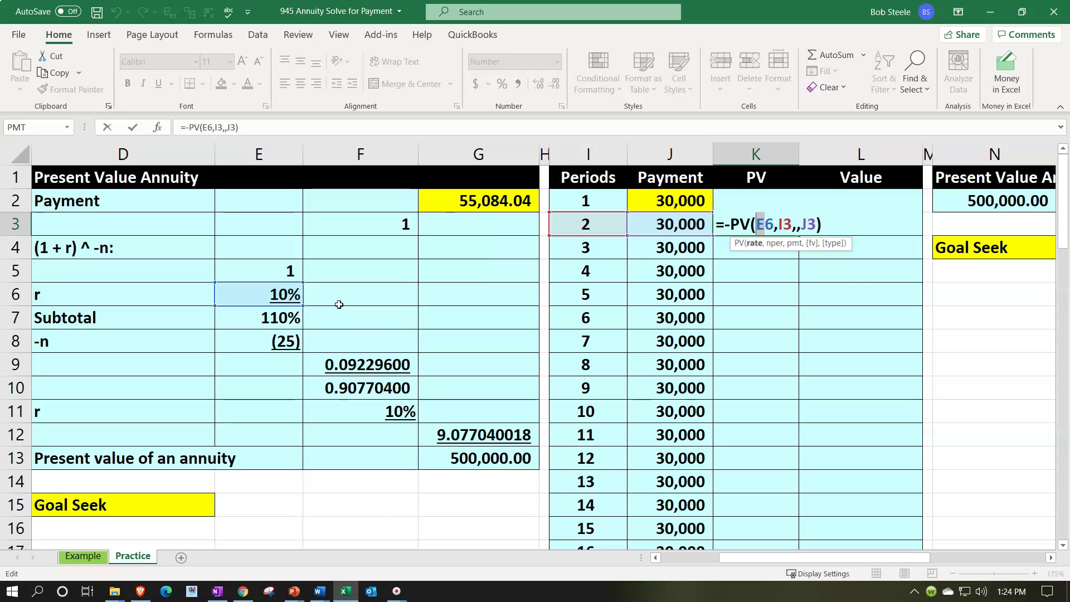
click(765, 225)
key(F4)
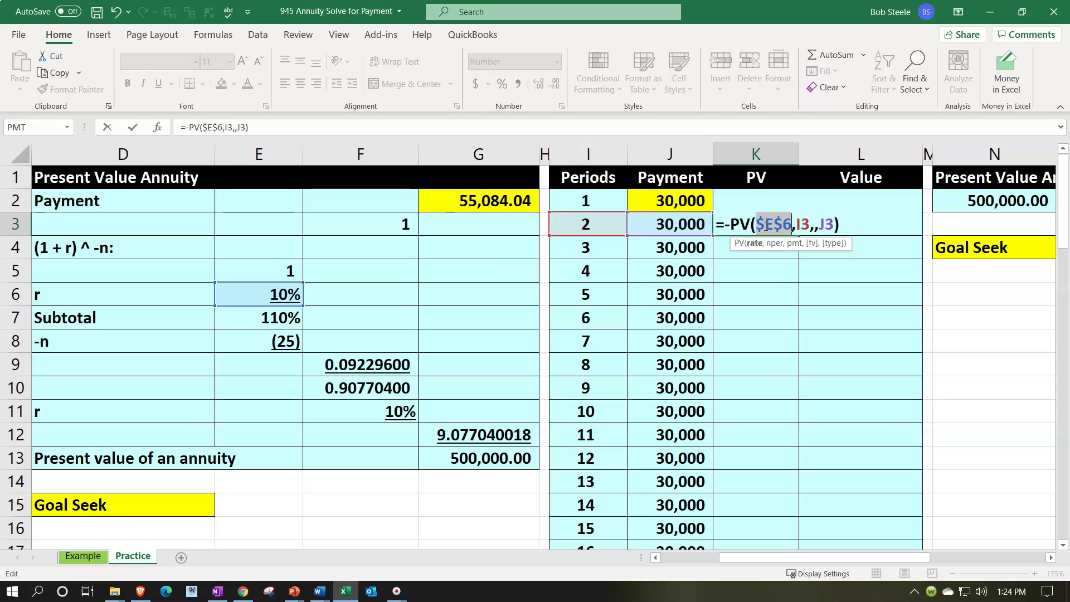
key(Return)
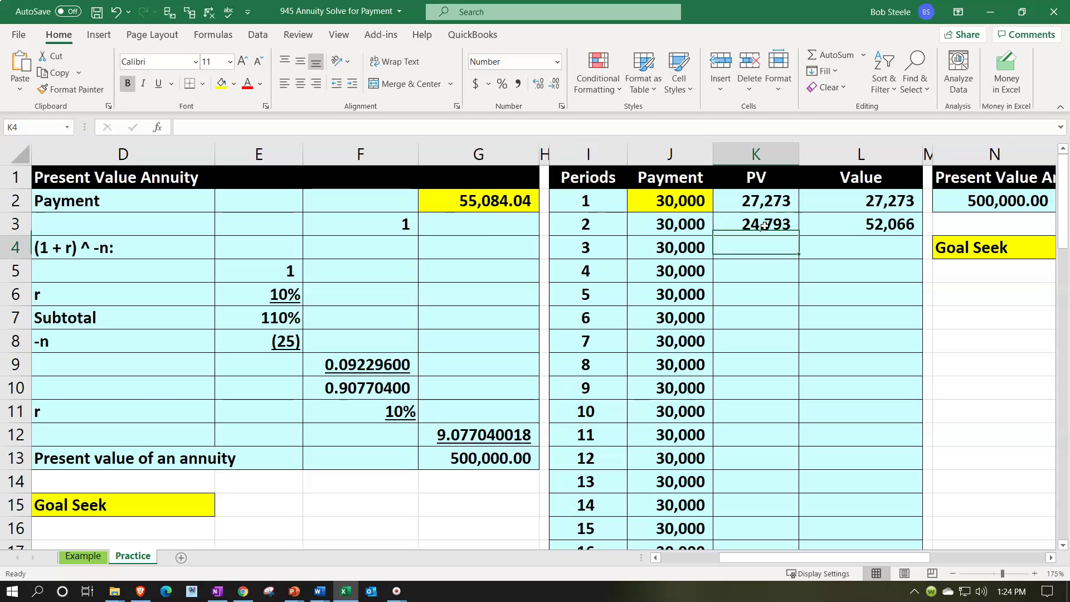
- Fill the K3:L3 present value and running total formulas down through row 26 for all 25 periods
click(765, 225)
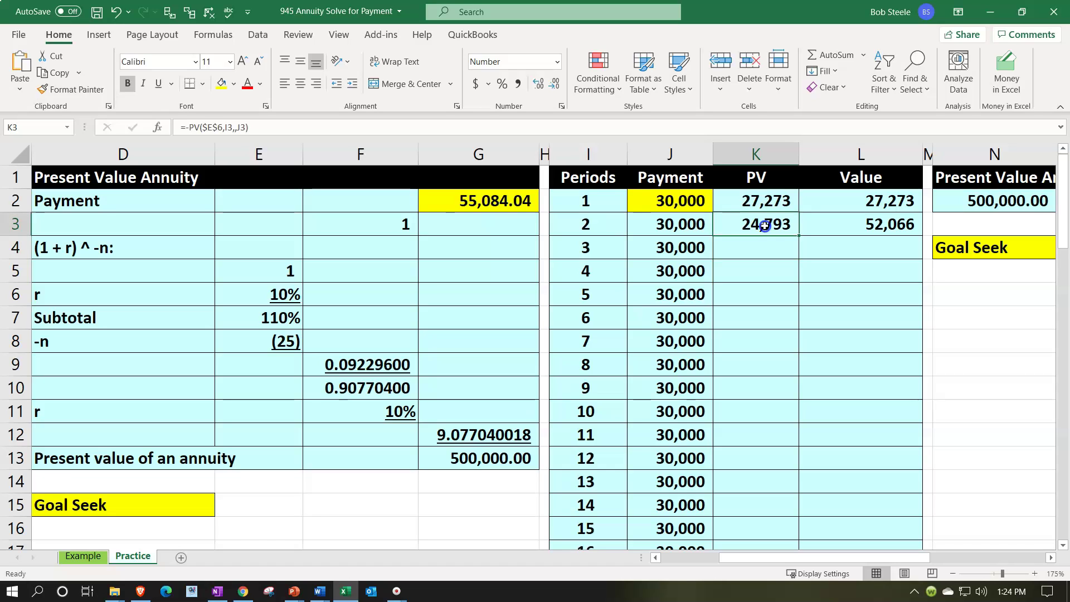
drag(781, 222, 802, 222)
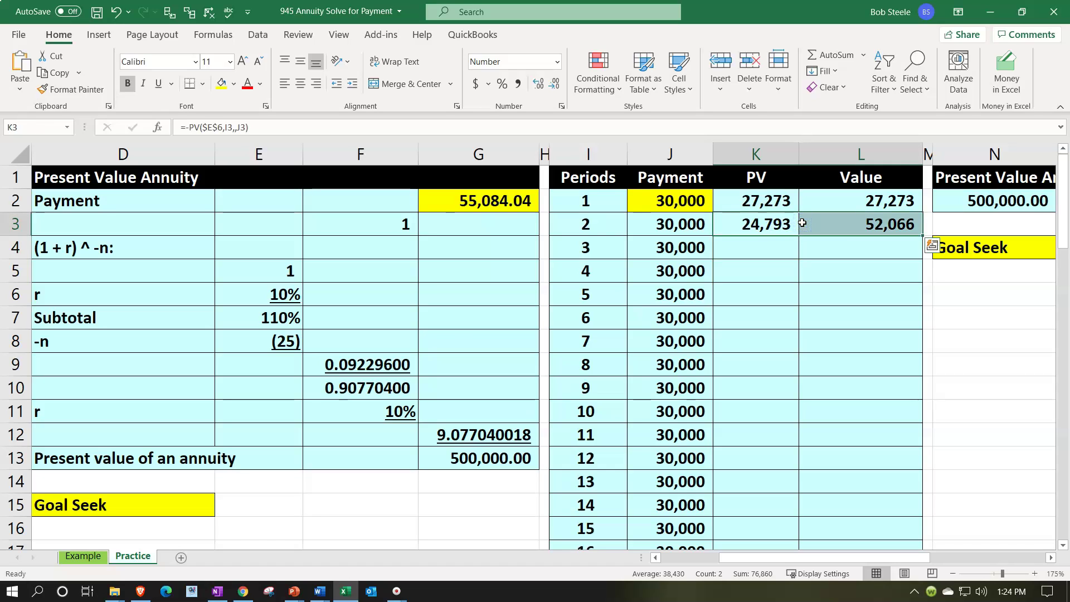
drag(924, 234, 903, 487)
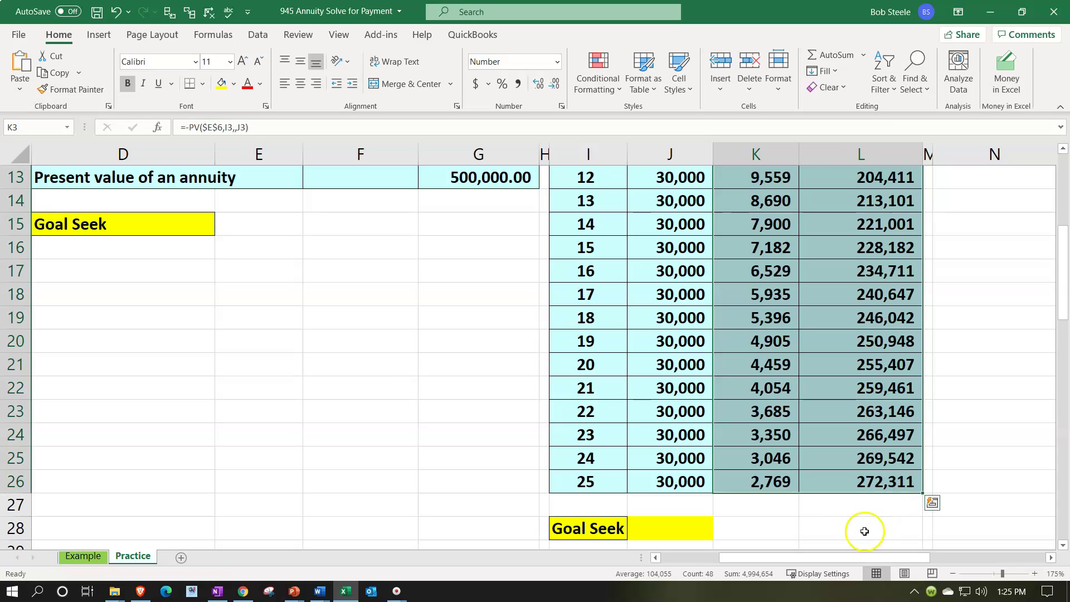
click(859, 476)
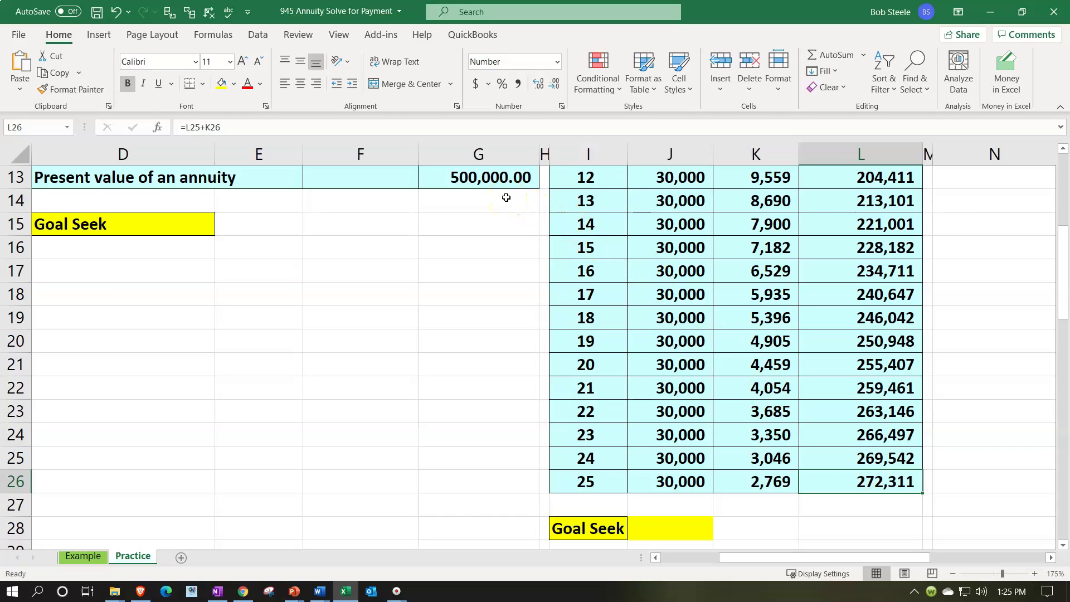
- Try a payment of 40000 in J2 and check the accumulated value for period 25 in L26
scroll(534, 234, up, 4)
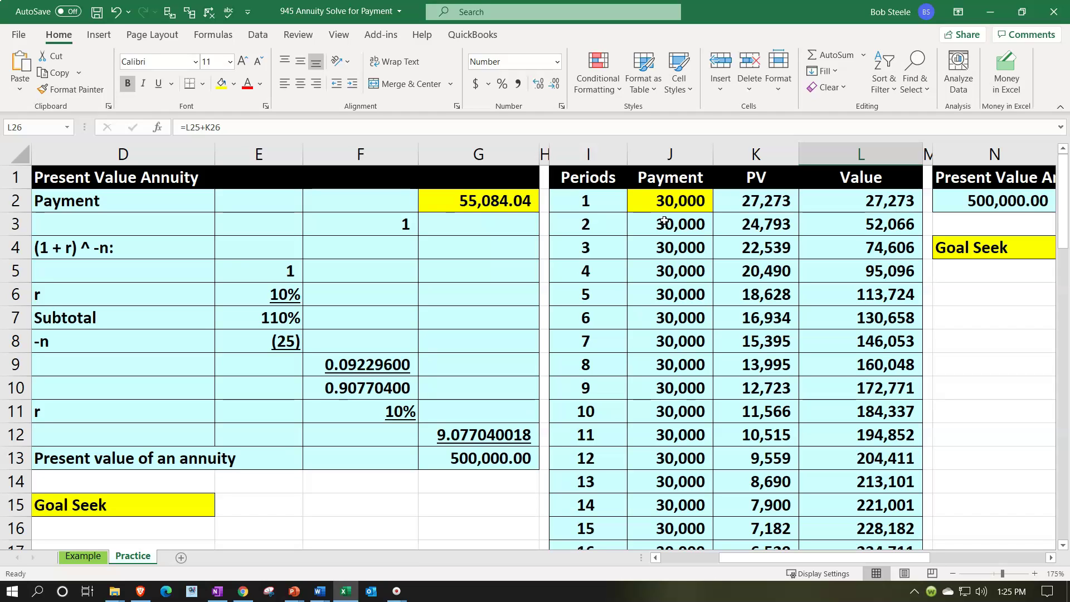
click(657, 200)
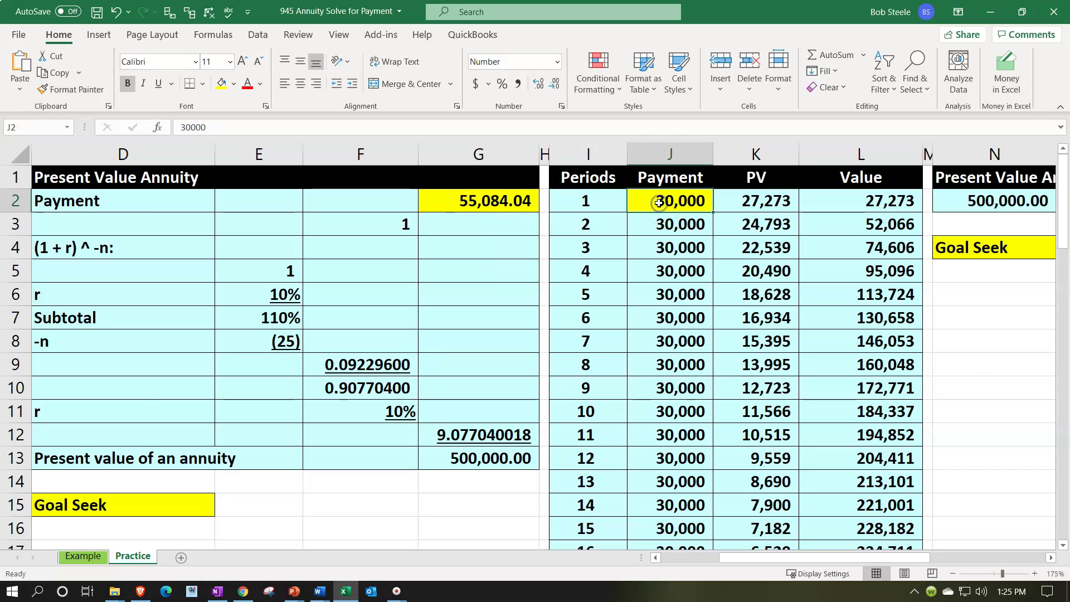
scroll(659, 204, down, 2)
scroll(659, 204, down, 3)
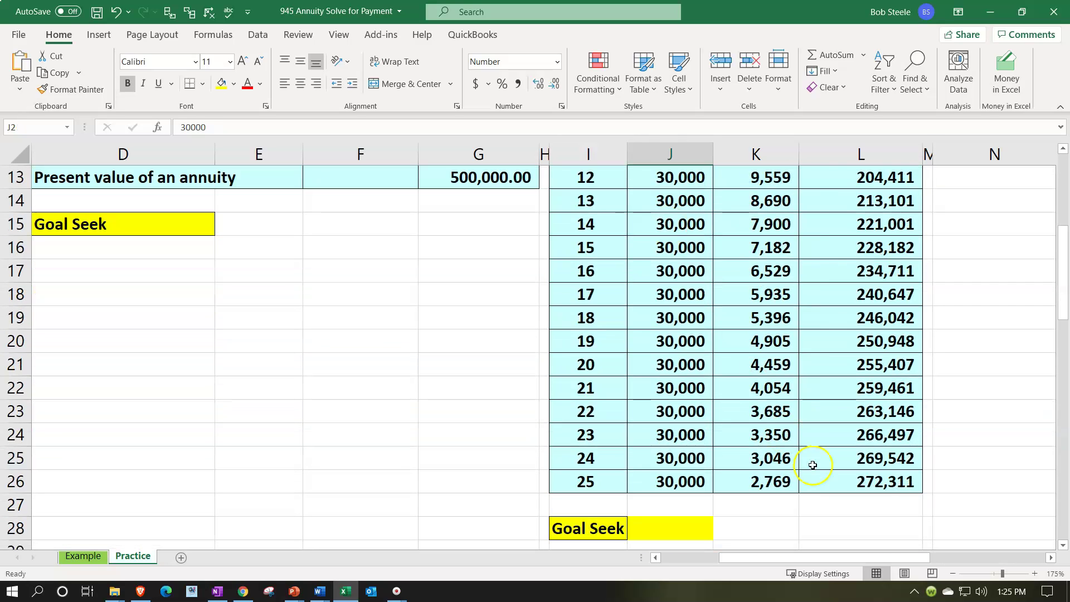
click(890, 481)
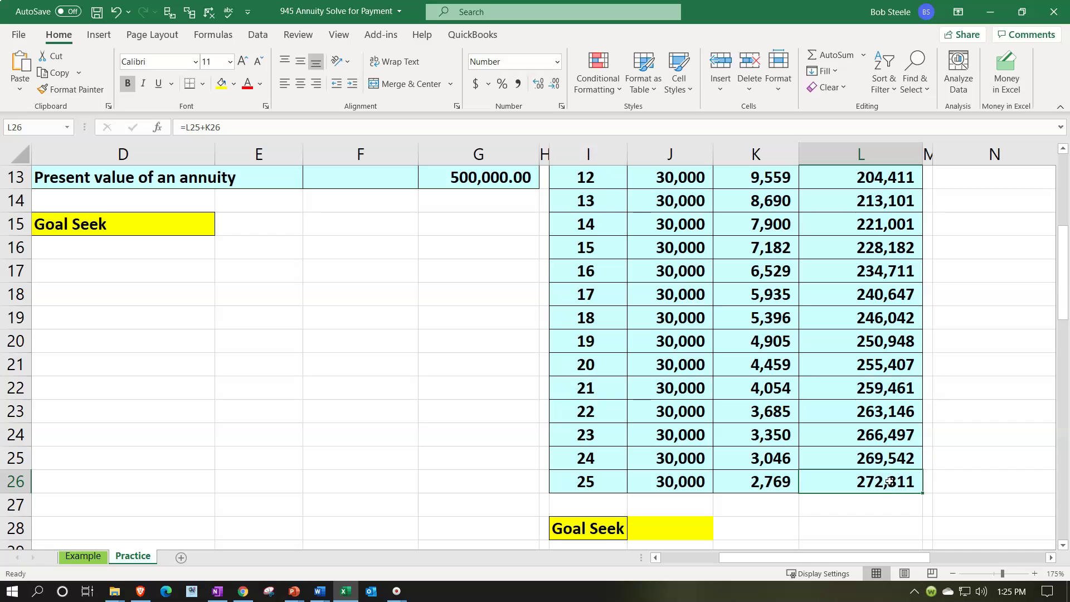
click(767, 528)
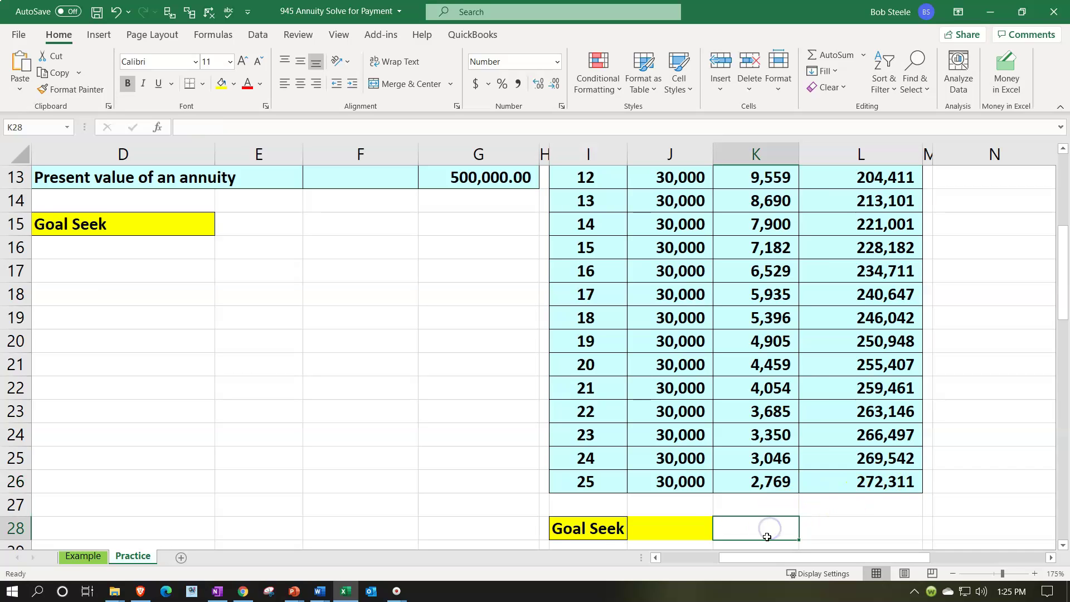
scroll(764, 454, up, 4)
click(694, 209)
double_click(685, 206)
text(40000)
key(Return)
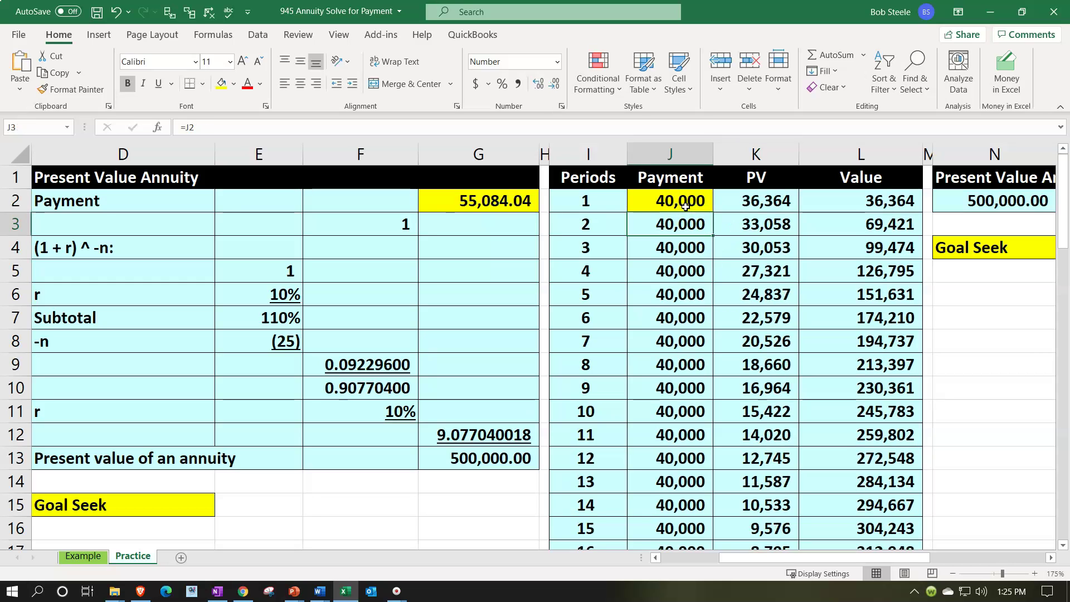
scroll(685, 206, down, 4)
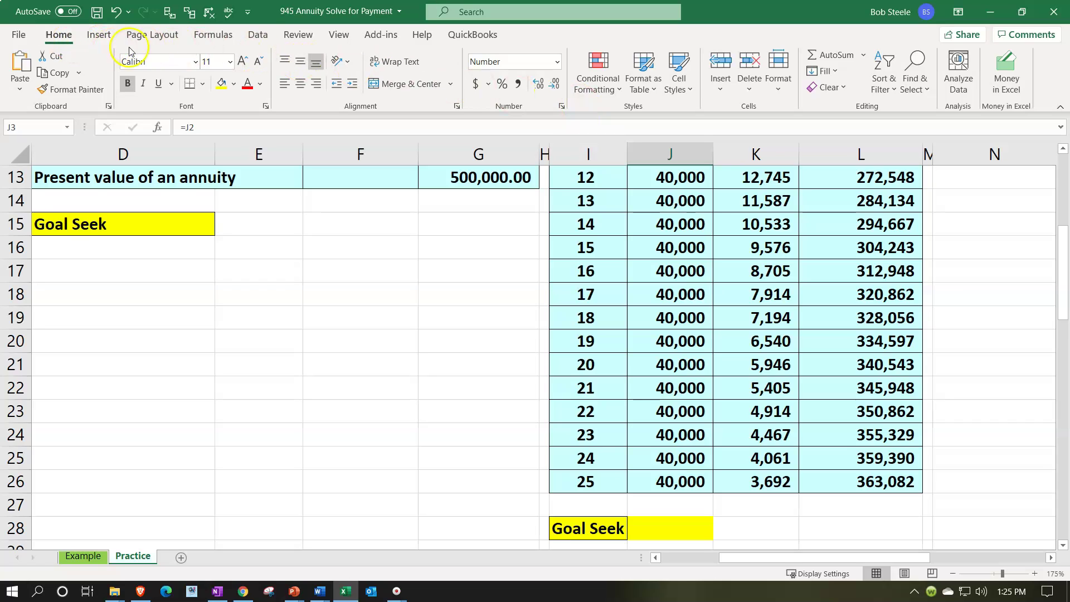
- Start Goal Seek with the period 25 value in L26 as the set cell and 500000 as the target value
click(257, 37)
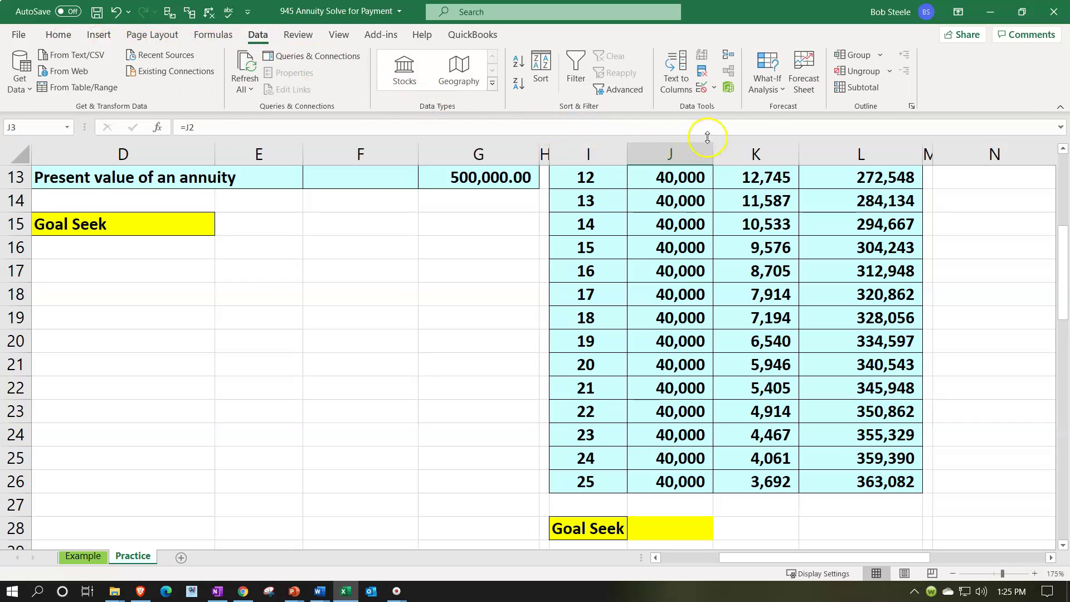
click(768, 86)
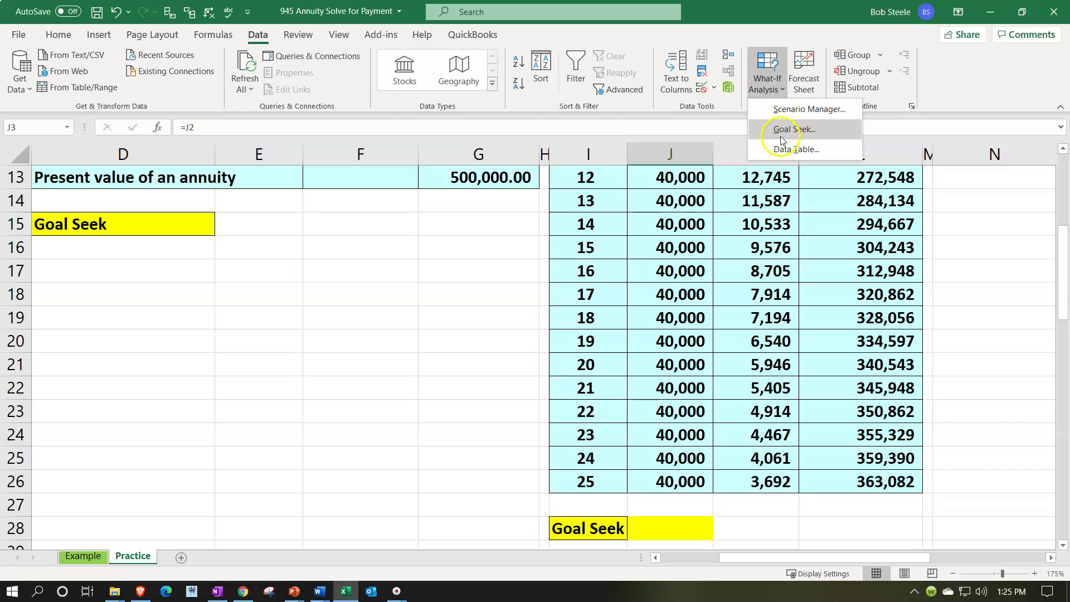
click(781, 136)
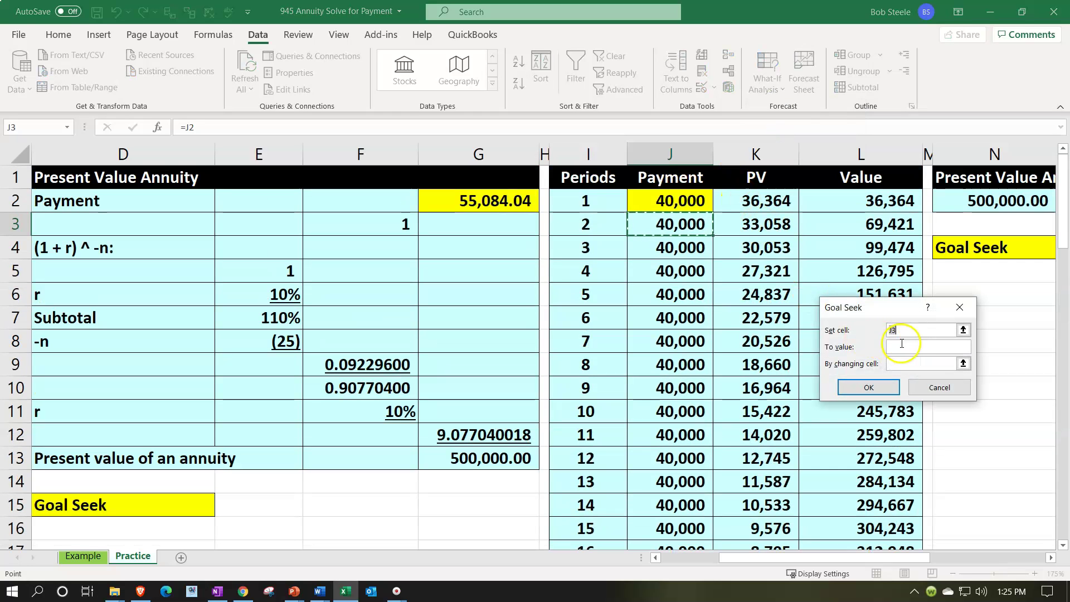
click(905, 328)
drag(895, 307, 444, 306)
scroll(776, 341, down, 3)
scroll(776, 341, down, 3)
click(874, 339)
click(512, 348)
text(500000)
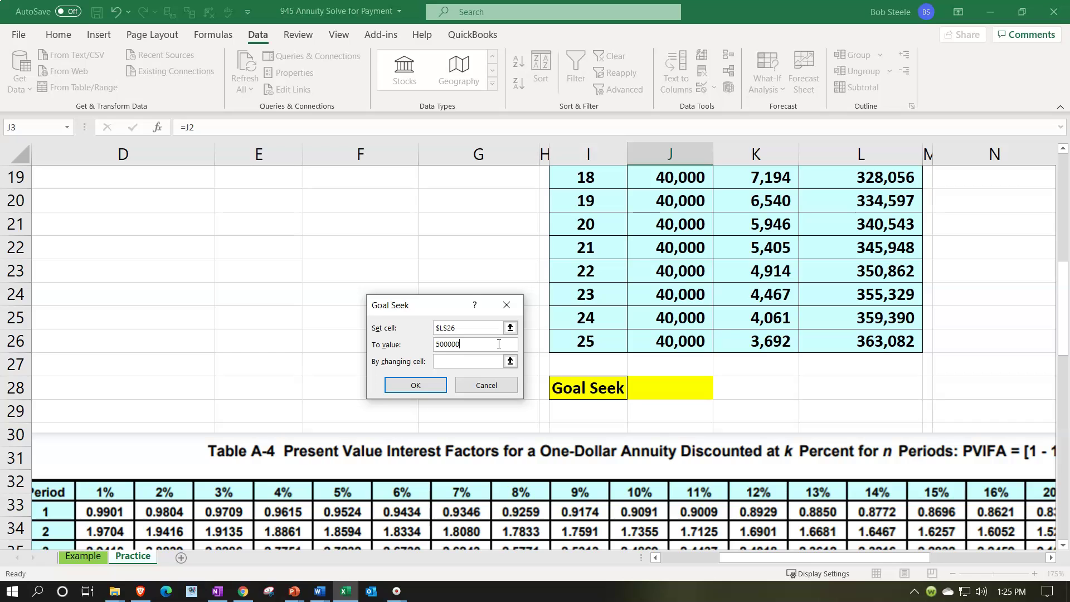
- Make the payment in J2 the changing cell, run Goal Seek, and keep the solution
click(472, 360)
scroll(658, 278, up, 3)
scroll(670, 276, up, 3)
click(674, 201)
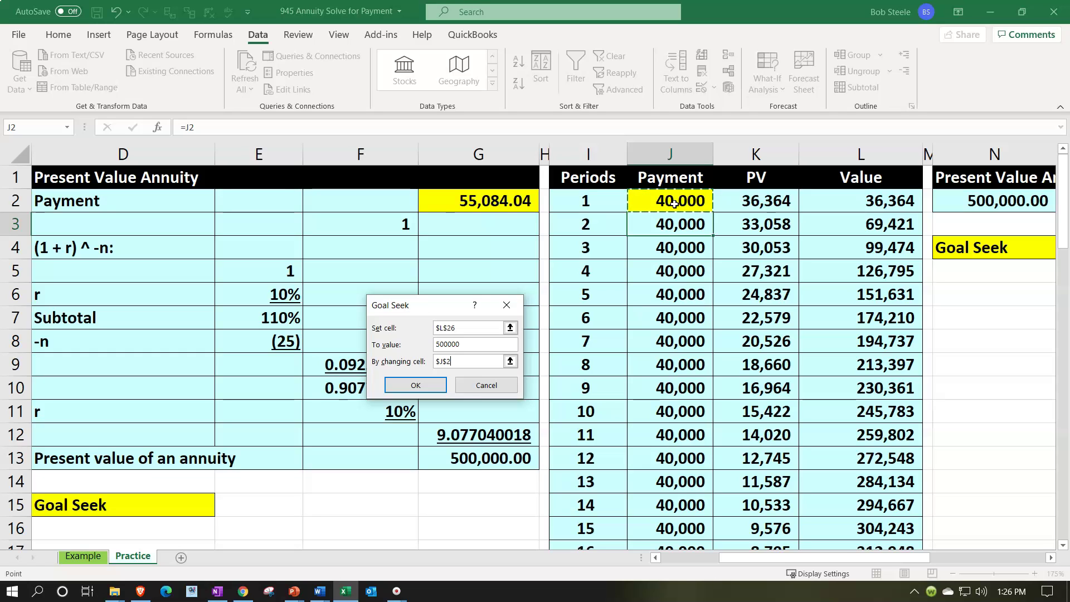
click(415, 385)
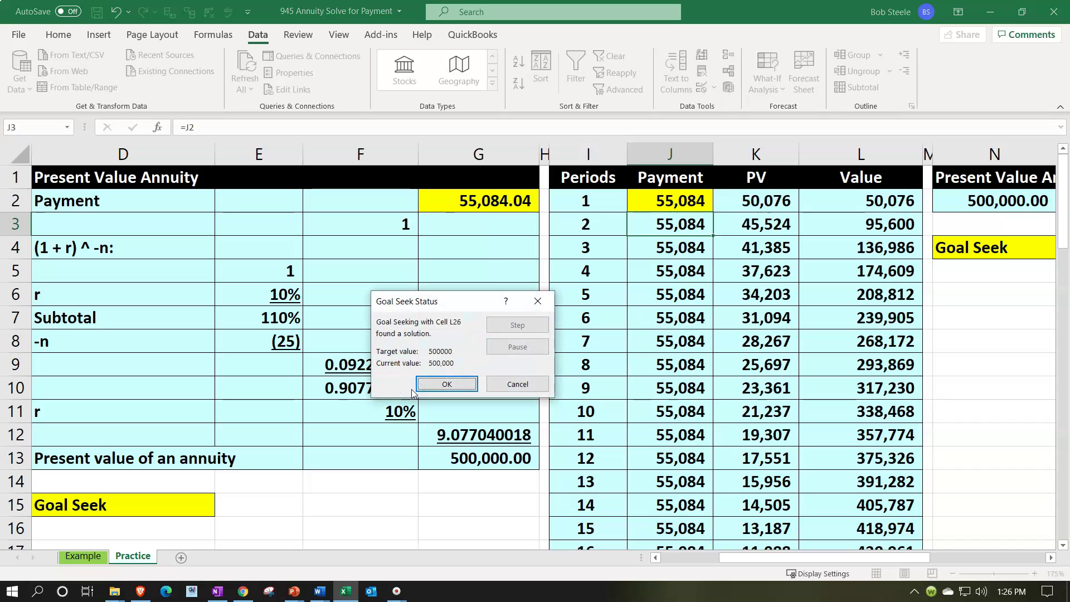
click(452, 385)
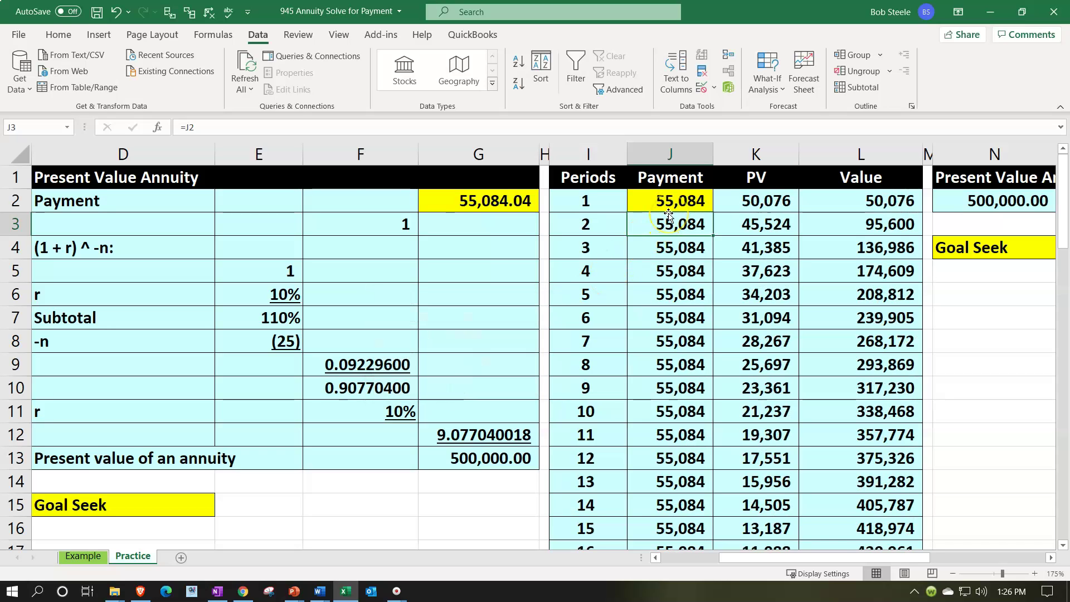
scroll(693, 236, down, 5)
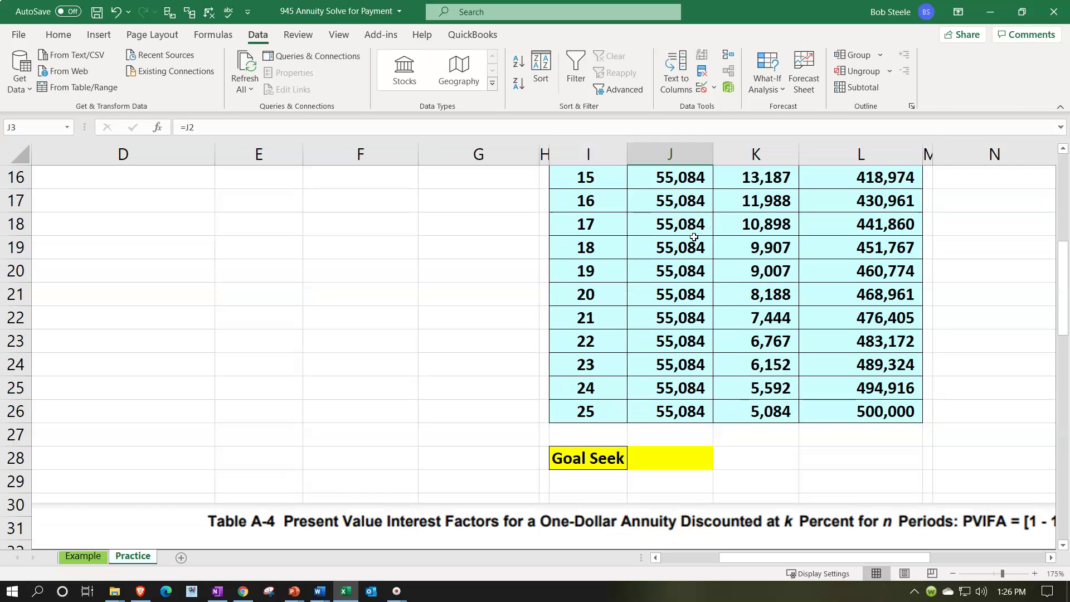
click(855, 411)
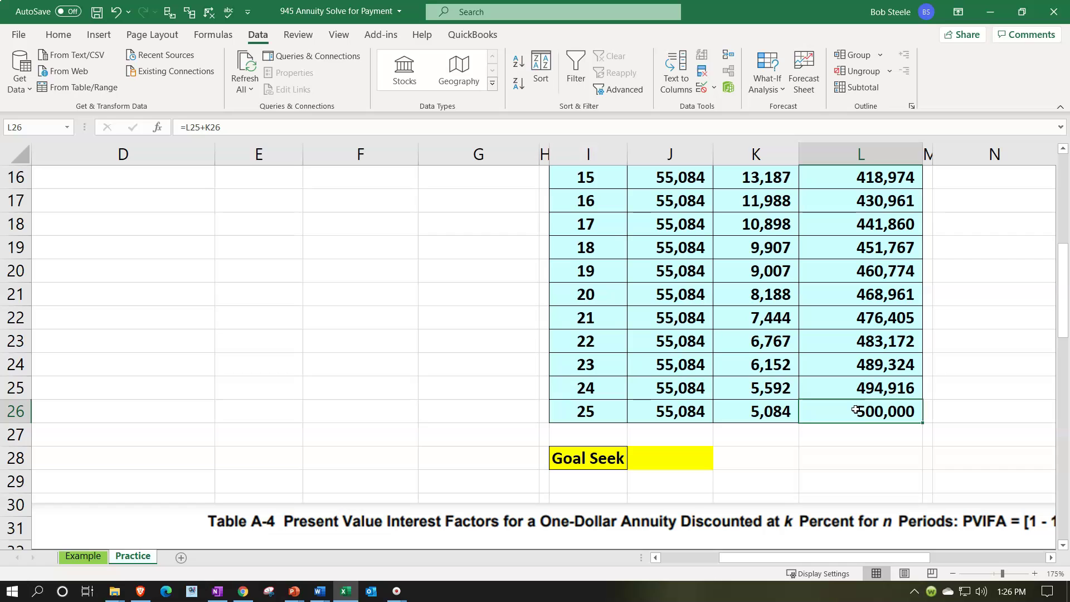
scroll(856, 410, up, 5)
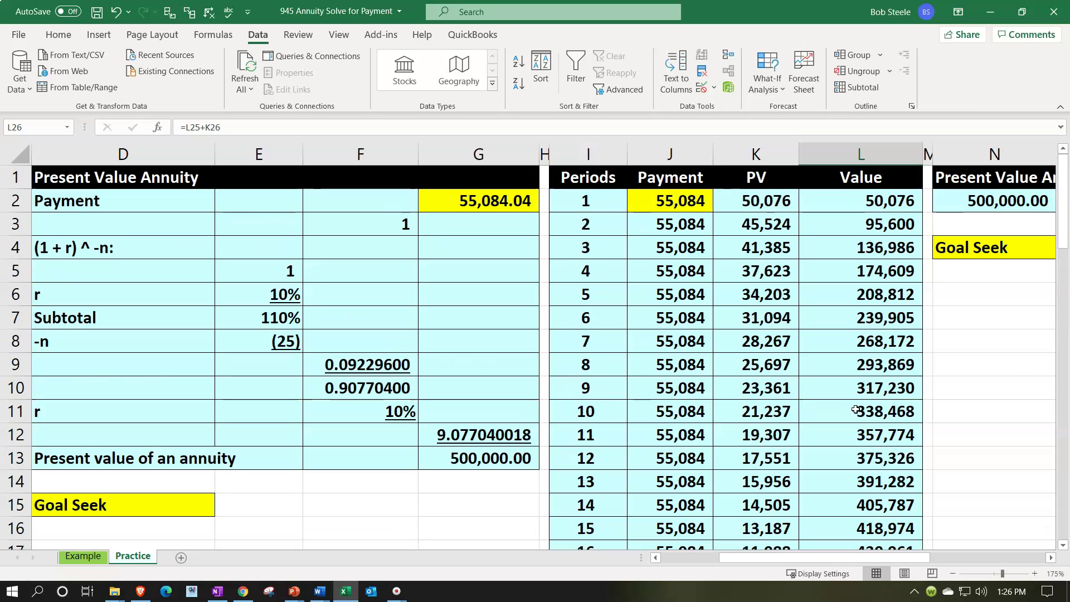
- Enter =N2 in T4 as the Future value one year amount of the Table Present Value Annuity block
click(924, 231)
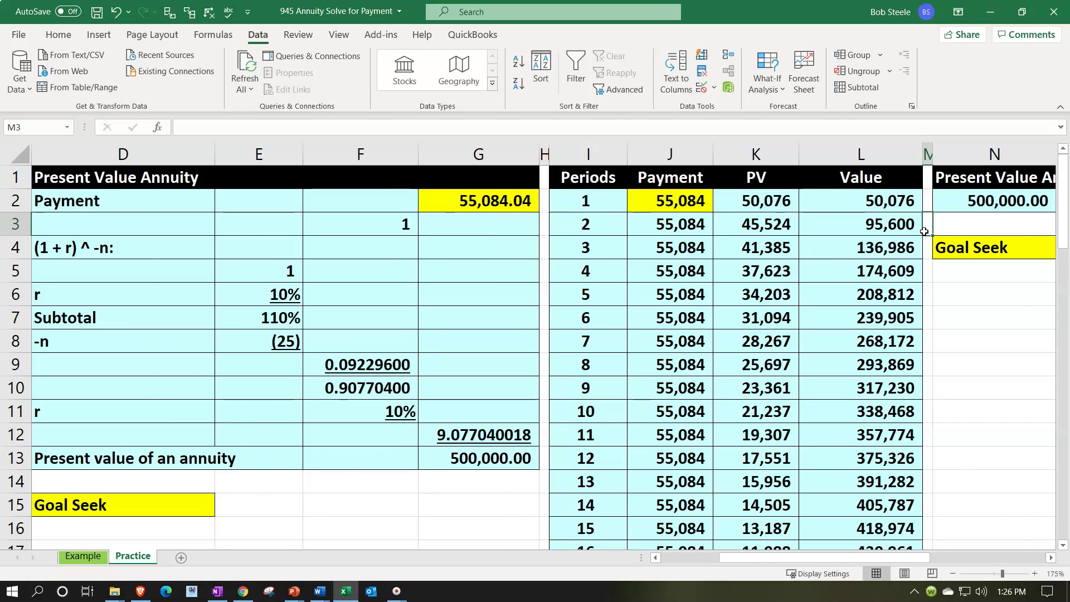
key(Right)
key(Right)
key(Right)
key(Right)
key(Right)
key(Right)
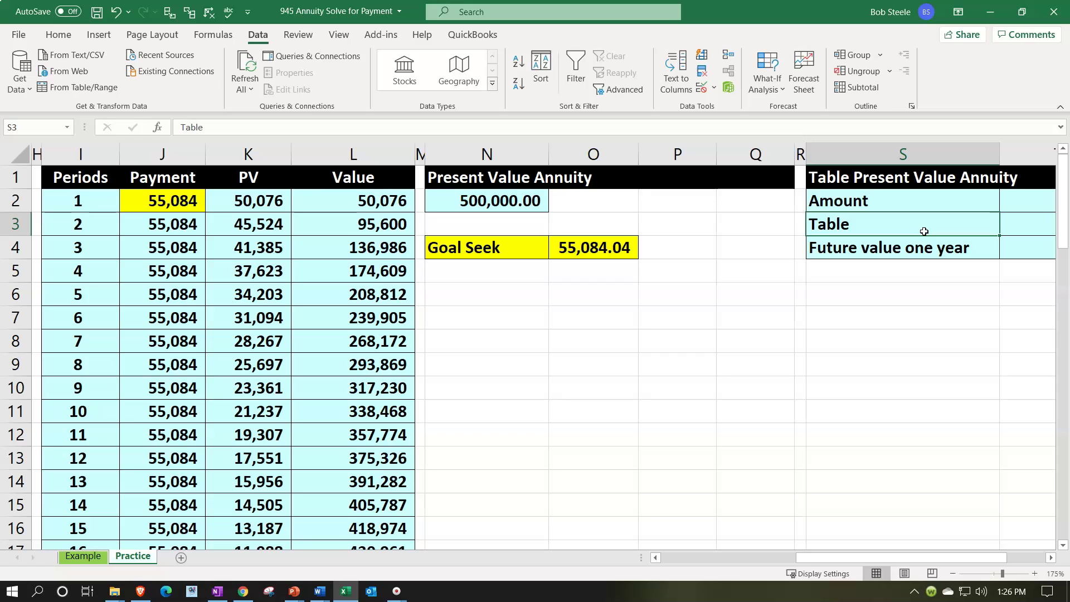
key(Right)
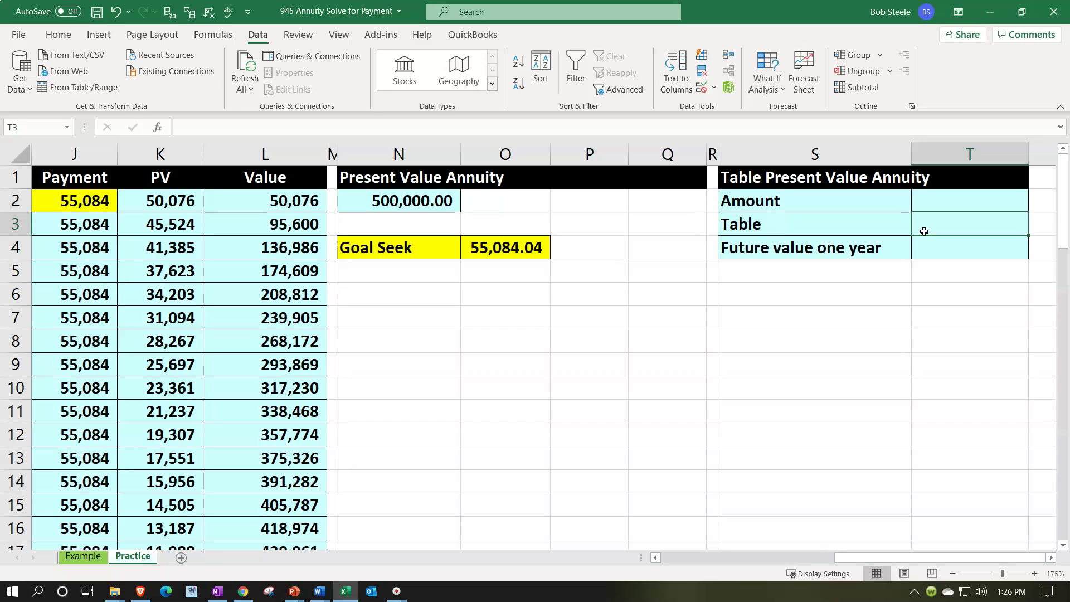
key(Up)
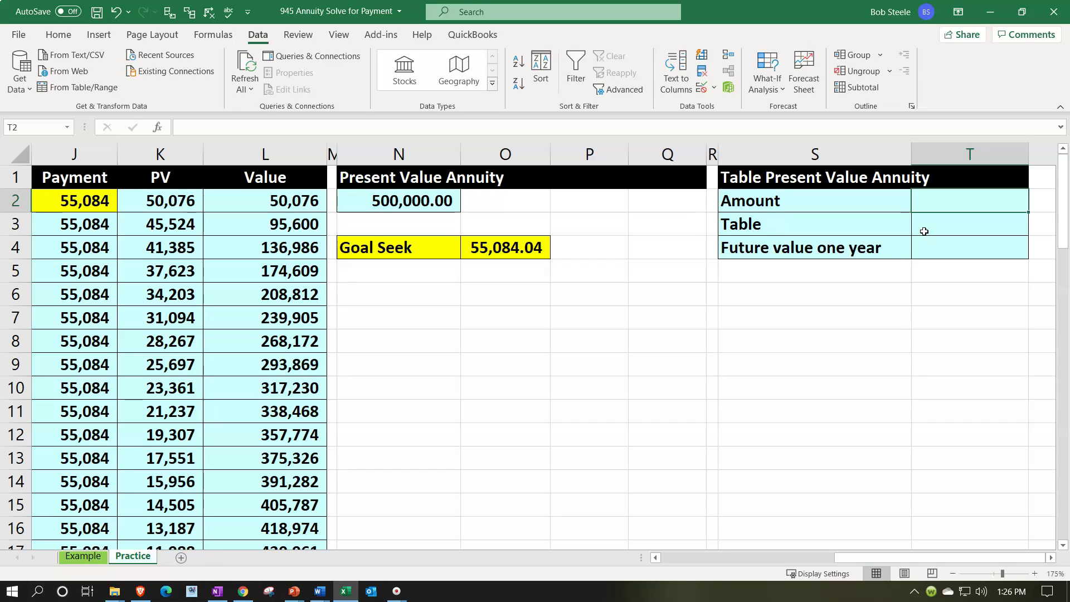
key(Down)
key(Down)
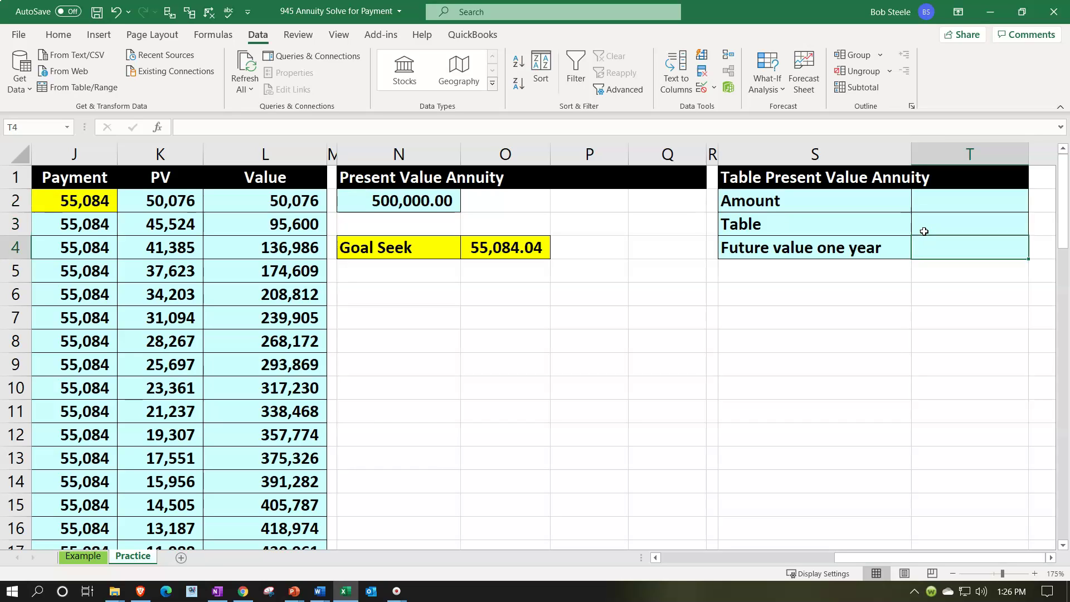
text(=)
key(Left)
key(Left)
key(Left)
key(Left)
key(Left)
key(Left)
key(Up)
key(Up)
key(Return)
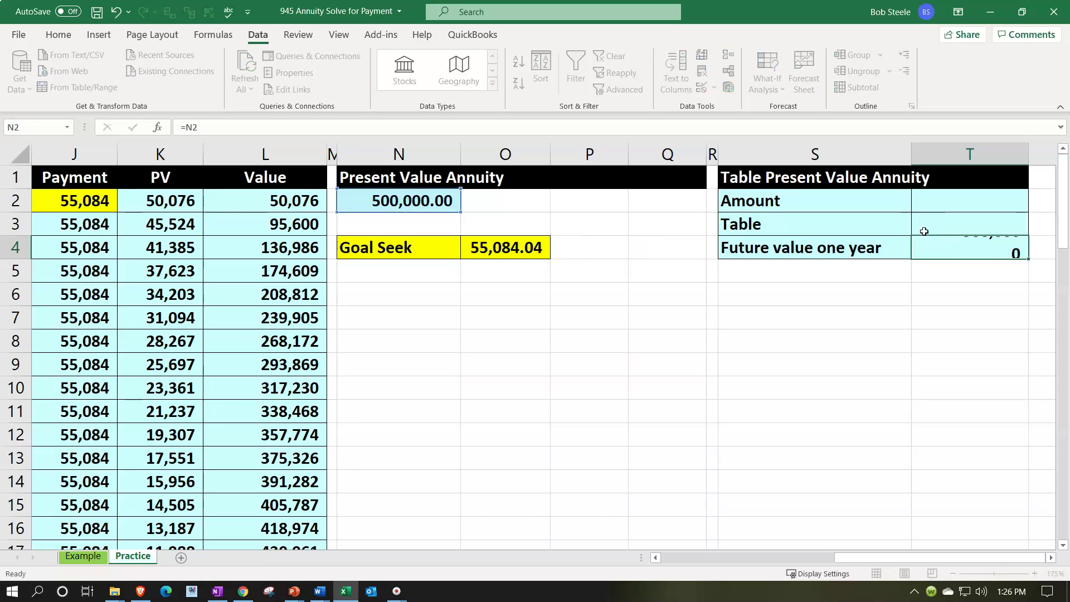
- Look up the present value annuity factor for 25 periods at 10% in Table A-4
key(Up)
key(Up)
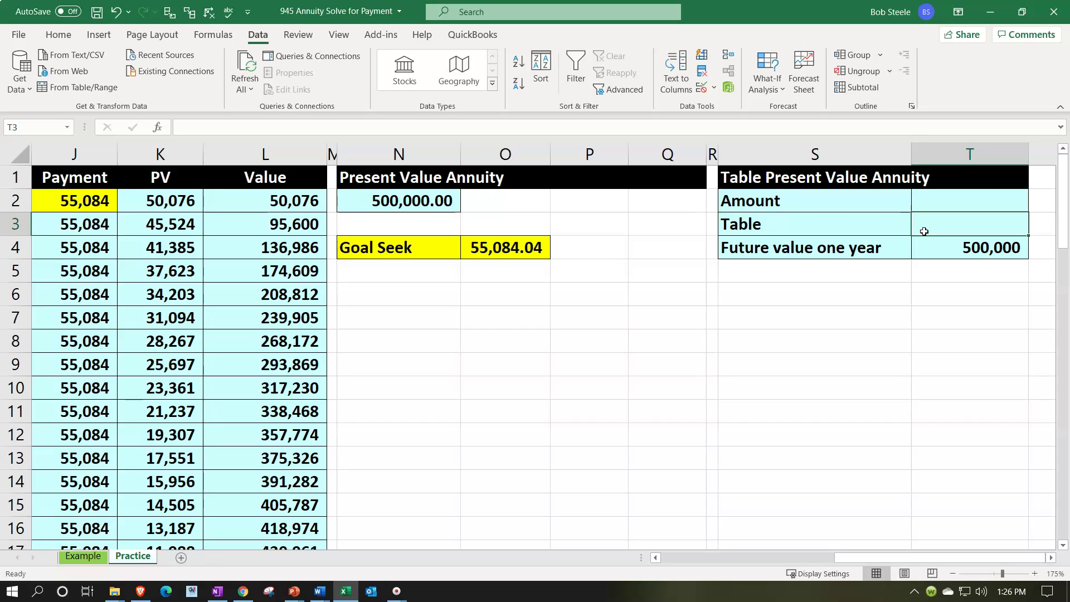
key(Left)
key(Left)
key(Left)
key(Left)
key(Left)
key(Left)
key(Left)
key(Left)
key(Left)
key(Left)
key(Left)
key(Left)
key(Left)
key(Left)
key(Left)
key(Left)
key(Left)
key(Left)
key(Left)
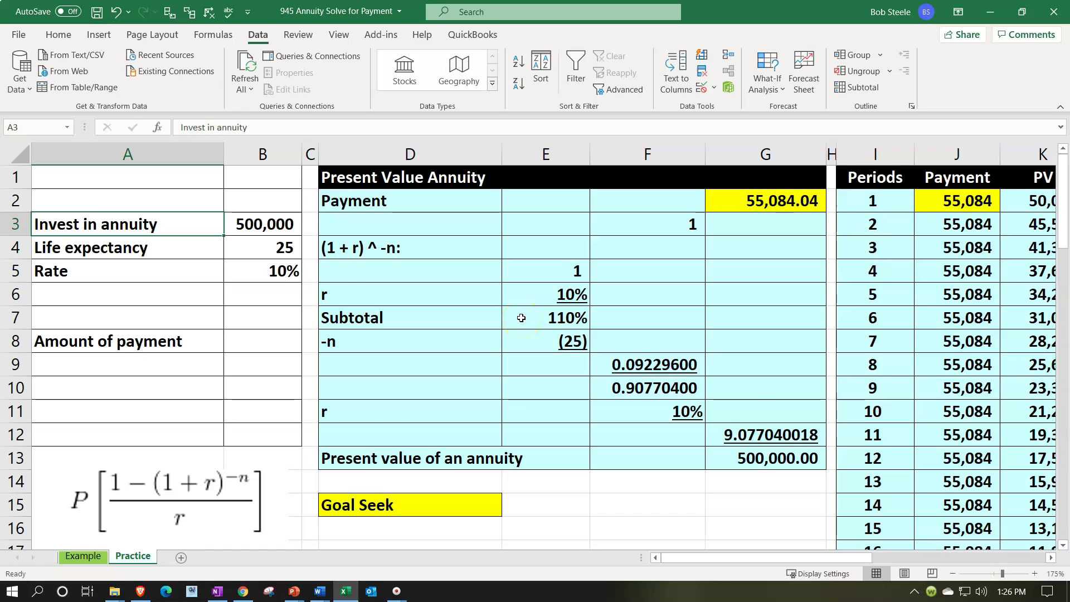
scroll(521, 318, down, 5)
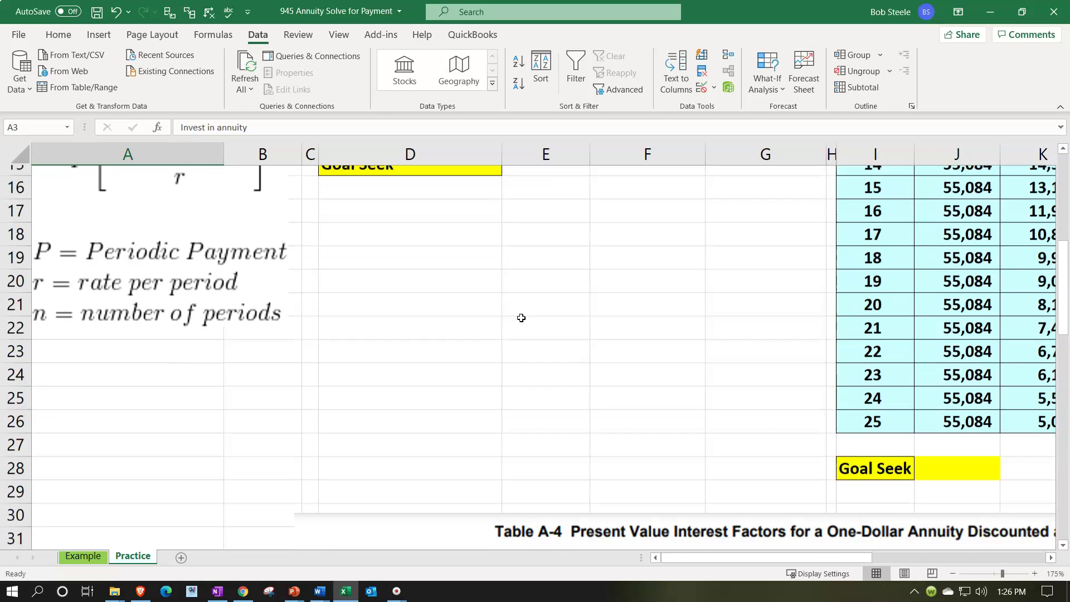
scroll(521, 318, down, 4)
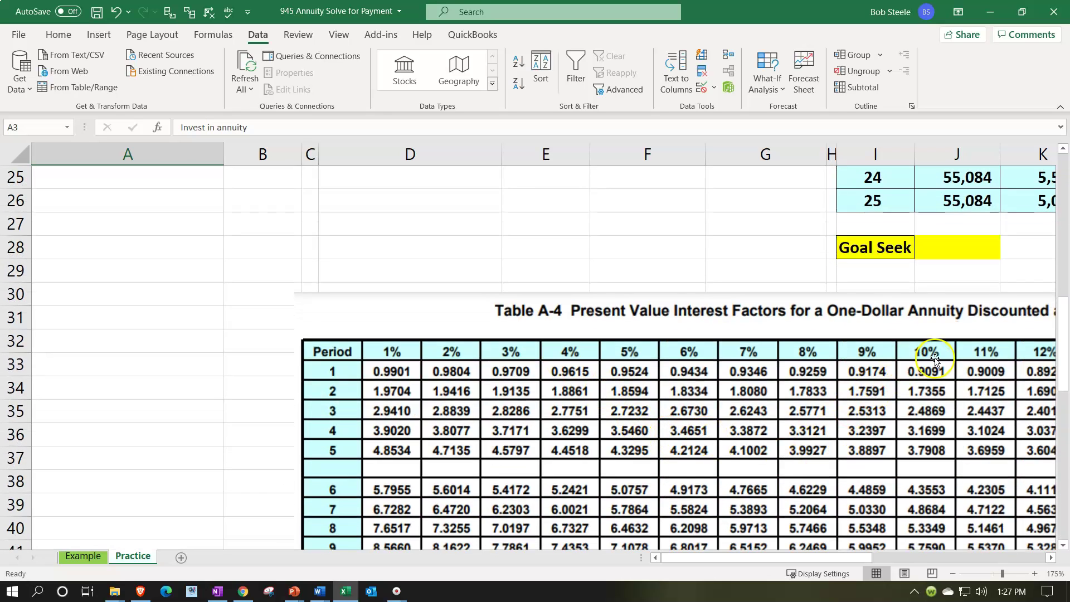
scroll(934, 359, down, 5)
scroll(935, 359, down, 2)
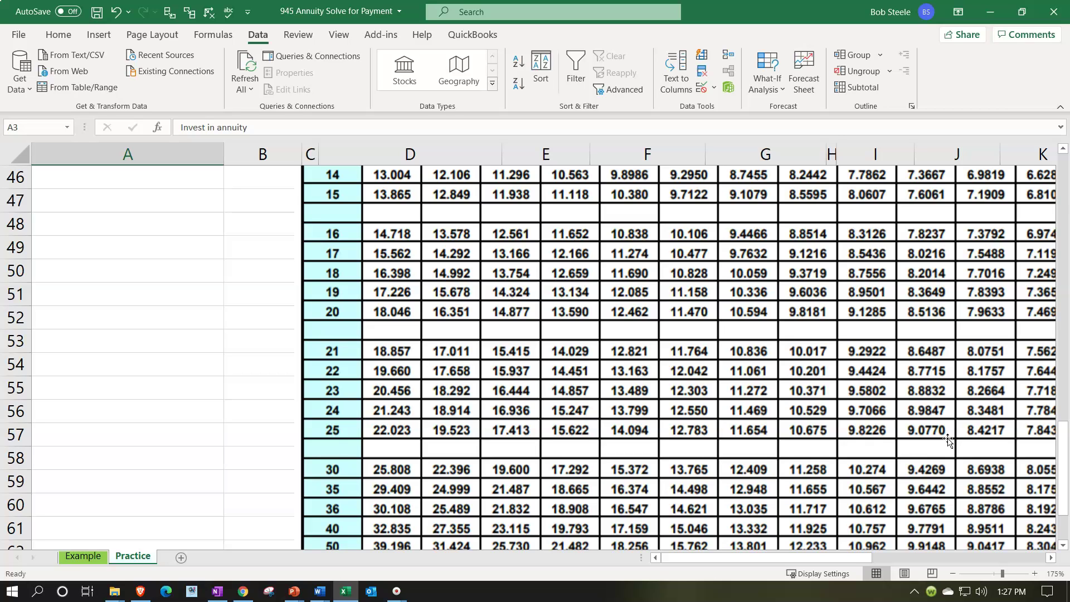
- Enter 9.077 in T3 as the Table factor of the Table Present Value Annuity block
scroll(947, 440, up, 13)
click(956, 202)
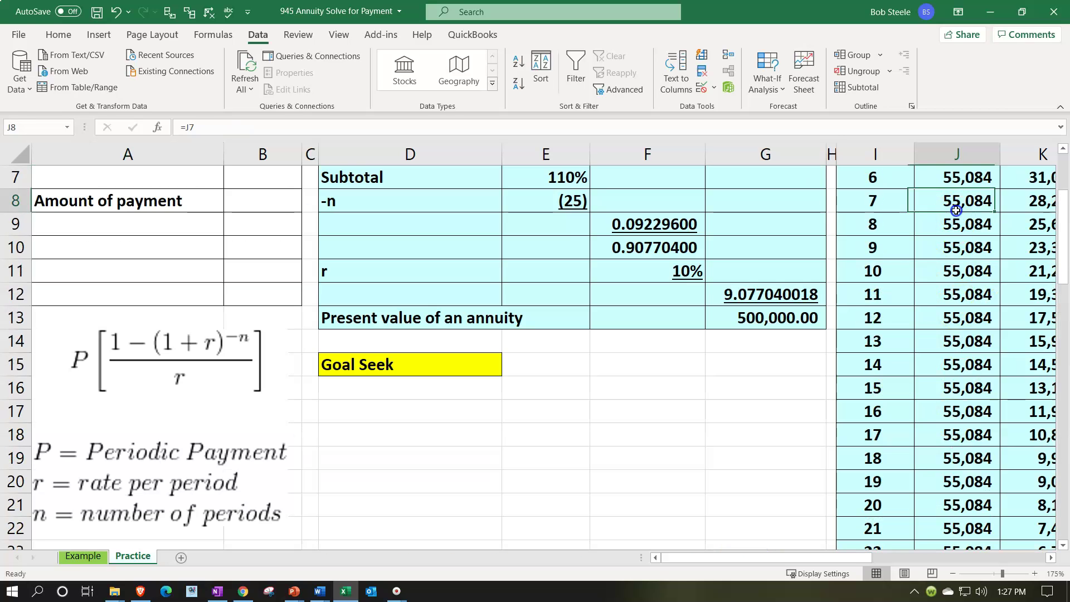
key(Right)
key(Right)
key(Right)
key(Right)
key(Right)
key(Right)
key(Right)
key(Right)
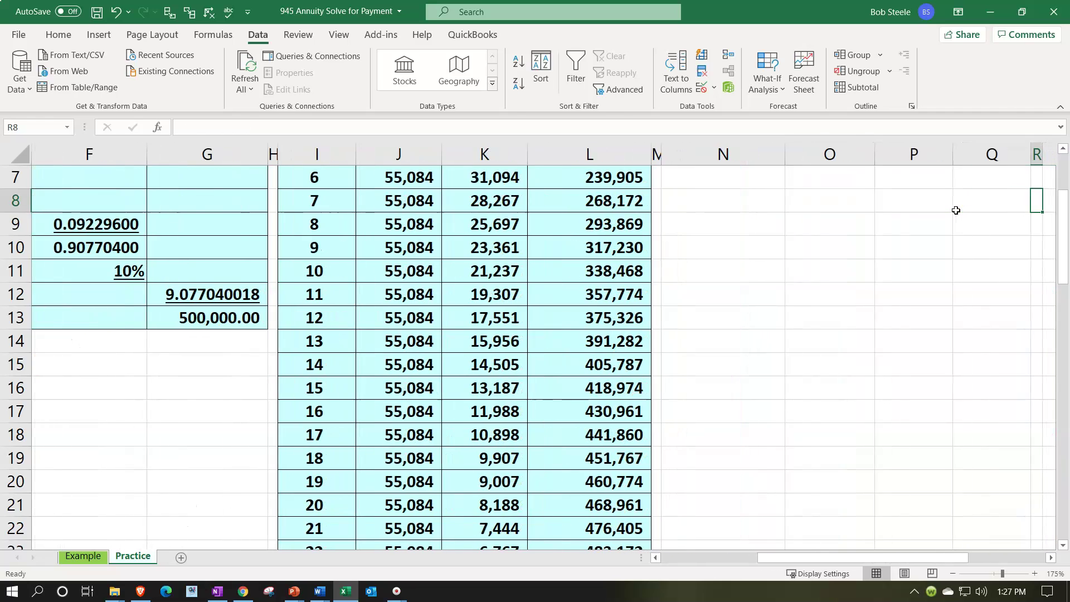
scroll(956, 210, up, 2)
key(Right)
key(Right)
key(Right)
key(Up)
key(Up)
key(Up)
key(Up)
key(Up)
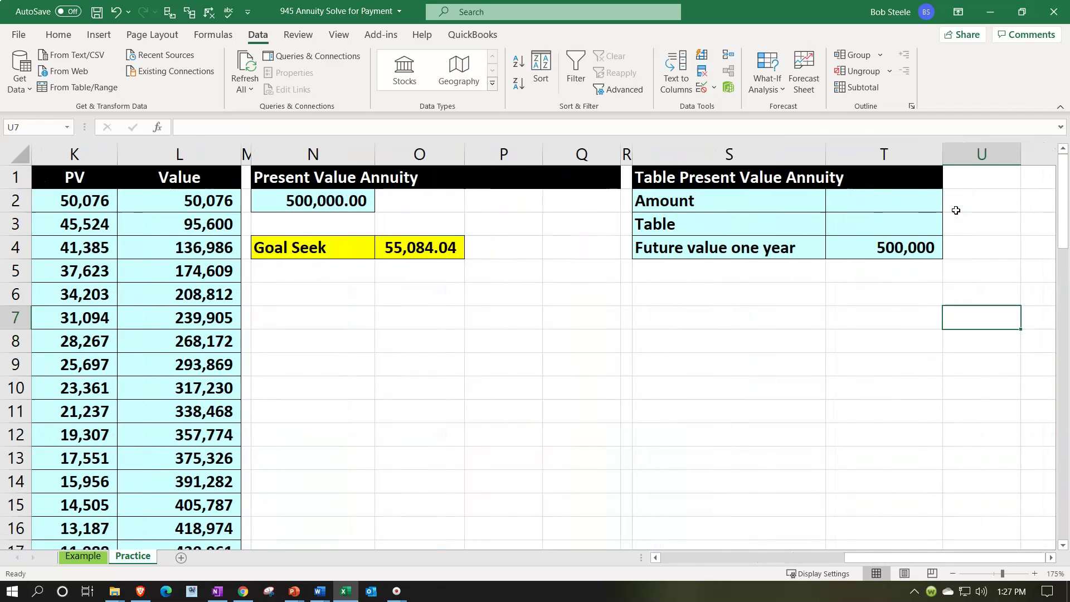
key(Left)
text(9.07)
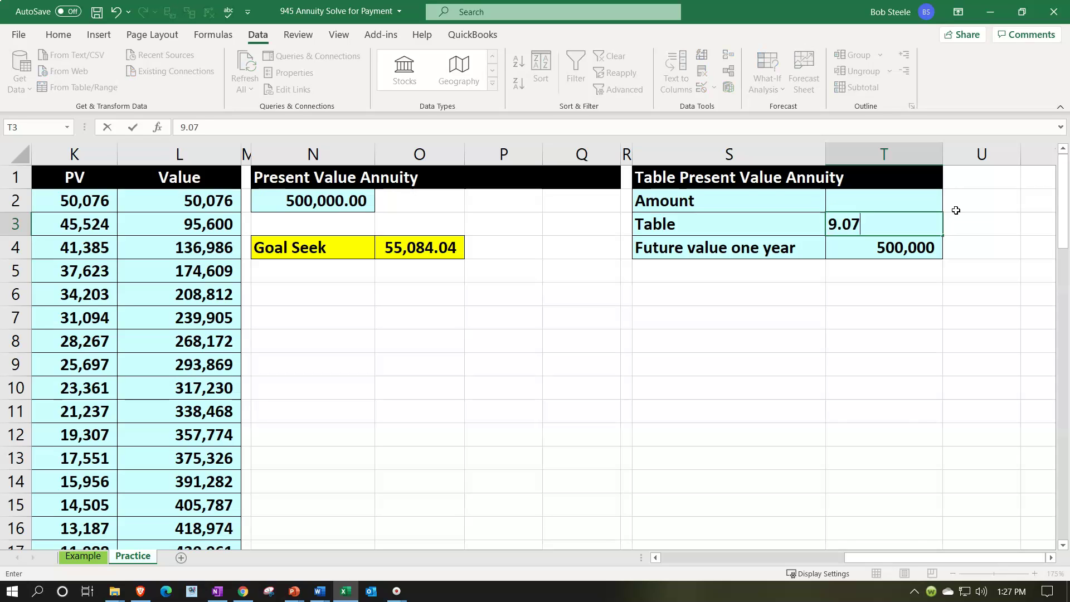
key(Return)
- Format the Table factor in T3 to show four decimal places
key(Up)
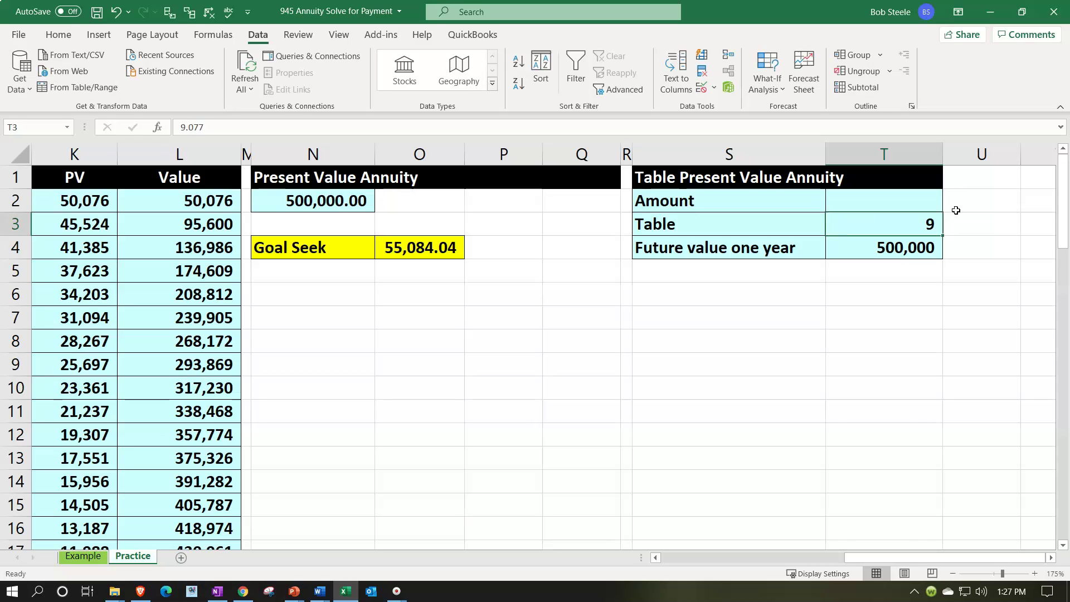
click(60, 34)
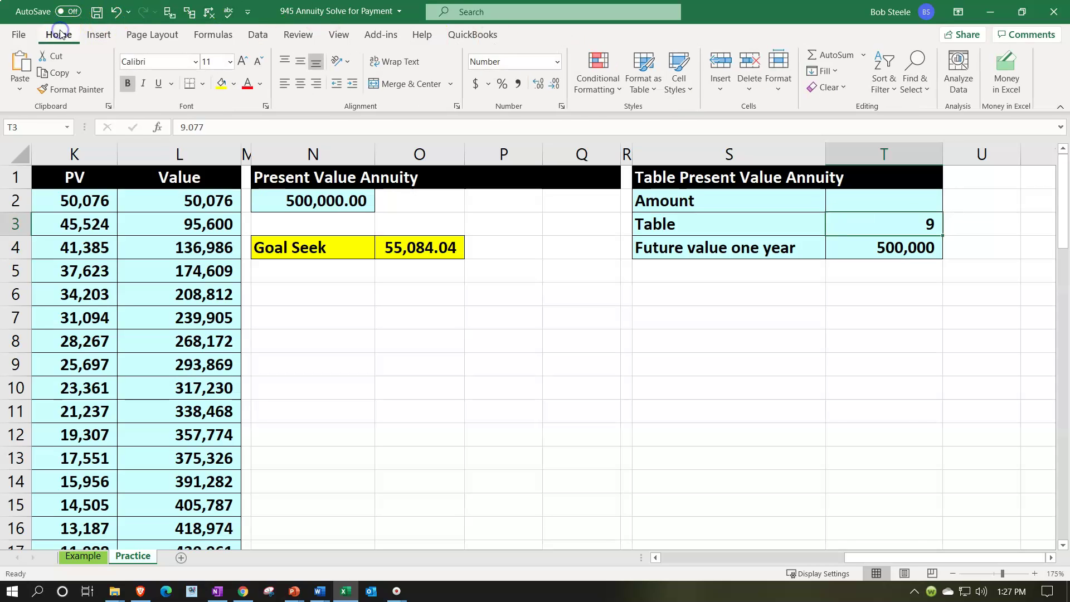
click(534, 88)
click(534, 88)
click(533, 88)
click(534, 89)
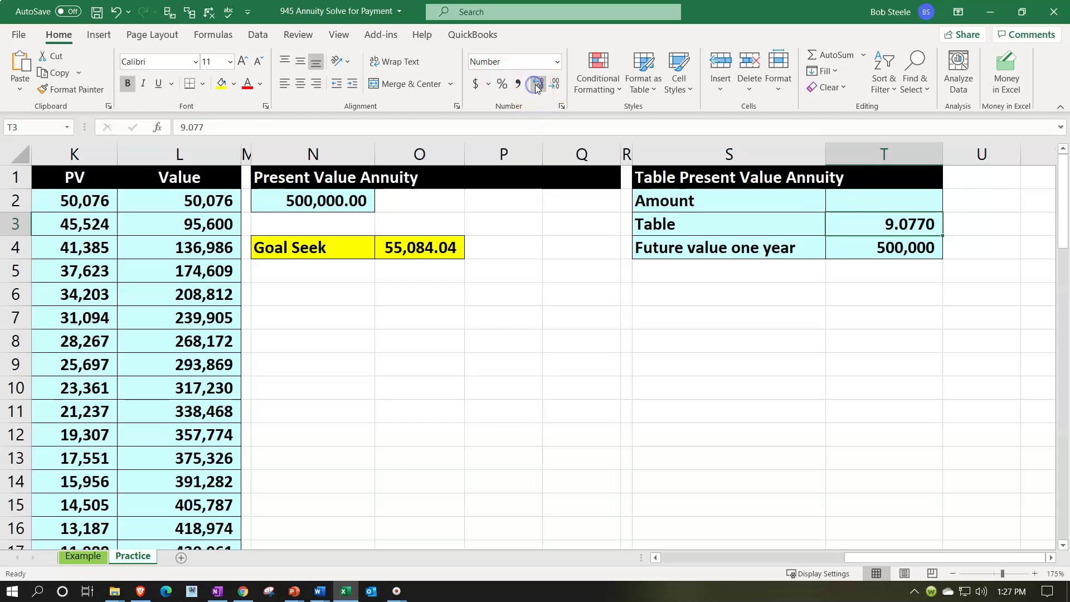
- Calculate the payment Amount in T2 with the formula =T4/T3
click(916, 202)
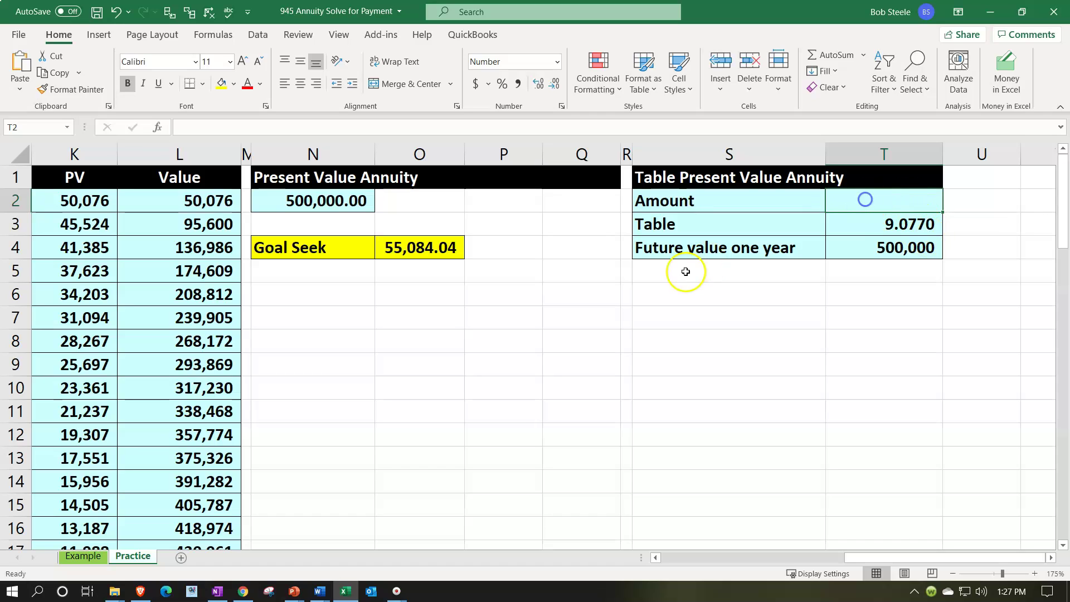
text(=)
key(Down)
key(Down)
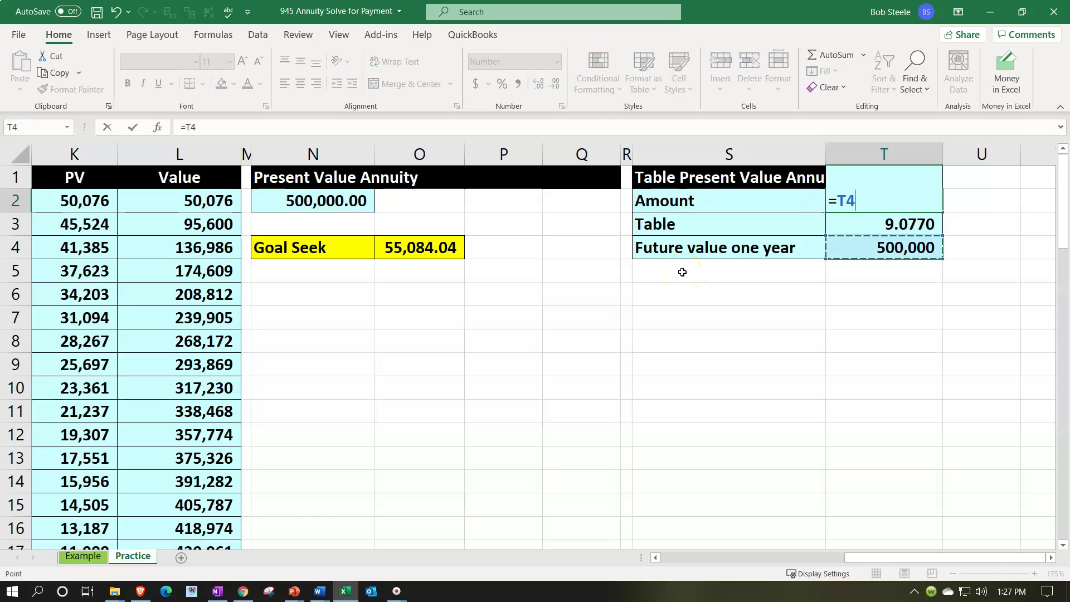
text(/)
key(Up)
key(Return)
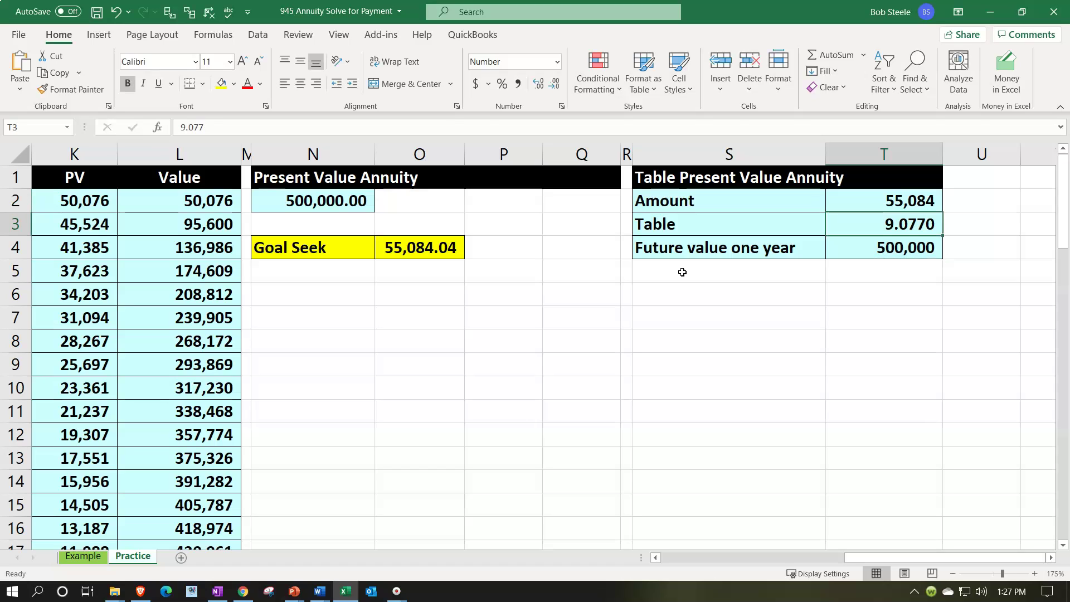
key(Down)
key(Right)
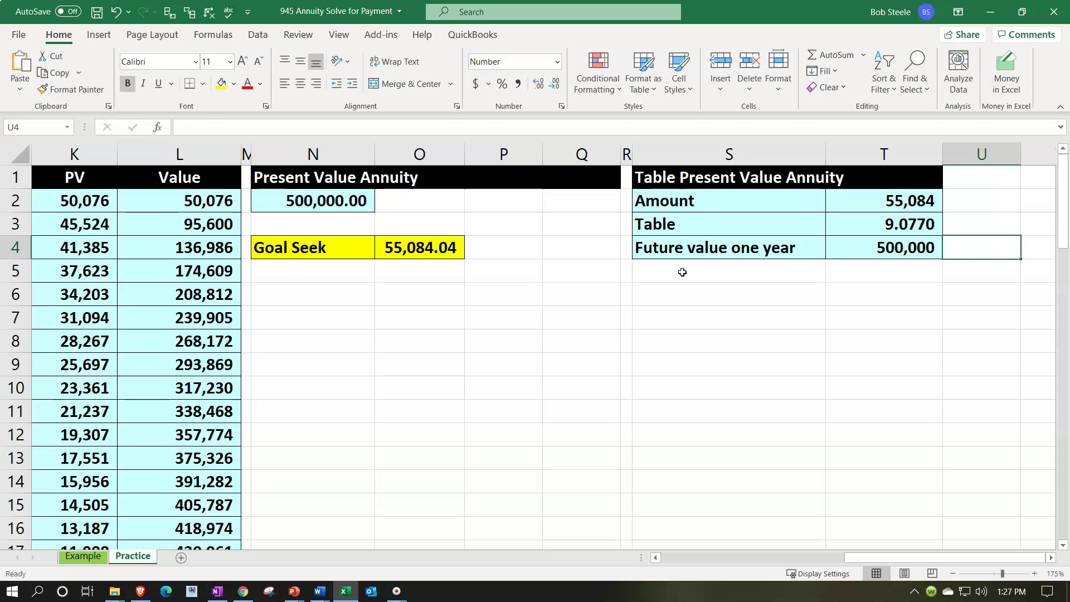
- Format the Amount in T2 to two decimal places and compare it with the Goal Seek payment in O4
click(854, 200)
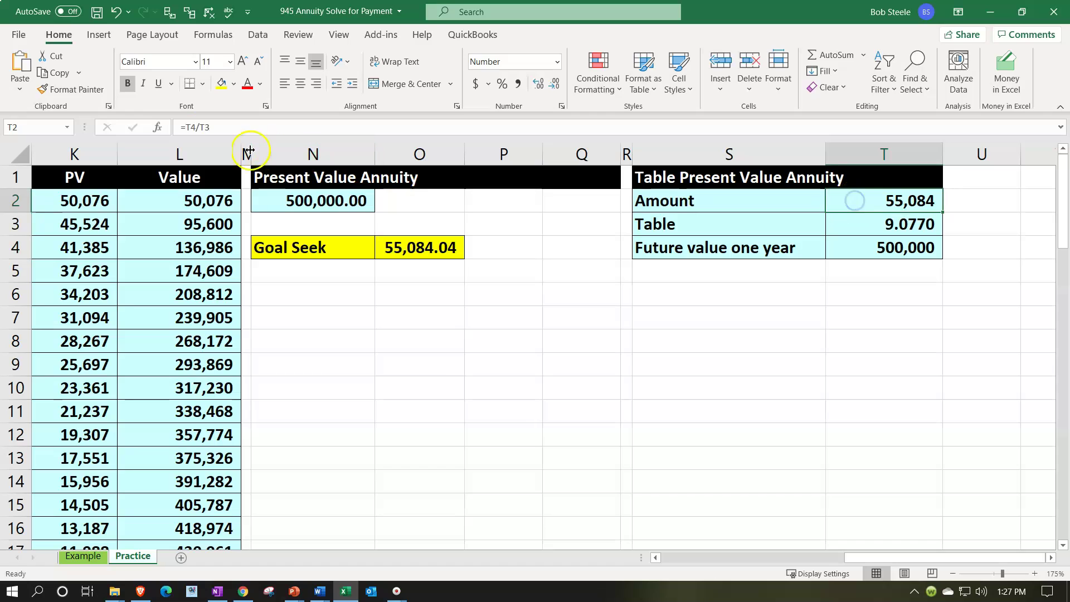
click(537, 84)
click(537, 84)
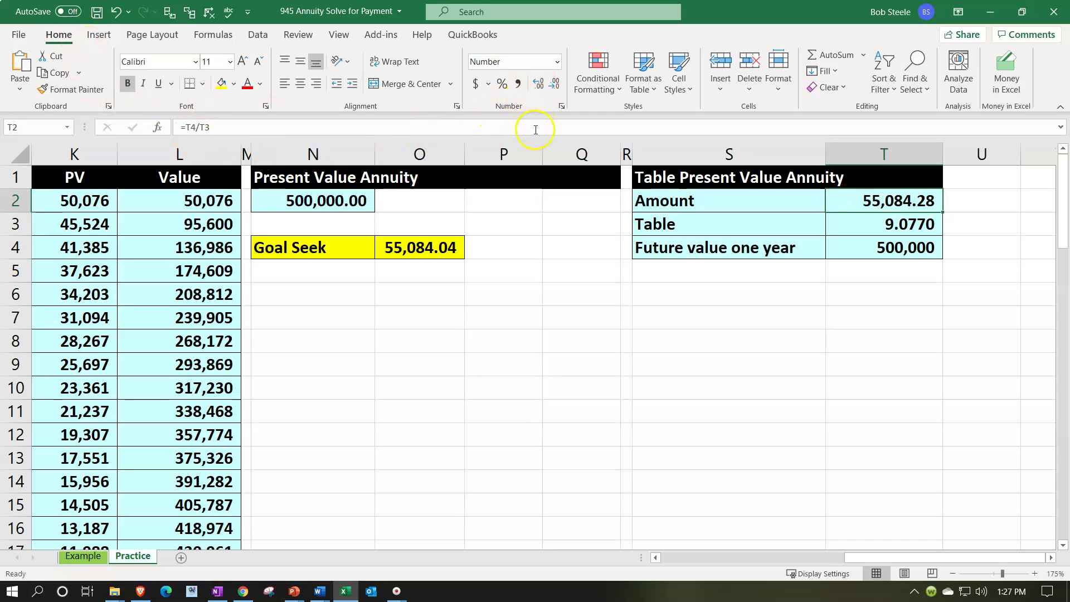
click(418, 245)
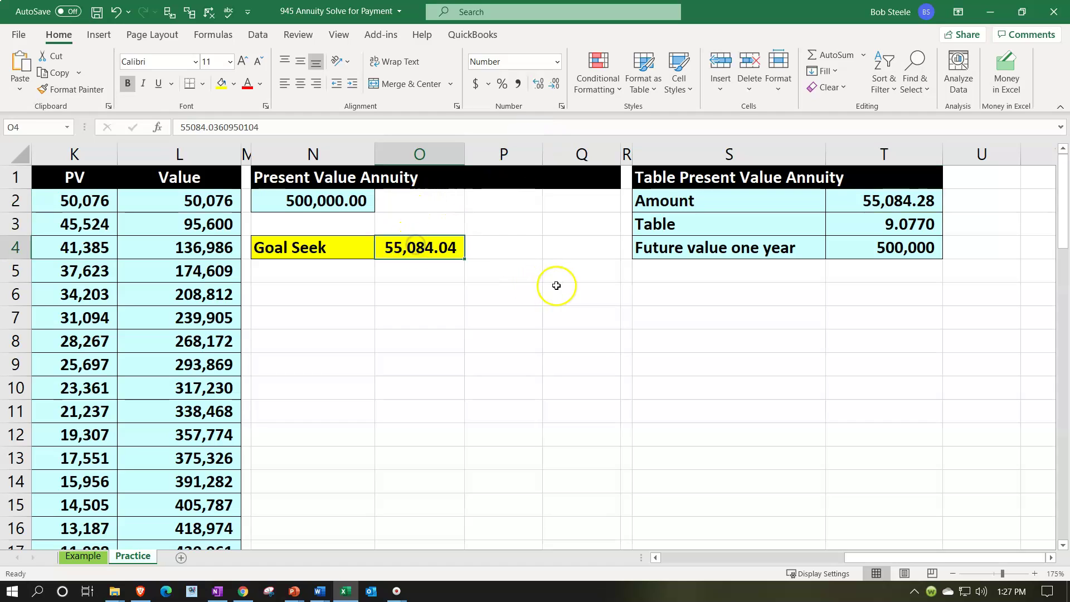
click(867, 222)
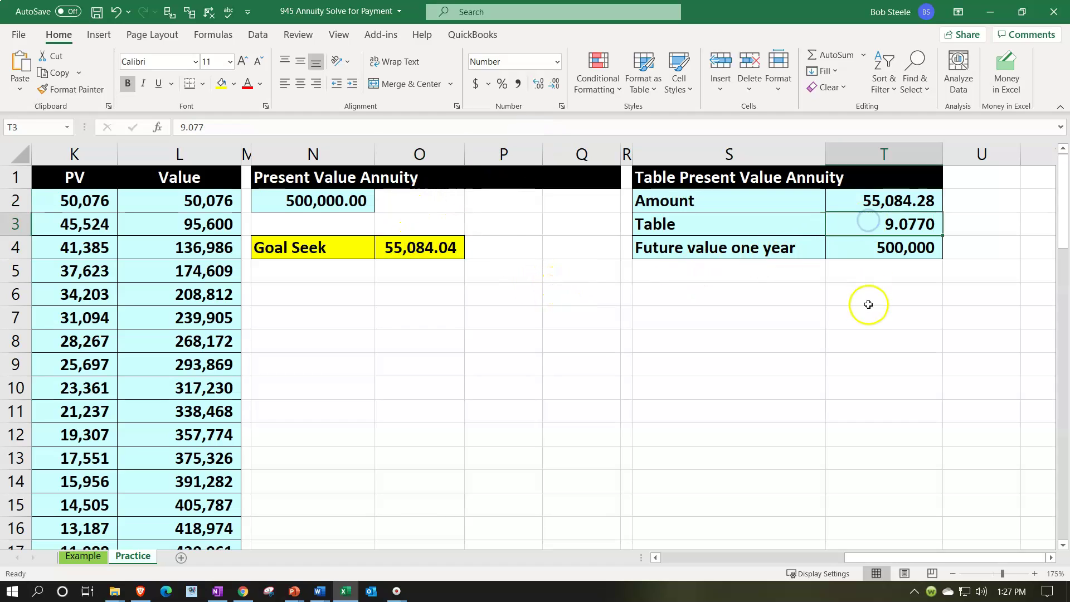